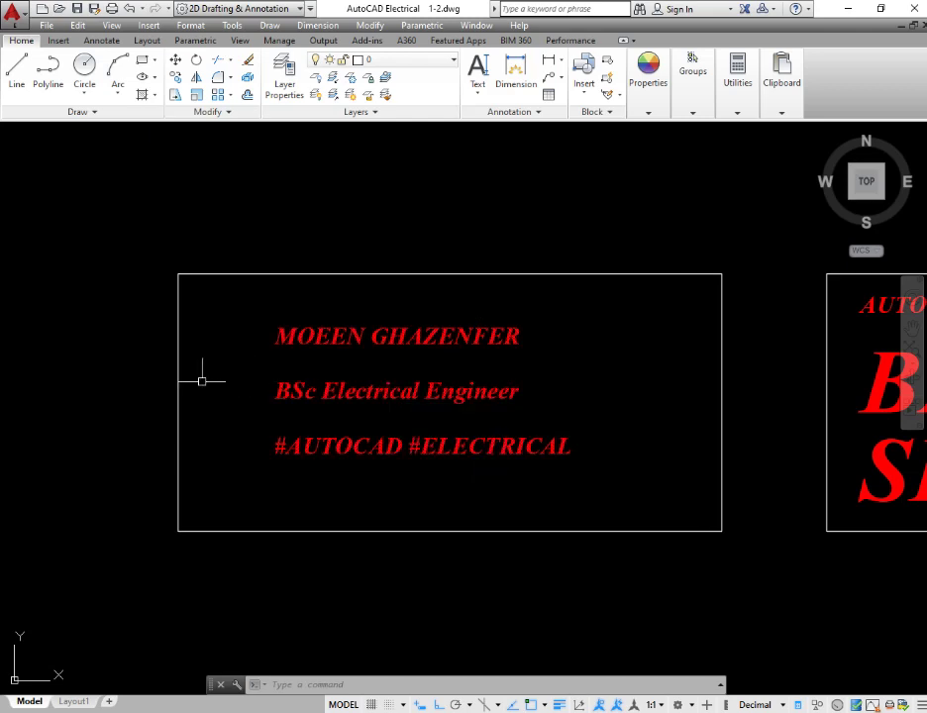
Look over the row of title cards in the drawing and examine the BLOCK card
{"action": "scroll", "coordinate": [201, 379], "scroll_direction": "down", "scroll_amount": 4}
{"action": "scroll", "coordinate": [201, 373], "scroll_direction": "up", "scroll_amount": 5}
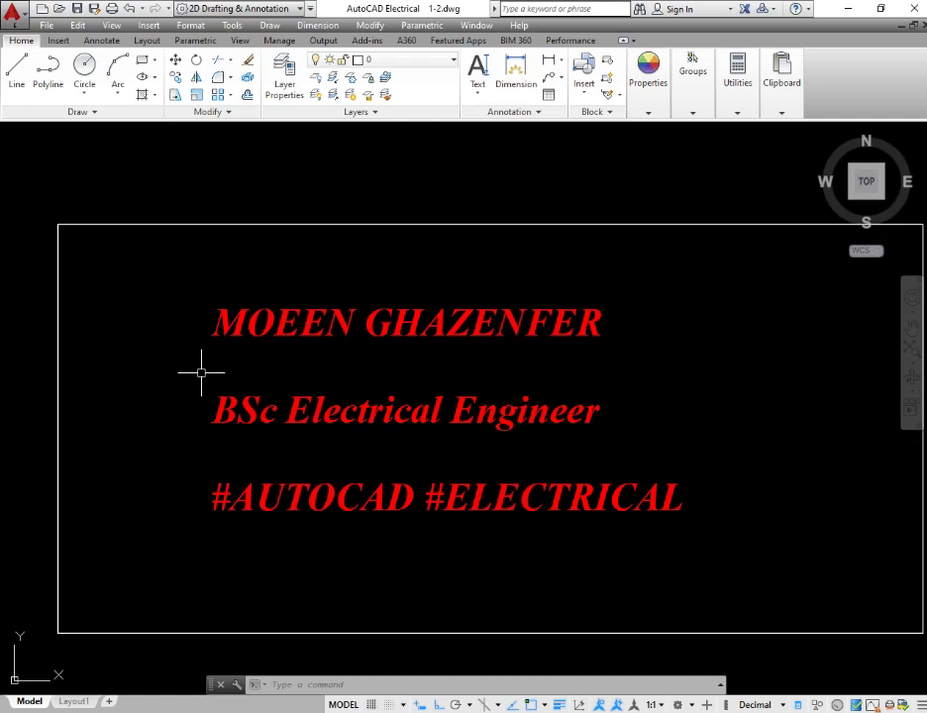
{"action": "scroll", "coordinate": [201, 373], "scroll_direction": "down", "scroll_amount": 11}
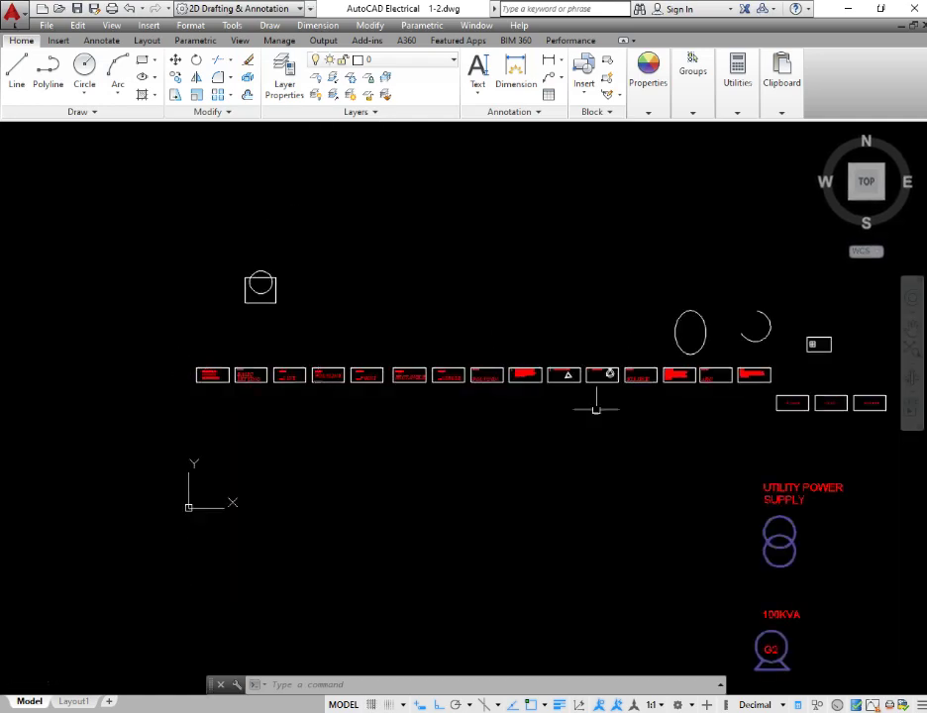
{"action": "scroll", "coordinate": [813, 409], "scroll_direction": "up", "scroll_amount": 8}
{"action": "scroll", "coordinate": [524, 379], "scroll_direction": "up", "scroll_amount": 4}
{"action": "middle_click_drag", "start_coordinate": [524, 378], "coordinate": [337, 387]}
{"action": "scroll", "coordinate": [357, 397], "scroll_direction": "down", "scroll_amount": 4}
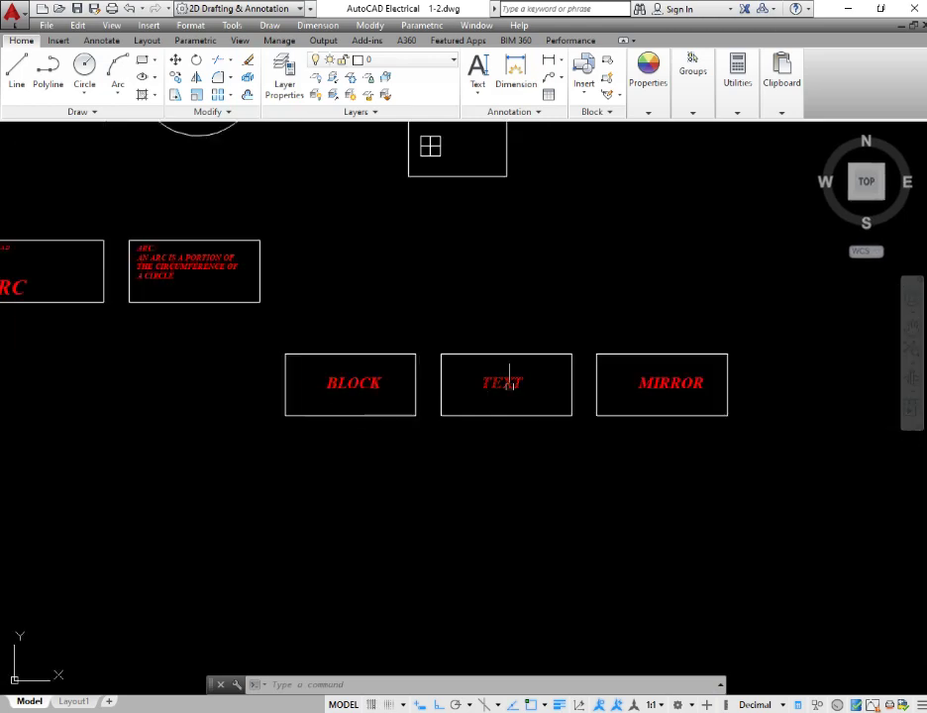
{"action": "scroll", "coordinate": [487, 400], "scroll_direction": "up", "scroll_amount": 3}
{"action": "scroll", "coordinate": [511, 403], "scroll_direction": "down", "scroll_amount": 2}
{"action": "scroll", "coordinate": [664, 406], "scroll_direction": "down", "scroll_amount": 3}
{"action": "scroll", "coordinate": [561, 398], "scroll_direction": "up", "scroll_amount": 6}
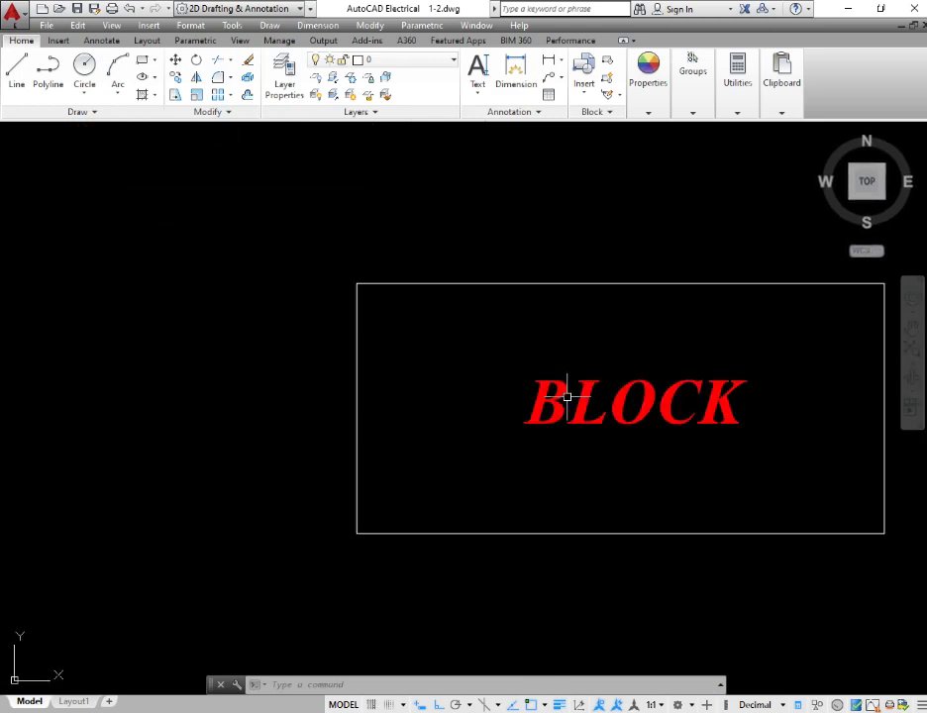
{"action": "scroll", "coordinate": [657, 426], "scroll_direction": "up", "scroll_amount": 2}
{"action": "middle_click_drag", "start_coordinate": [657, 426], "coordinate": [532, 418]}
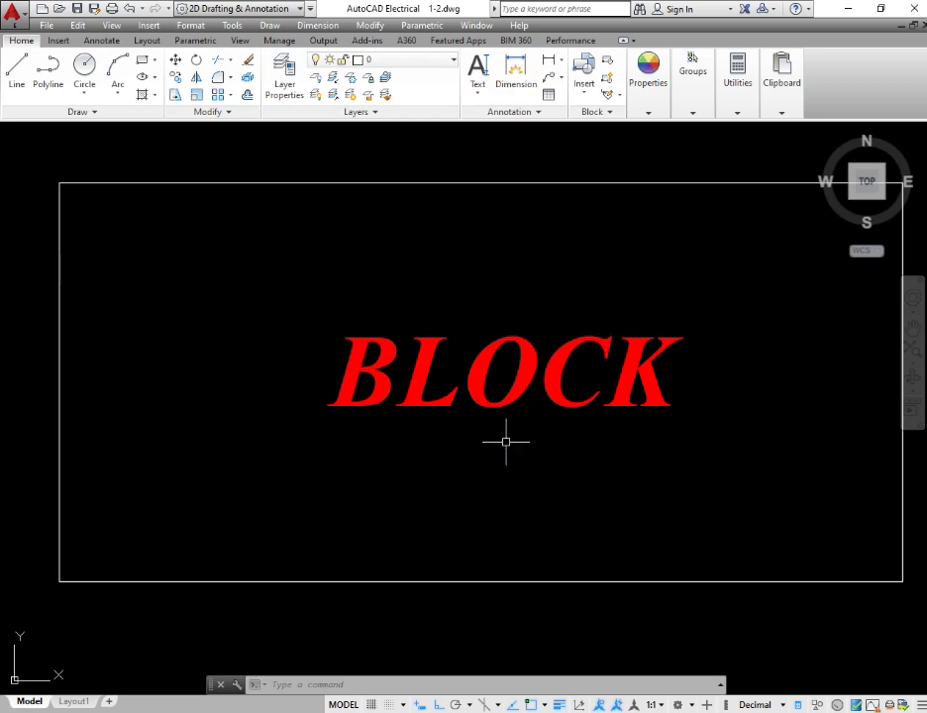
{"action": "scroll", "coordinate": [449, 420], "scroll_direction": "down", "scroll_amount": 2}
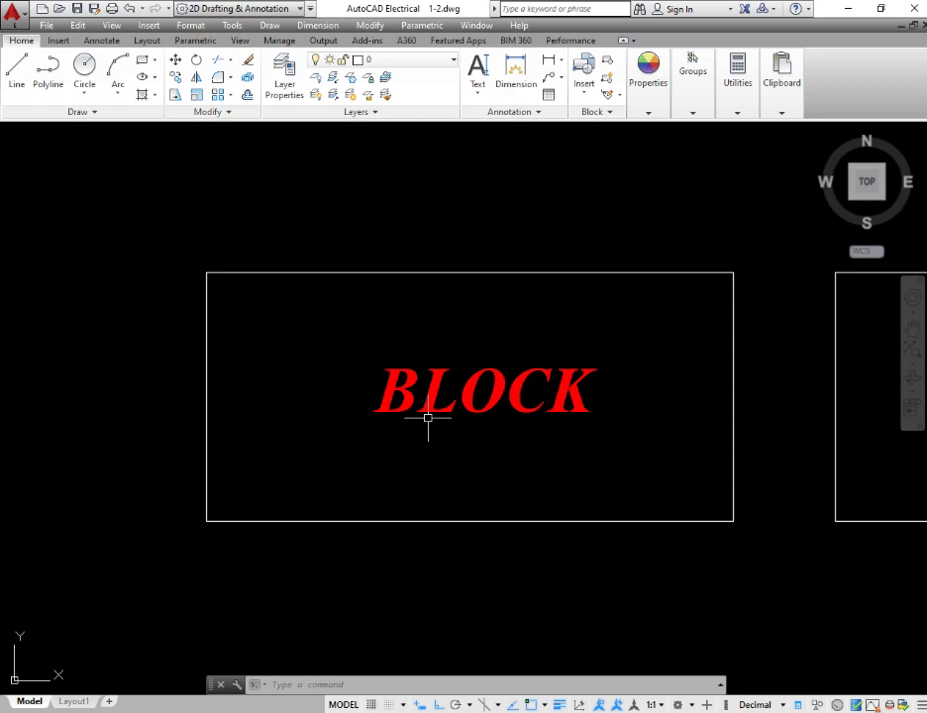
{"action": "scroll", "coordinate": [412, 453], "scroll_direction": "down", "scroll_amount": 2}
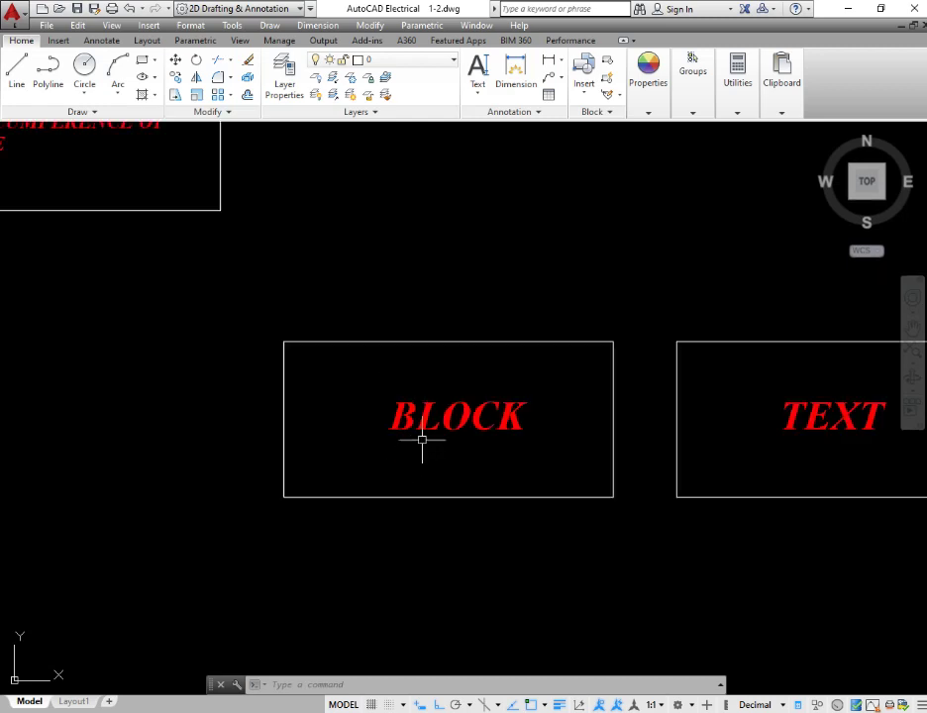
Draw a small rectangle in the empty space below the BLOCK card
{"action": "middle_click_drag", "start_coordinate": [420, 446], "coordinate": [422, 341]}
{"action": "scroll", "coordinate": [418, 488], "scroll_direction": "up", "scroll_amount": 2}
{"action": "middle_click_drag", "start_coordinate": [422, 492], "coordinate": [416, 477]}
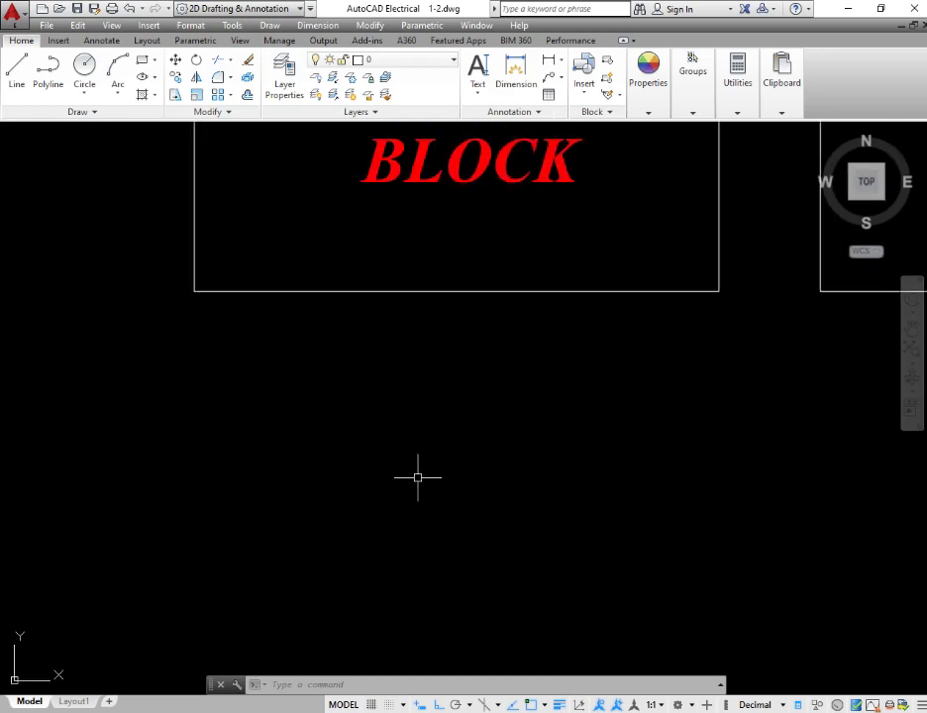
{"action": "scroll", "coordinate": [426, 476], "scroll_direction": "down", "scroll_amount": 2}
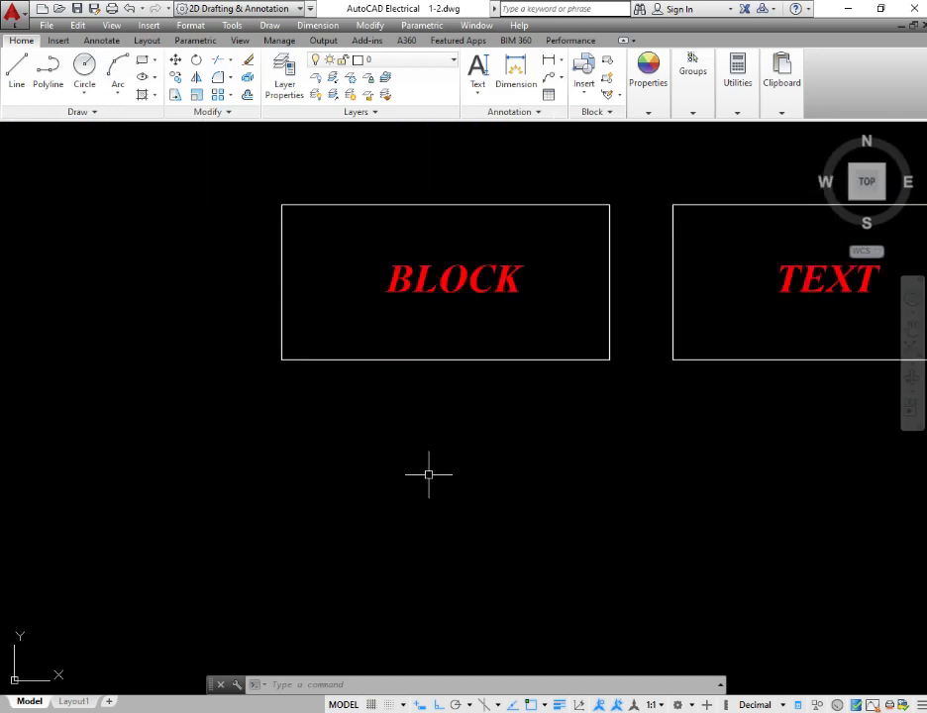
{"action": "key", "text": "Return"}
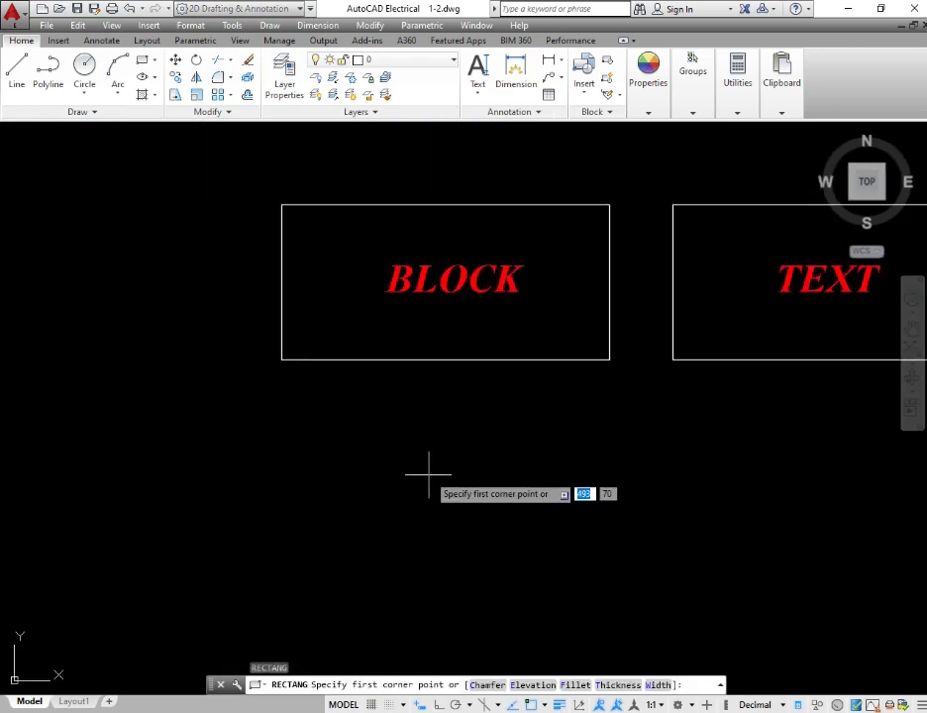
{"action": "left_click", "coordinate": [368, 476]}
{"action": "left_click", "coordinate": [507, 577]}
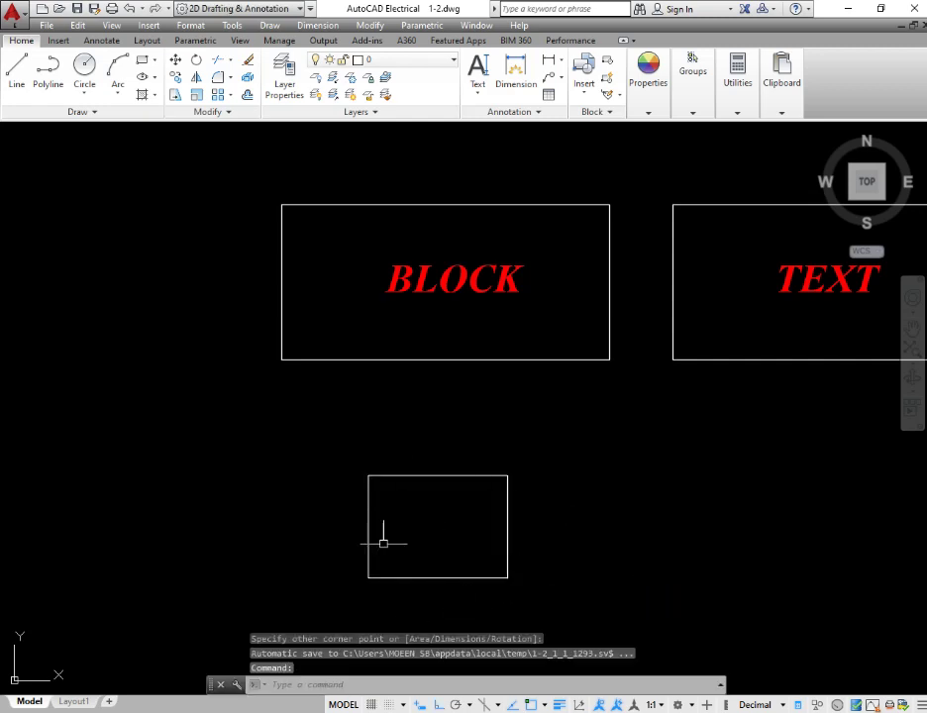
Draw a circle of about radius 4 centred inside the small rectangle, extending slightly beyond its upper edge
{"action": "type", "text": "c"}
{"action": "key", "text": "Return"}
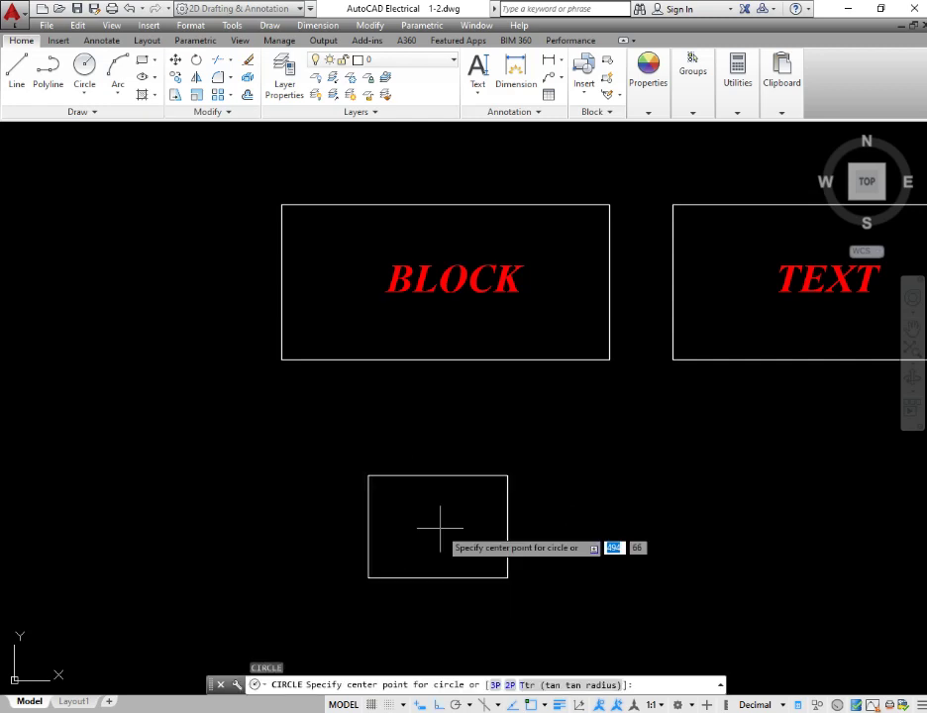
{"action": "left_click", "coordinate": [433, 515]}
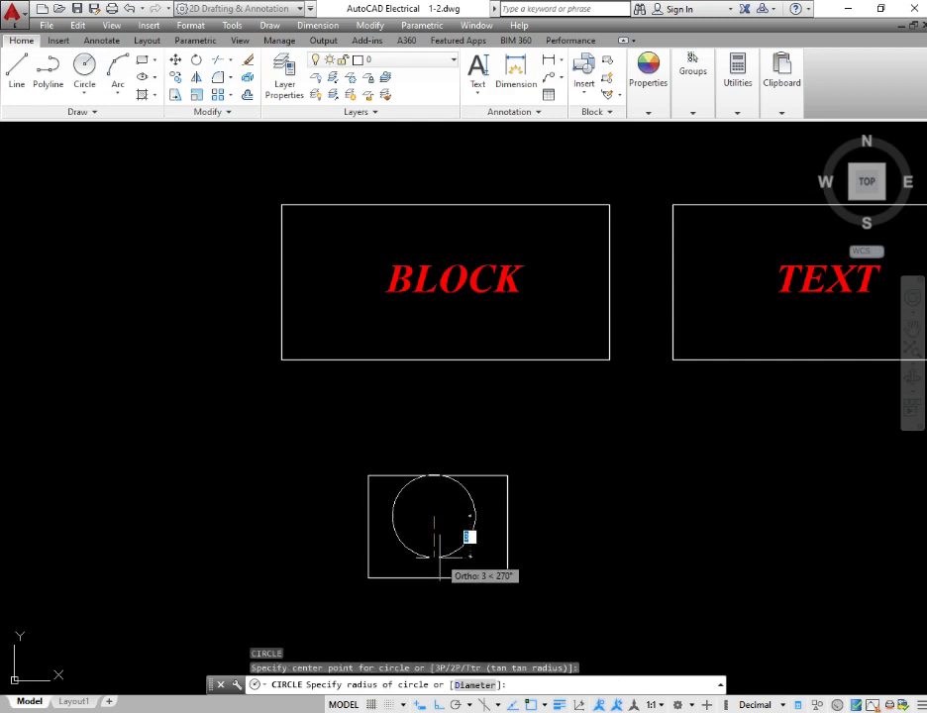
{"action": "left_click", "coordinate": [436, 570]}
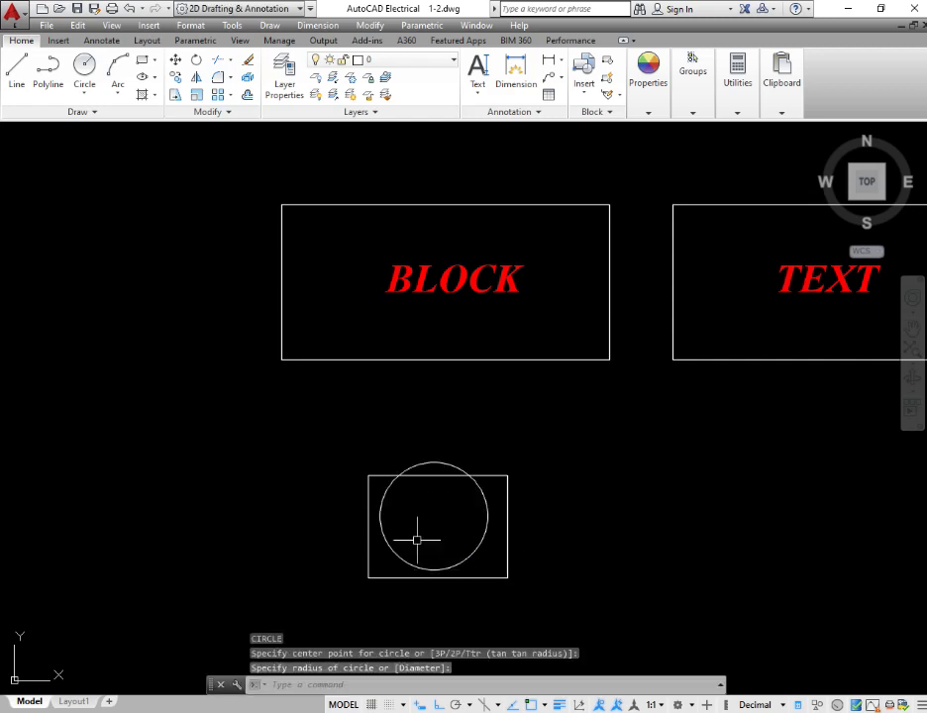
Draw a horizontal line across the small rectangle between the midpoints of its two vertical sides
{"action": "type", "text": "l"}
{"action": "key", "text": "Return"}
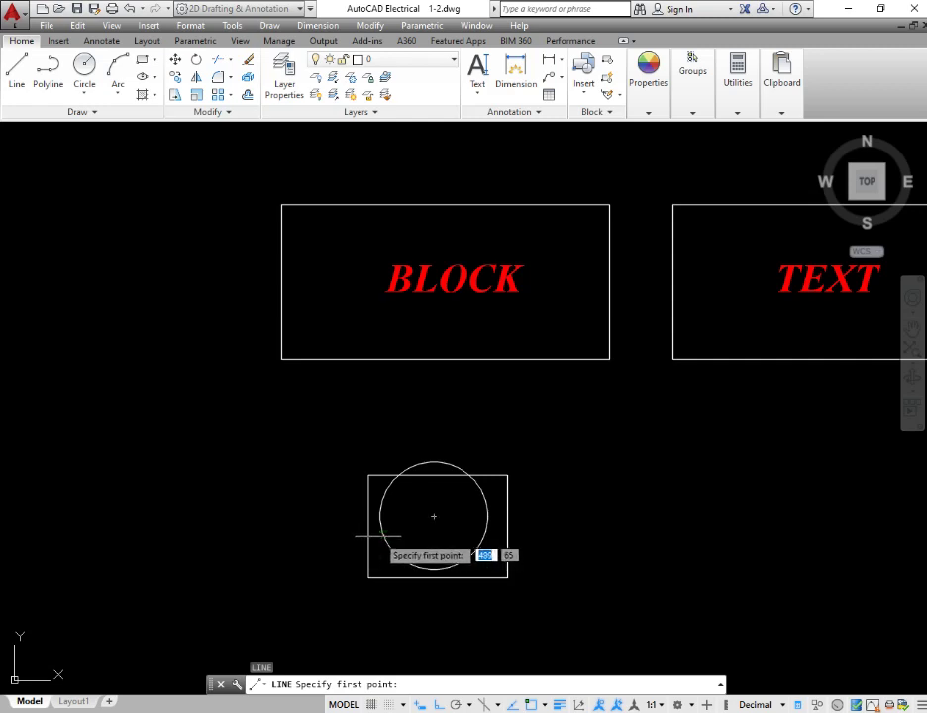
{"action": "left_click", "coordinate": [369, 527]}
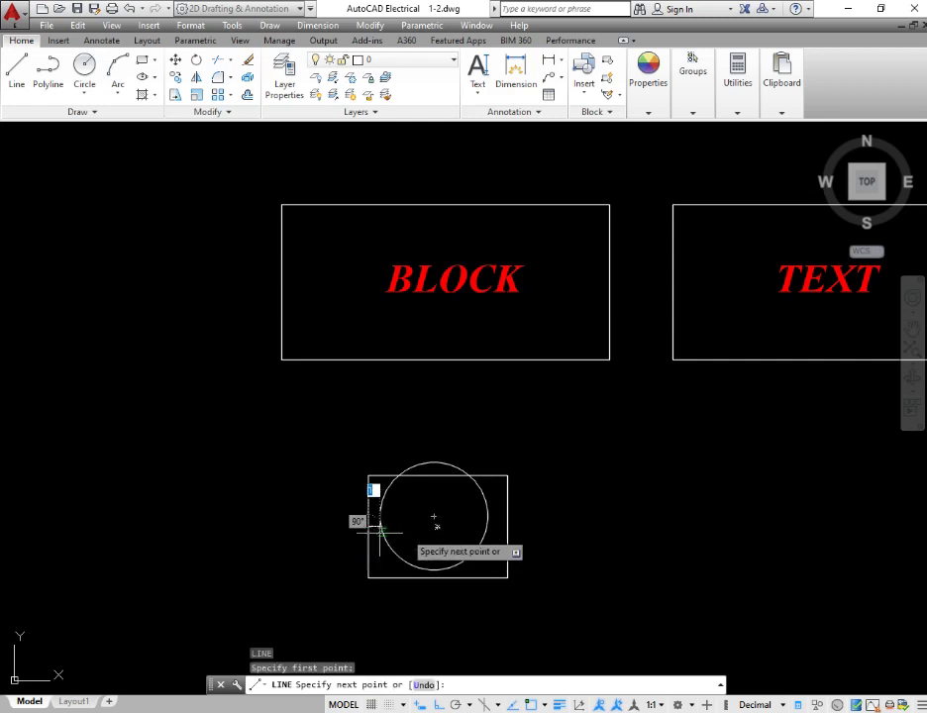
{"action": "left_click", "coordinate": [507, 527]}
{"action": "key", "text": "Escape"}
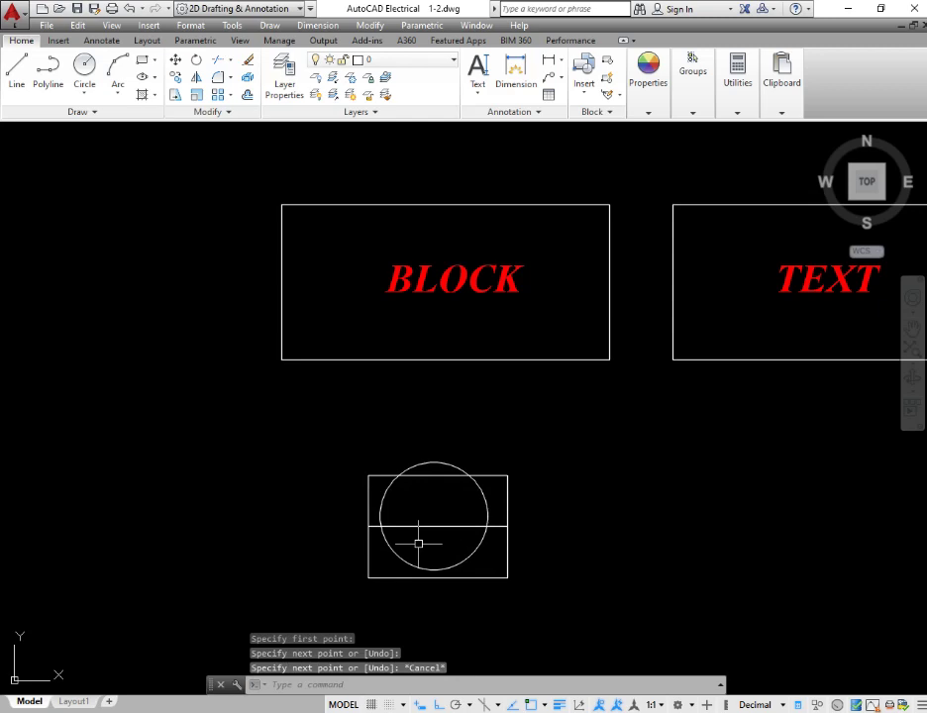
Select the circle, the line and the rectangle one by one to check them as separate objects, and clear the selection
{"action": "left_click", "coordinate": [425, 461]}
{"action": "scroll", "coordinate": [421, 464], "scroll_direction": "up", "scroll_amount": 3}
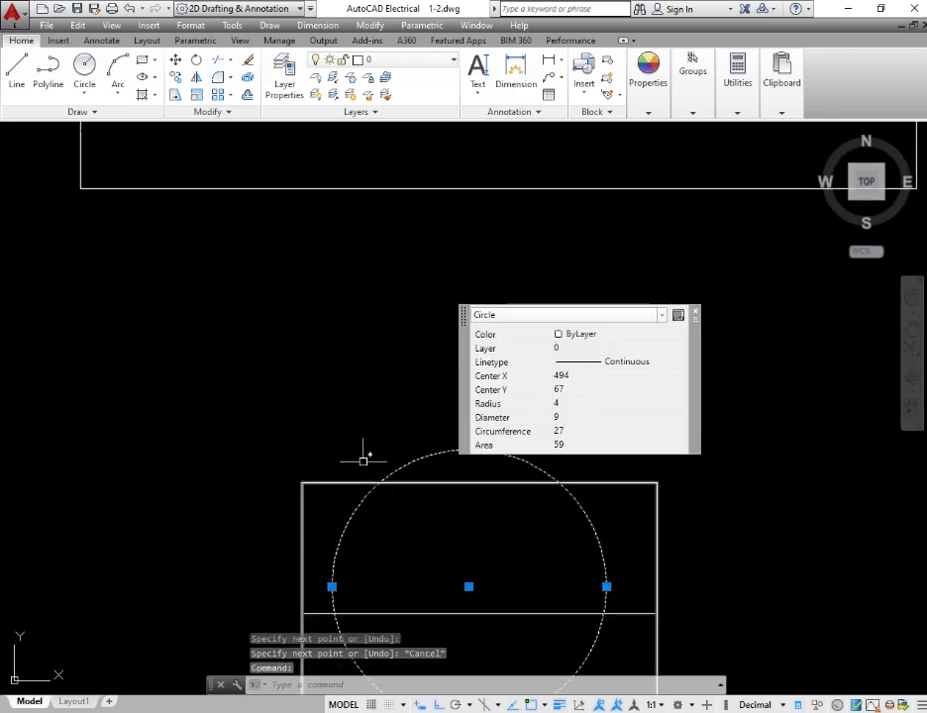
{"action": "scroll", "coordinate": [366, 476], "scroll_direction": "down", "scroll_amount": 2}
{"action": "middle_click_drag", "start_coordinate": [521, 564], "coordinate": [413, 538]}
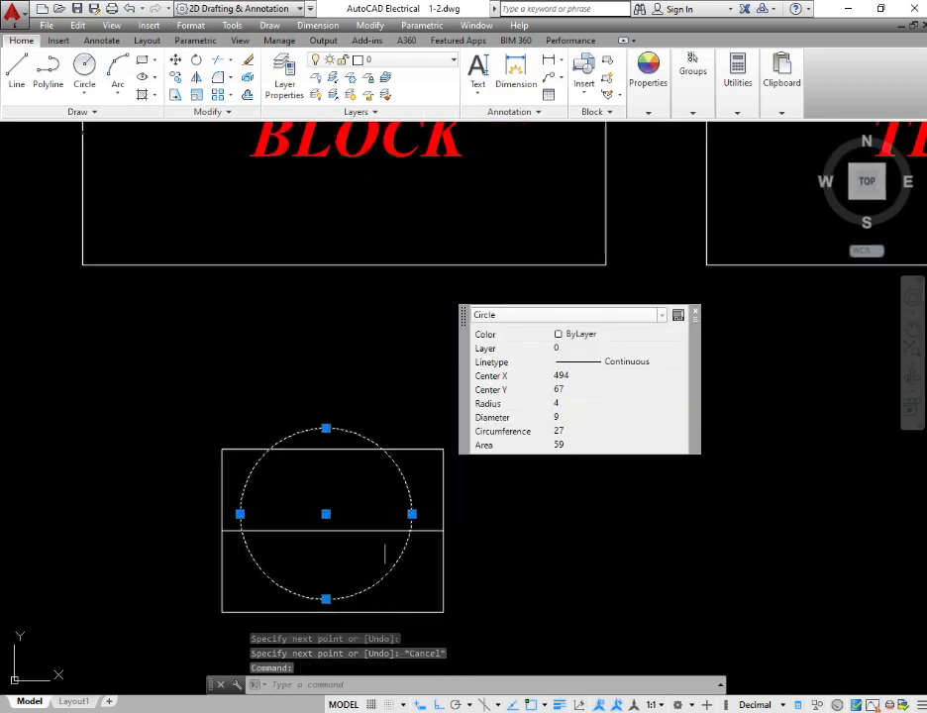
{"action": "left_click", "coordinate": [338, 529]}
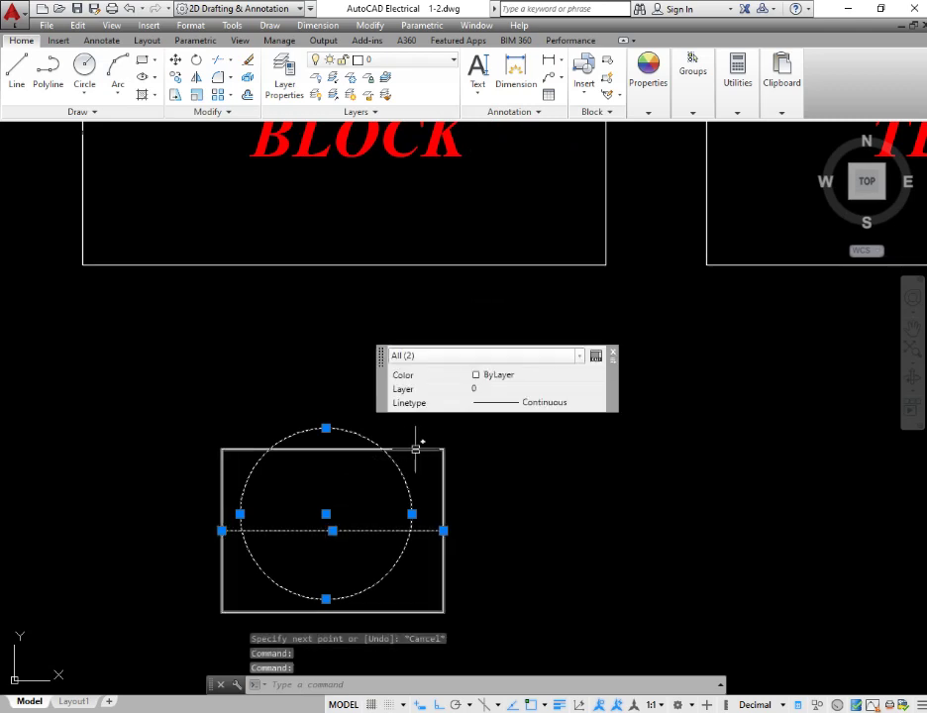
{"action": "left_click", "coordinate": [412, 449]}
{"action": "key", "text": "Escape"}
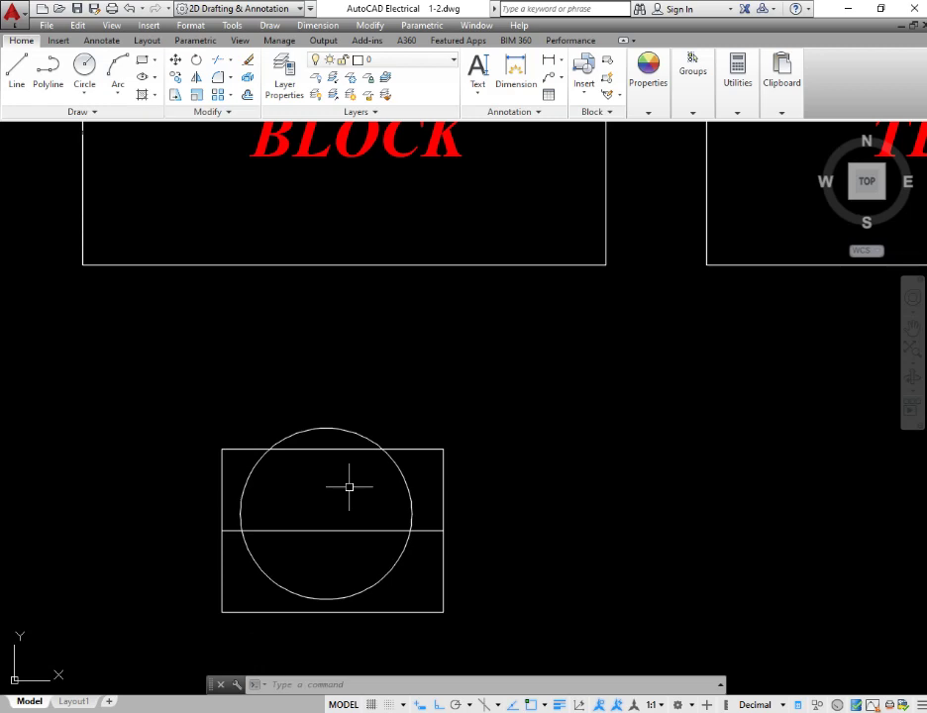
Define a block named CAC from the circle, the small rectangle and the horizontal line, converting the originals to the block
{"action": "middle_click_drag", "start_coordinate": [348, 486], "coordinate": [439, 450]}
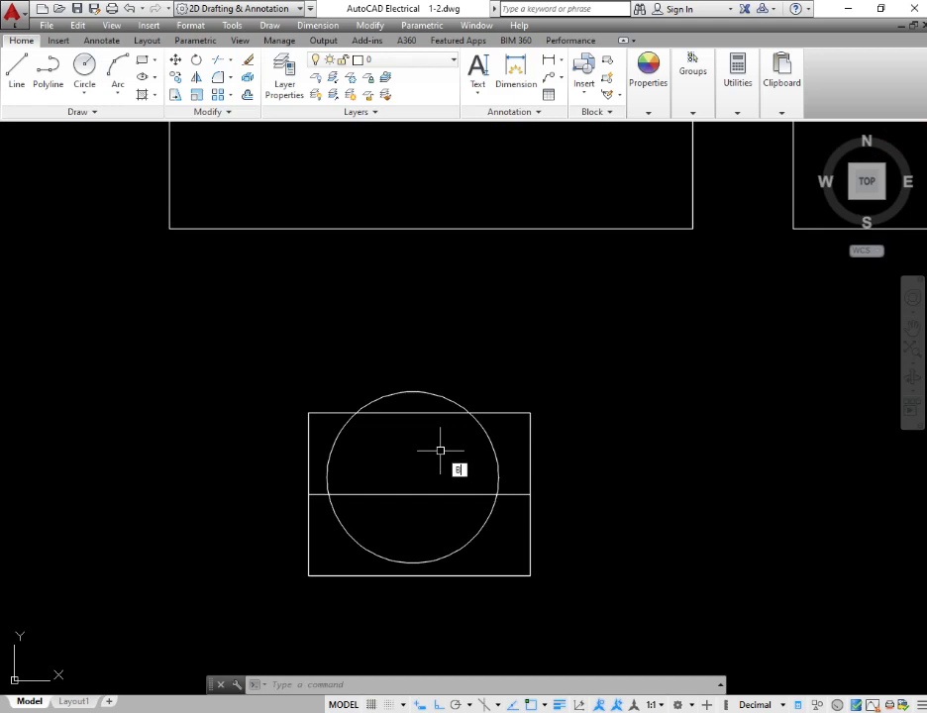
{"action": "key", "text": "Return"}
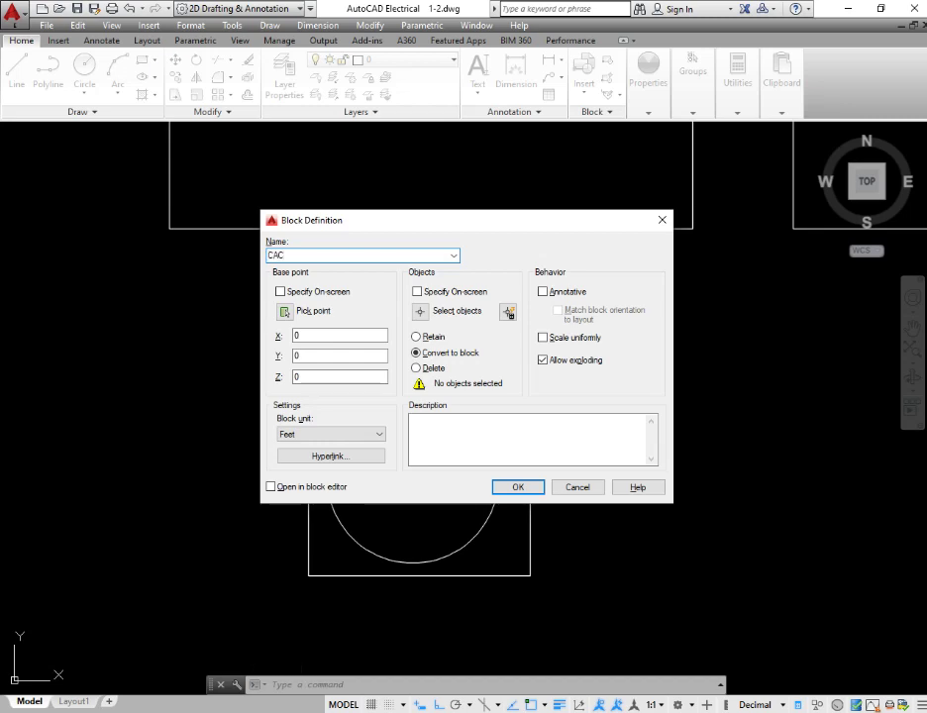
{"action": "key", "text": "Return"}
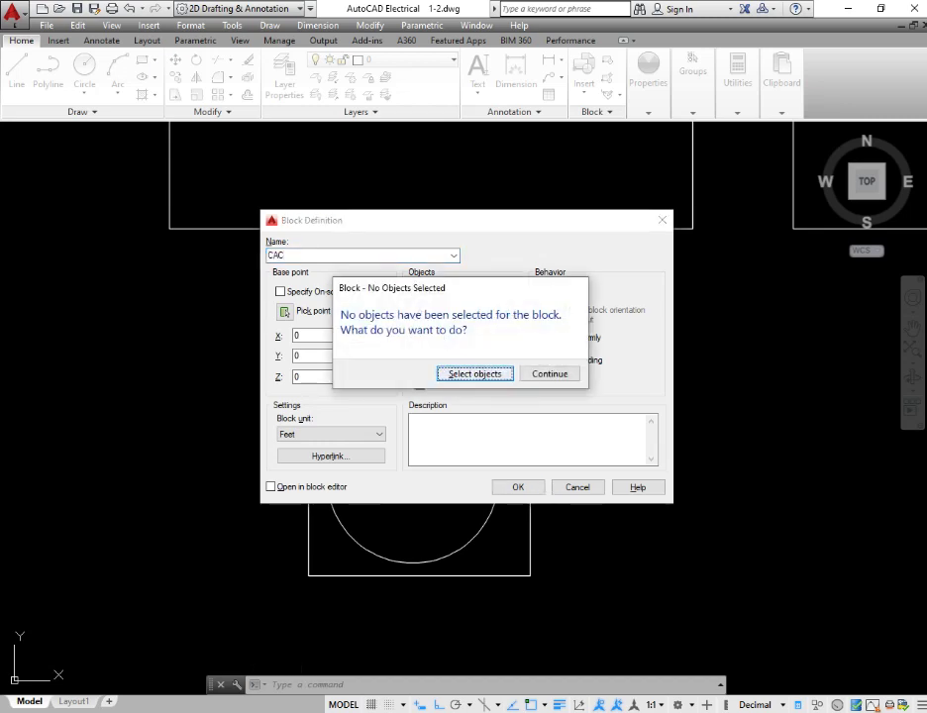
{"action": "left_click", "coordinate": [458, 372]}
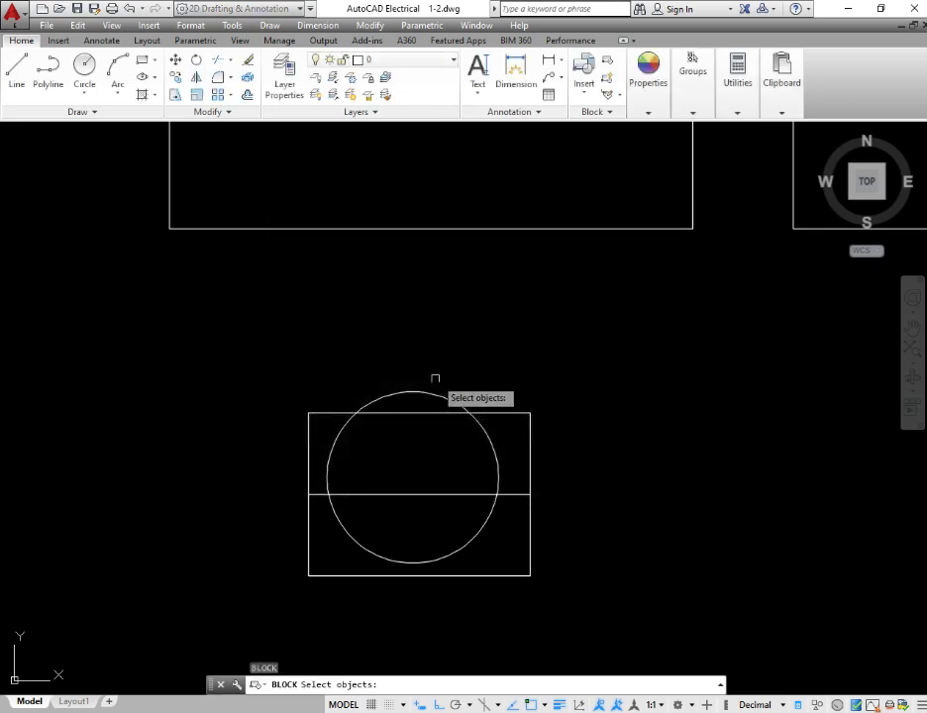
{"action": "left_click", "coordinate": [406, 394]}
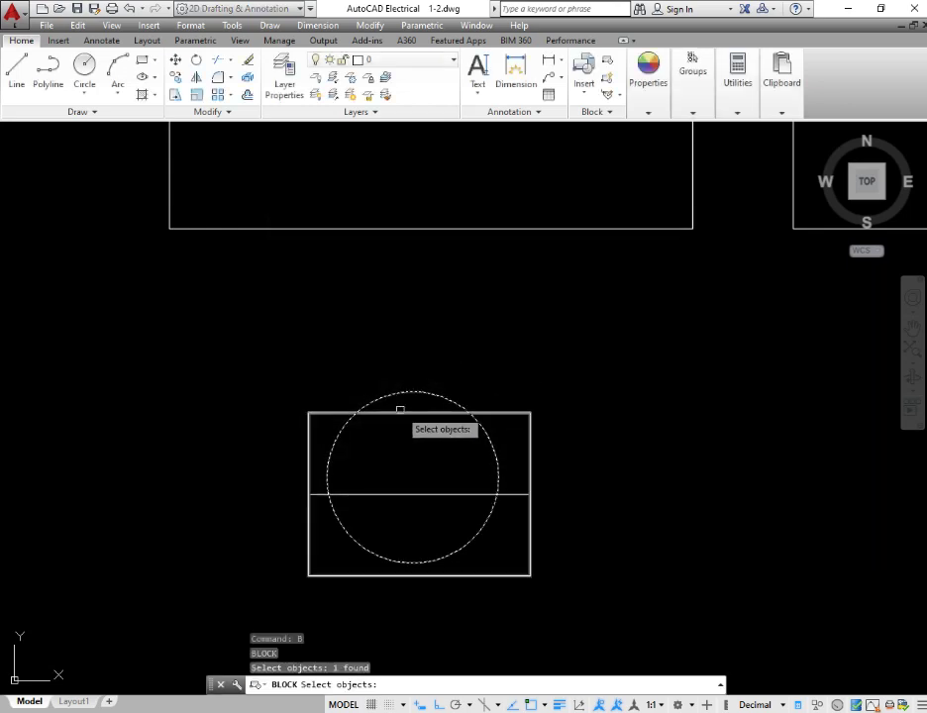
{"action": "left_click", "coordinate": [403, 410]}
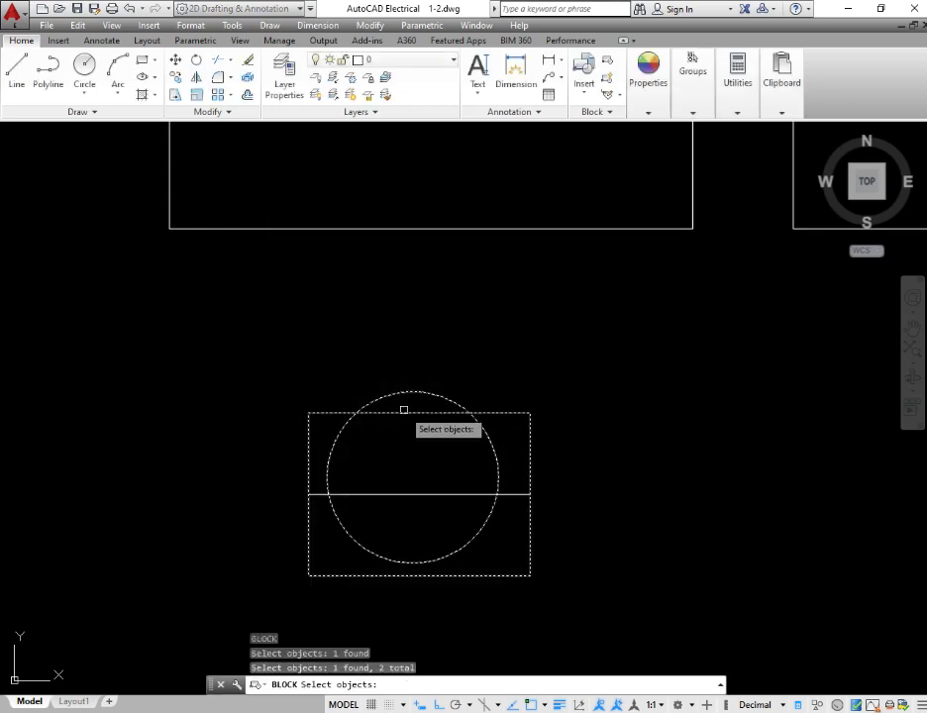
{"action": "left_click", "coordinate": [375, 489]}
{"action": "key", "text": "Return"}
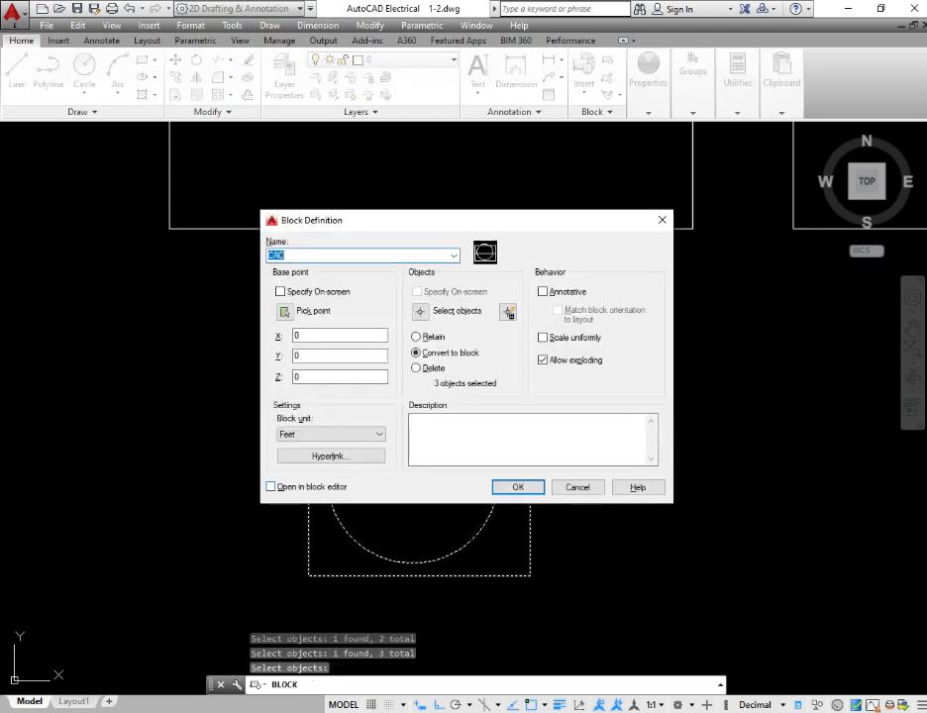
{"action": "left_click", "coordinate": [528, 484]}
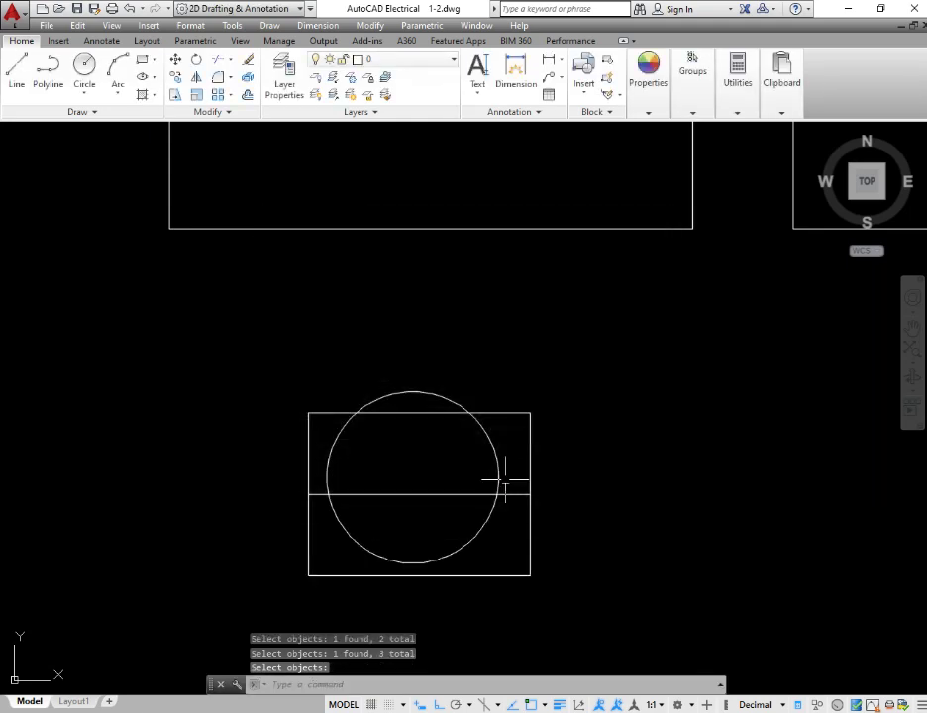
Select the CAC block to check that its shapes act as one object, and clear the selection
{"action": "left_click", "coordinate": [471, 414]}
{"action": "scroll", "coordinate": [280, 460], "scroll_direction": "down", "scroll_amount": 4}
{"action": "scroll", "coordinate": [279, 460], "scroll_direction": "down", "scroll_amount": 2}
{"action": "scroll", "coordinate": [342, 483], "scroll_direction": "up", "scroll_amount": 6}
{"action": "scroll", "coordinate": [349, 490], "scroll_direction": "down", "scroll_amount": 4}
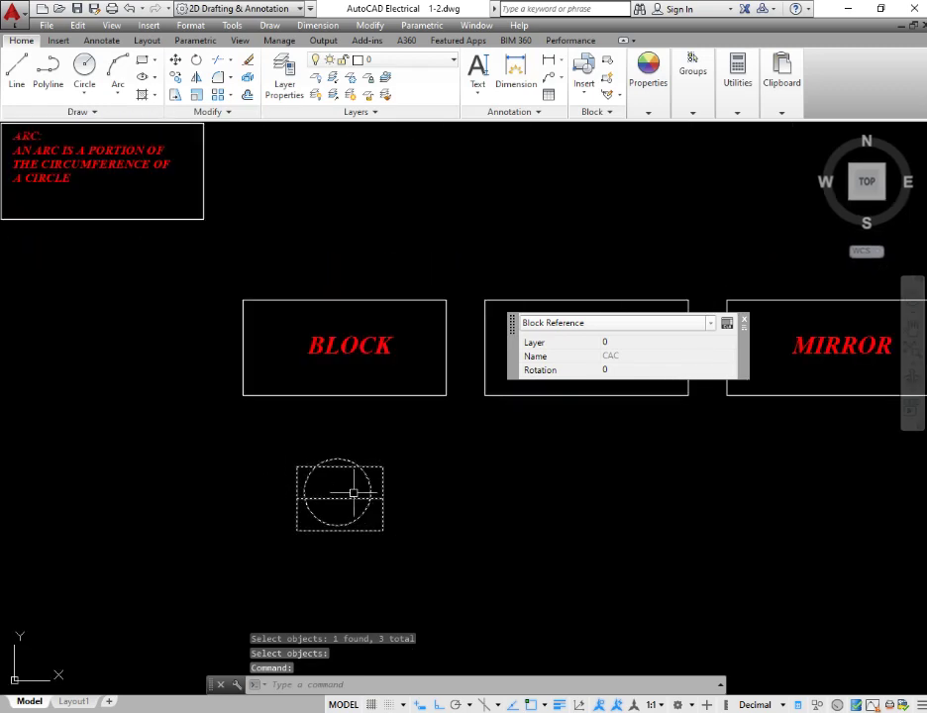
{"action": "key", "text": "Escape"}
Delete the CAC block reference below the BLOCK card
{"action": "left_click", "coordinate": [391, 451]}
{"action": "left_click", "coordinate": [353, 500]}
{"action": "key", "text": "Delete"}
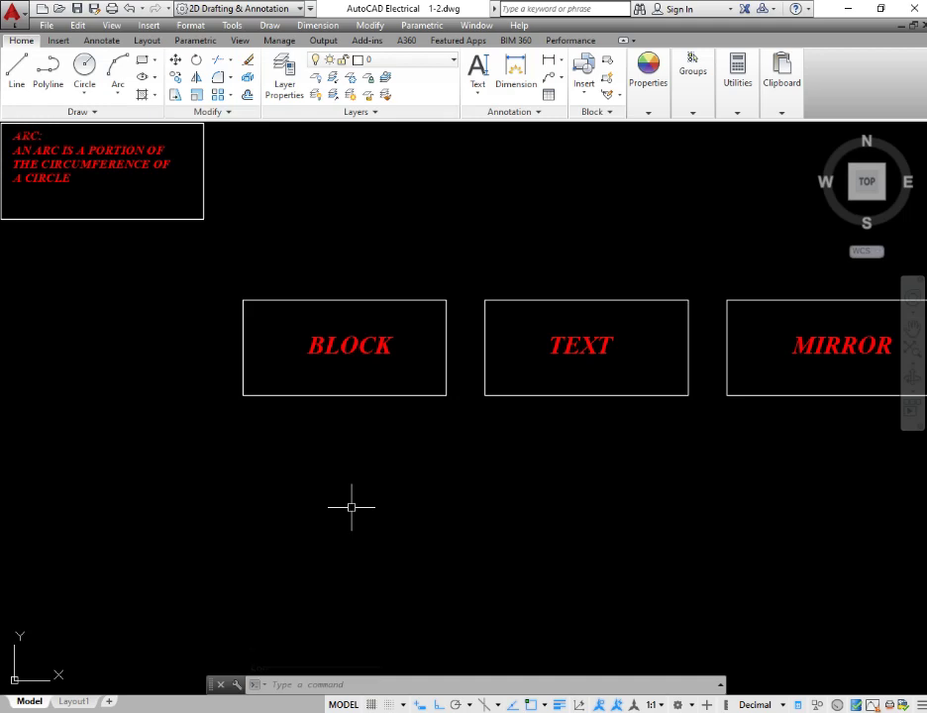
Insert the CAC block into the empty area far to the right of the BLOCK, TEXT and MIRROR cards
{"action": "type", "text": "i"}
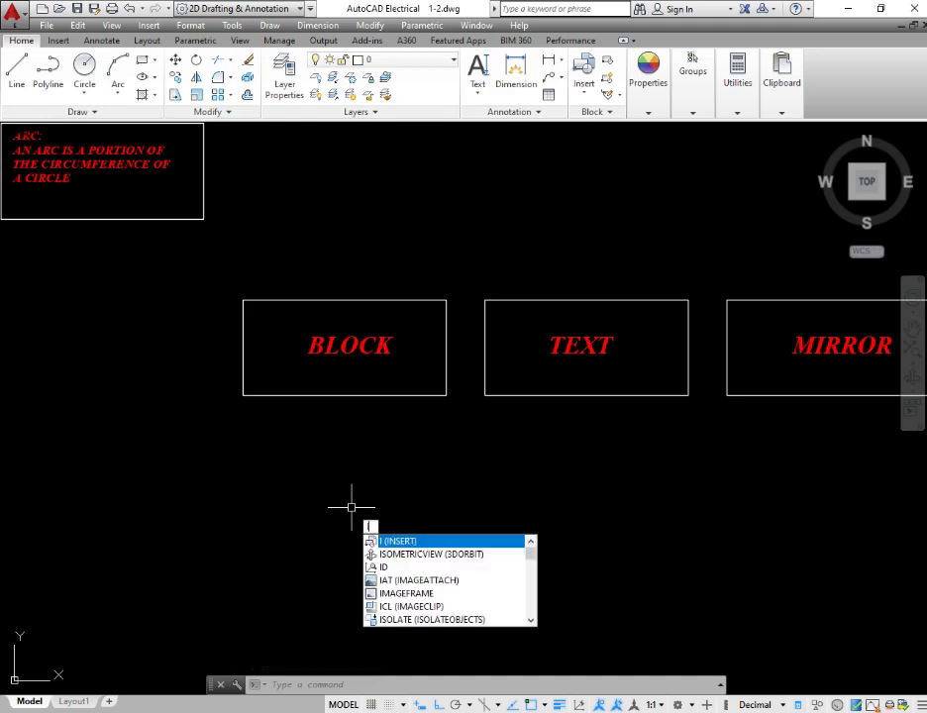
{"action": "key", "text": "Return"}
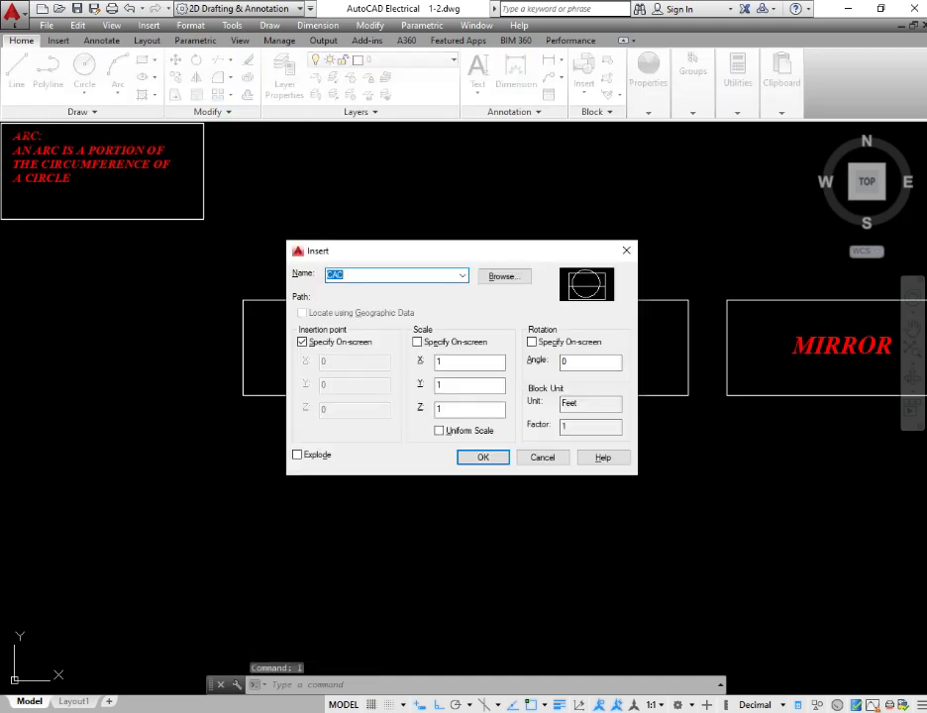
{"action": "left_click", "coordinate": [461, 275]}
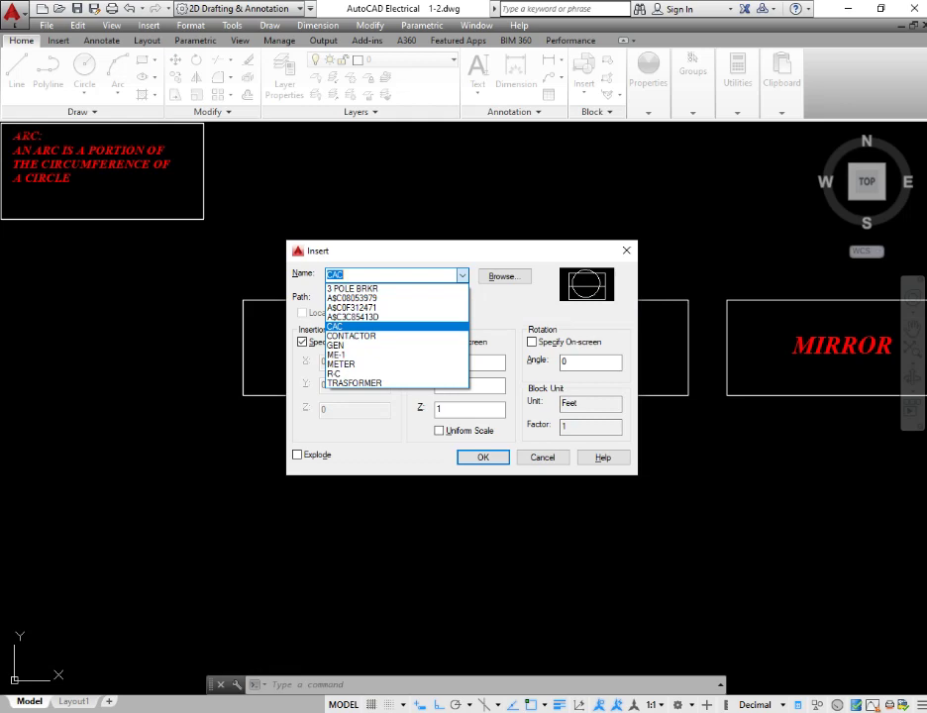
{"action": "key", "text": "Return"}
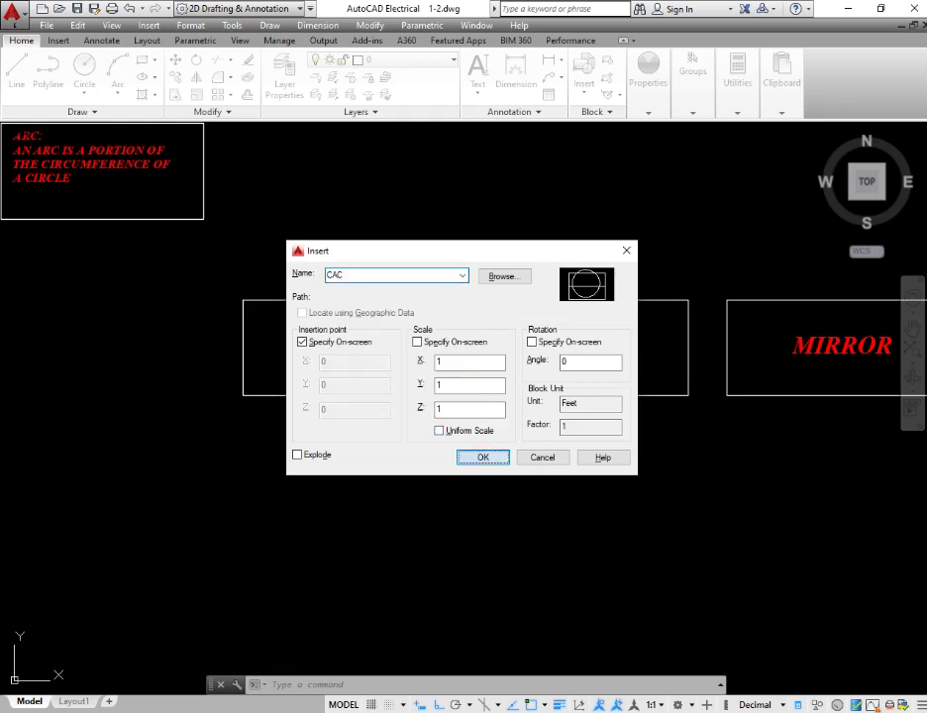
{"action": "left_click", "coordinate": [482, 456]}
{"action": "scroll", "coordinate": [428, 457], "scroll_direction": "down", "scroll_amount": 5}
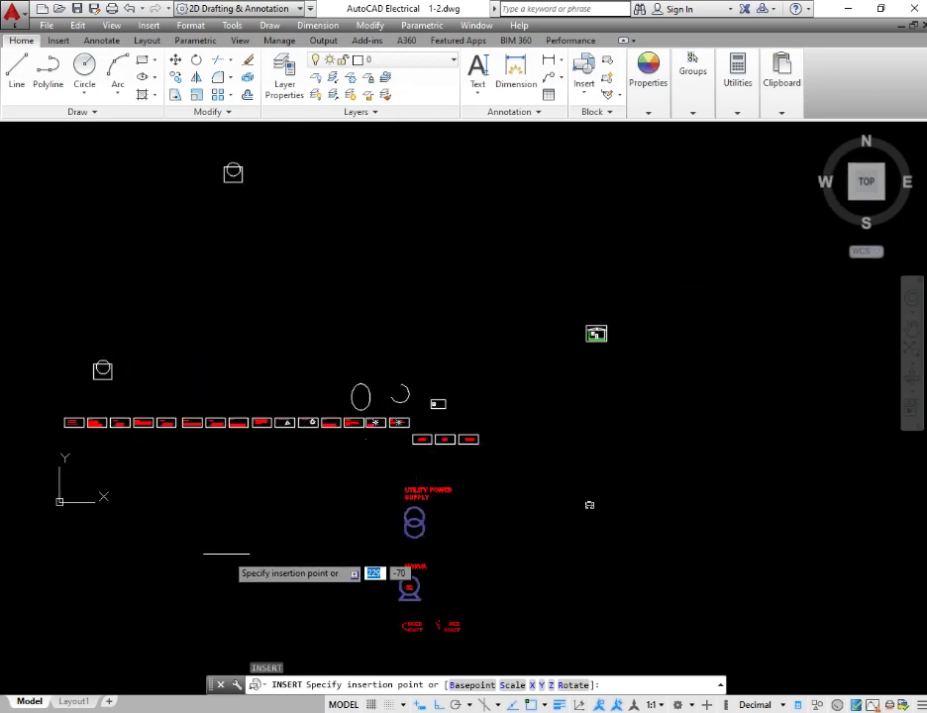
{"action": "middle_click_drag", "start_coordinate": [295, 552], "coordinate": [3, 544]}
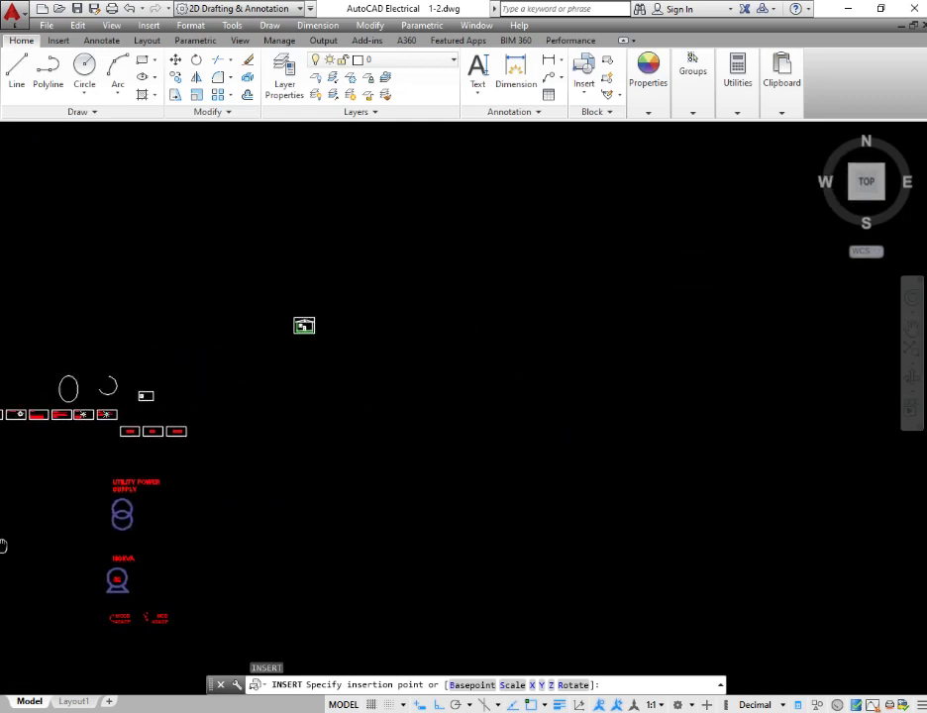
{"action": "left_click", "coordinate": [224, 488]}
{"action": "scroll", "coordinate": [570, 444], "scroll_direction": "up", "scroll_amount": 8}
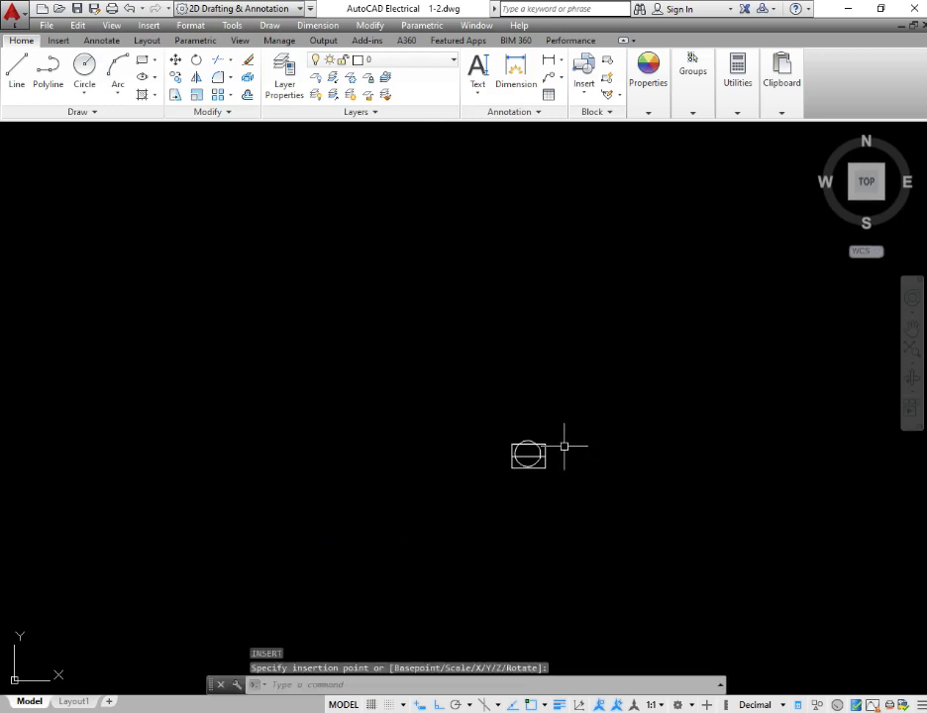
{"action": "scroll", "coordinate": [456, 453], "scroll_direction": "up", "scroll_amount": 2}
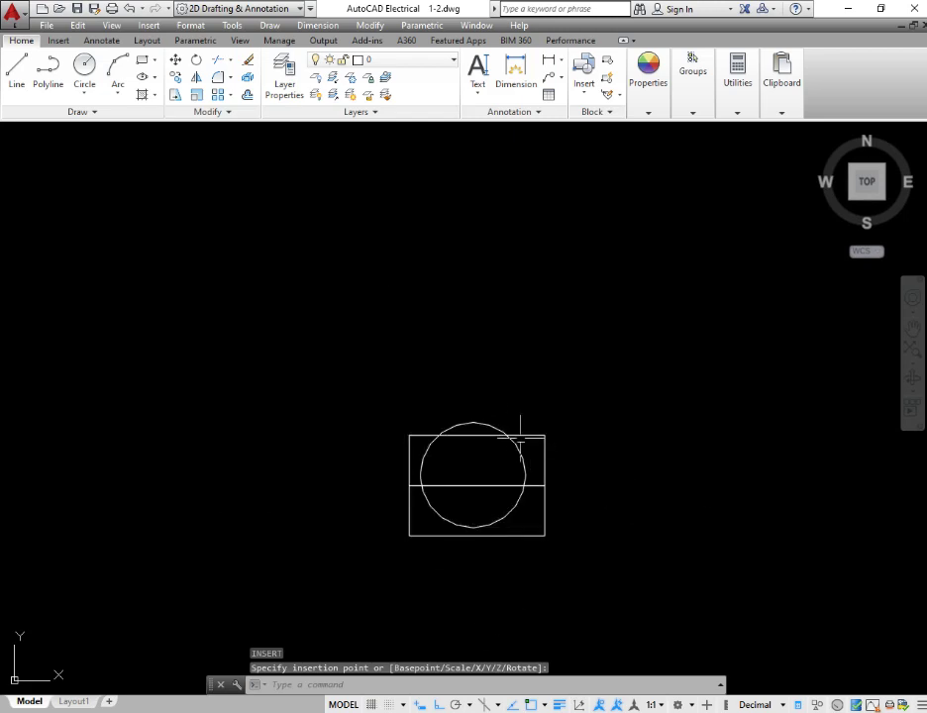
{"action": "left_click", "coordinate": [469, 533]}
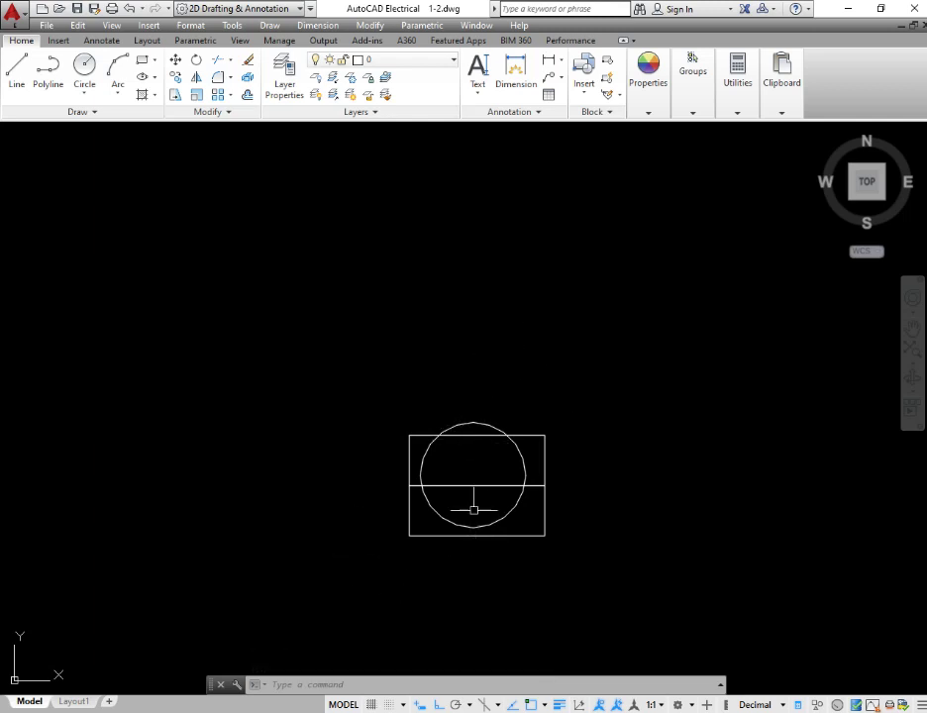
{"action": "mouse_move", "coordinate": [462, 485]}
Create a multiline text containing the person's first name, starting in the empty space just above the MIRROR card
{"action": "scroll", "coordinate": [322, 447], "scroll_direction": "down", "scroll_amount": 5}
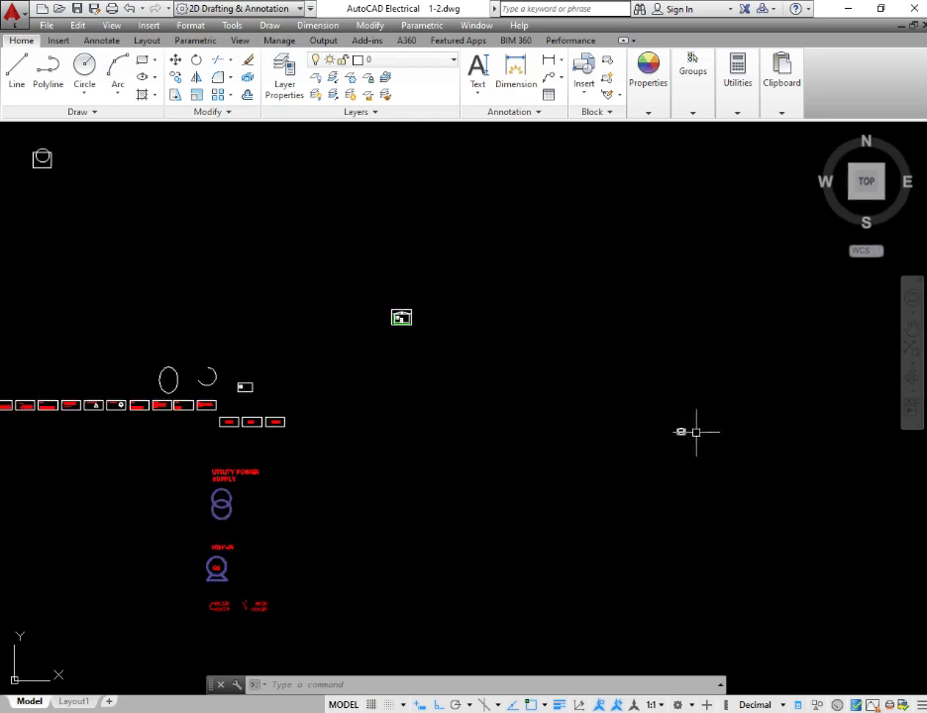
{"action": "scroll", "coordinate": [201, 479], "scroll_direction": "up", "scroll_amount": 2}
{"action": "scroll", "coordinate": [221, 503], "scroll_direction": "up", "scroll_amount": 2}
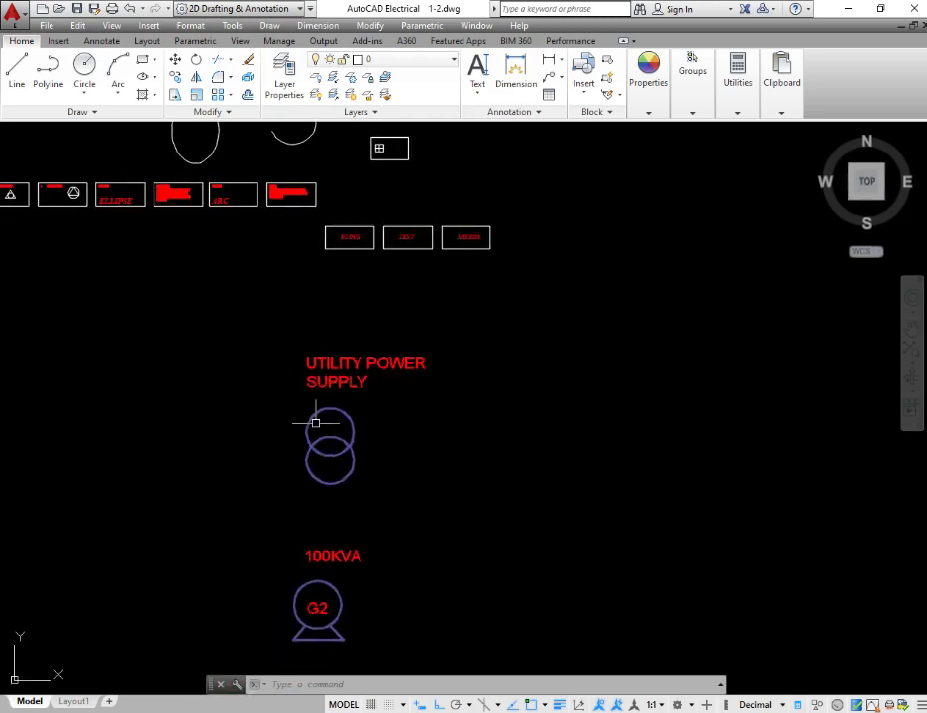
{"action": "middle_click_drag", "start_coordinate": [378, 368], "coordinate": [363, 424]}
{"action": "scroll", "coordinate": [378, 363], "scroll_direction": "up", "scroll_amount": 5}
{"action": "scroll", "coordinate": [390, 398], "scroll_direction": "up", "scroll_amount": 2}
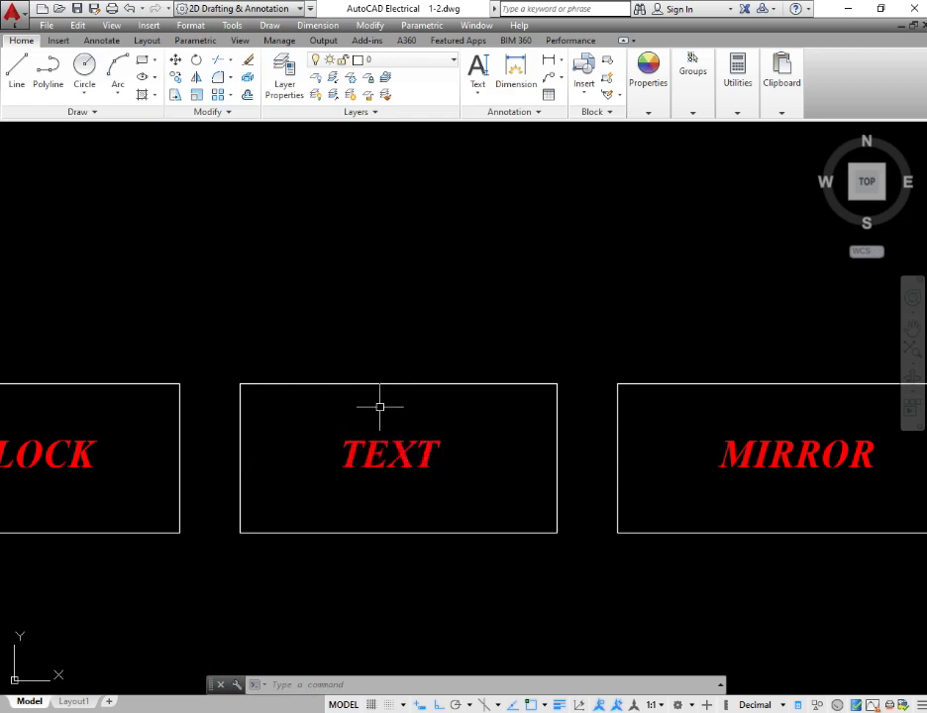
{"action": "scroll", "coordinate": [308, 384], "scroll_direction": "down", "scroll_amount": 2}
{"action": "scroll", "coordinate": [374, 281], "scroll_direction": "up", "scroll_amount": 2}
{"action": "middle_click_drag", "start_coordinate": [375, 281], "coordinate": [246, 441]}
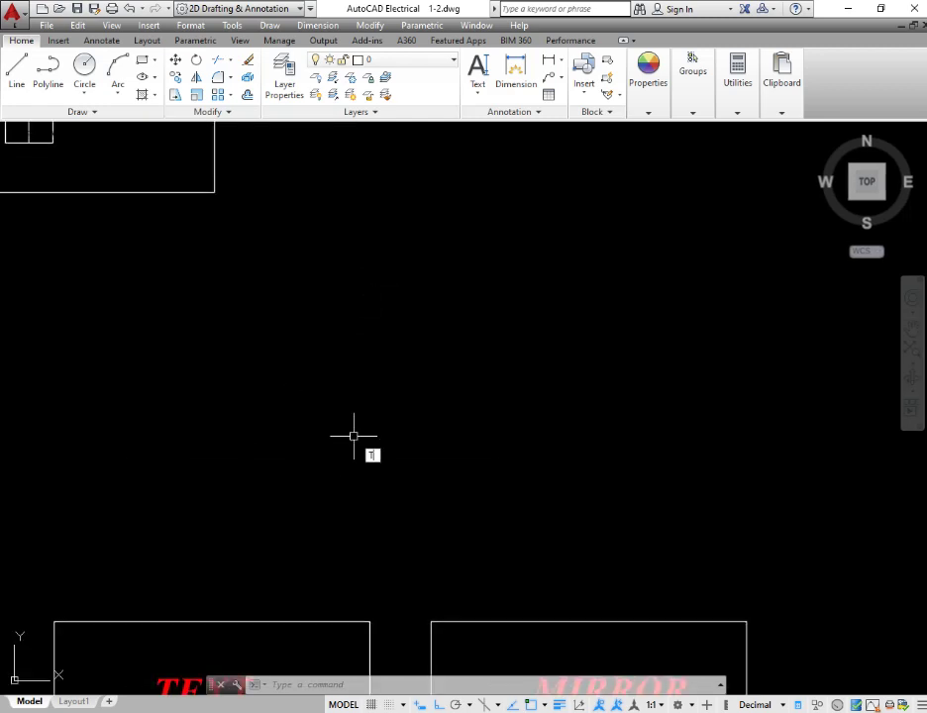
{"action": "key", "text": "Return"}
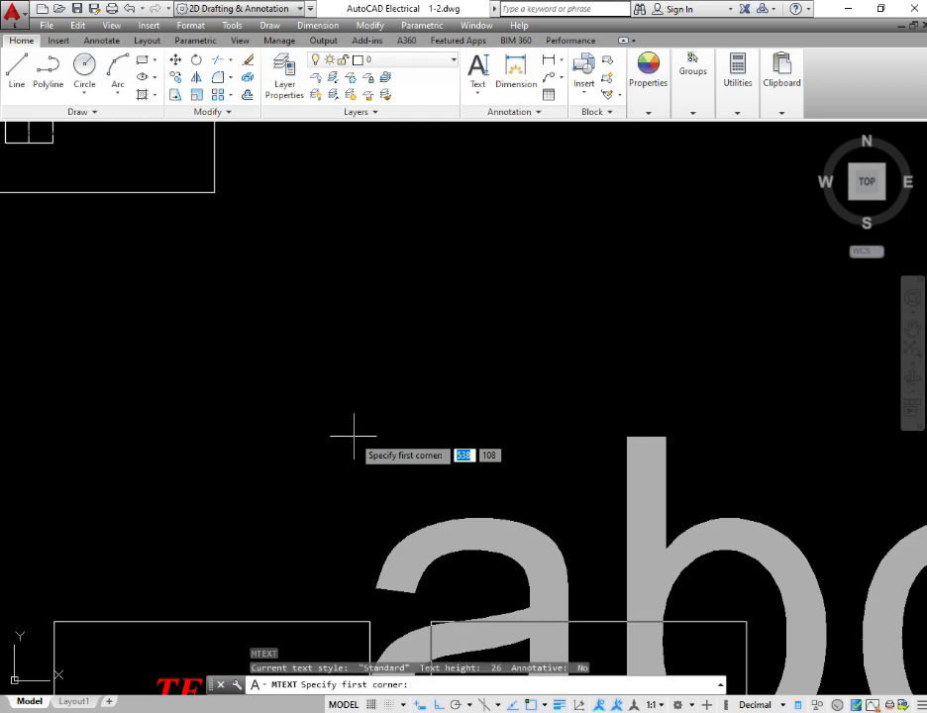
{"action": "left_click", "coordinate": [324, 364]}
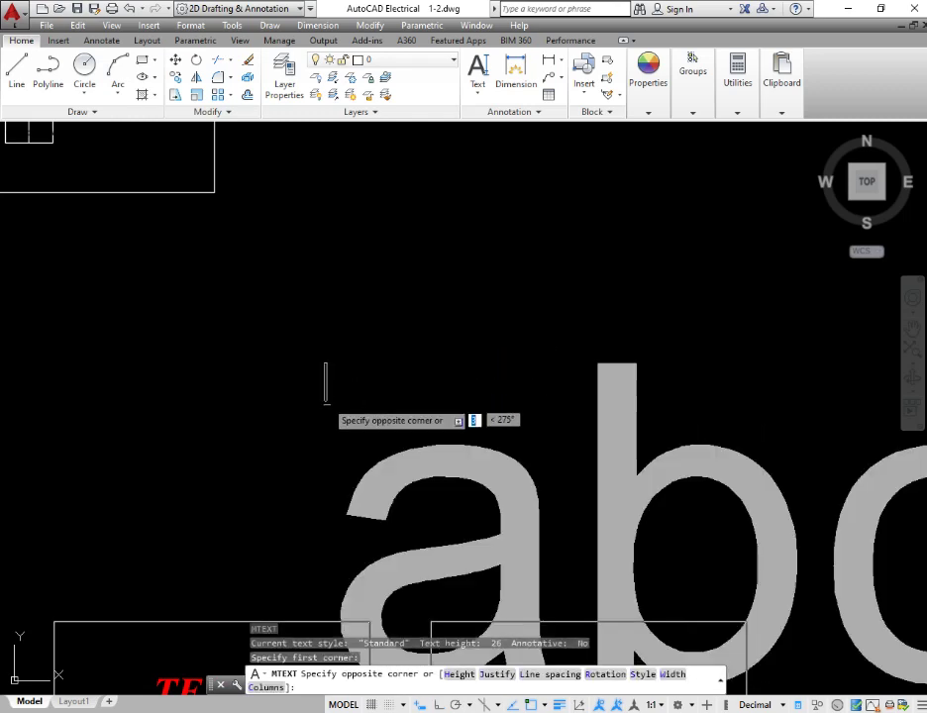
{"action": "scroll", "coordinate": [360, 386], "scroll_direction": "down", "scroll_amount": 5}
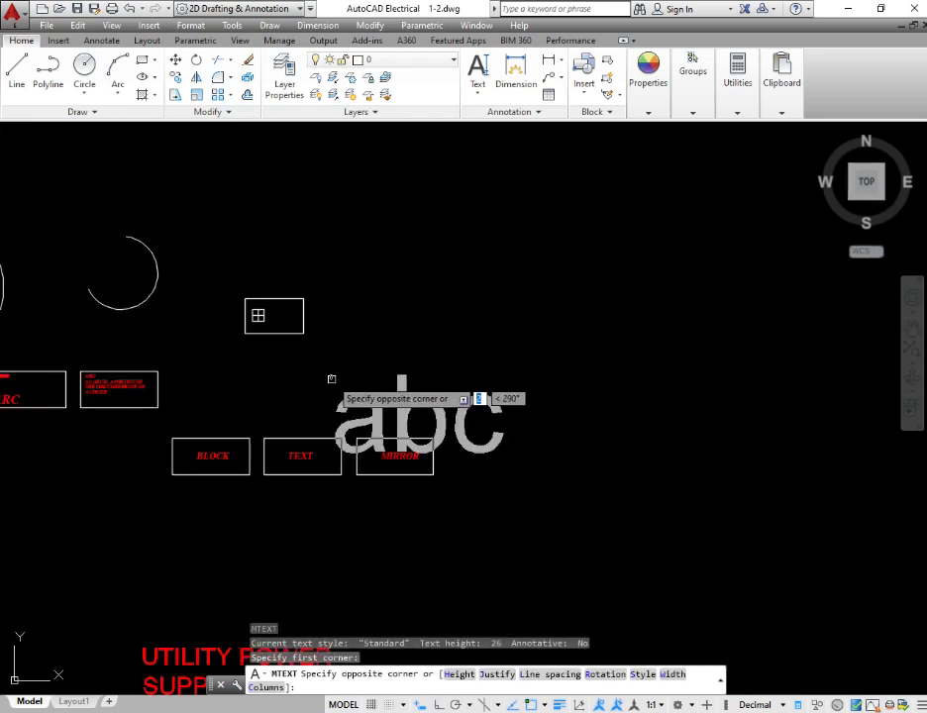
{"action": "left_click", "coordinate": [257, 315]}
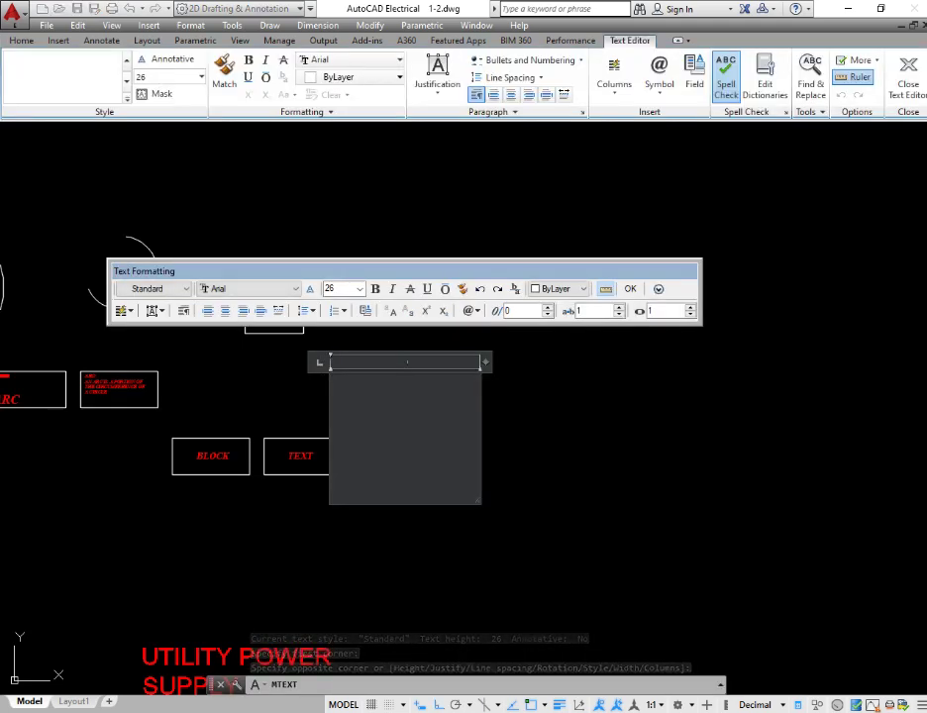
{"action": "type", "text": "MOEE"}
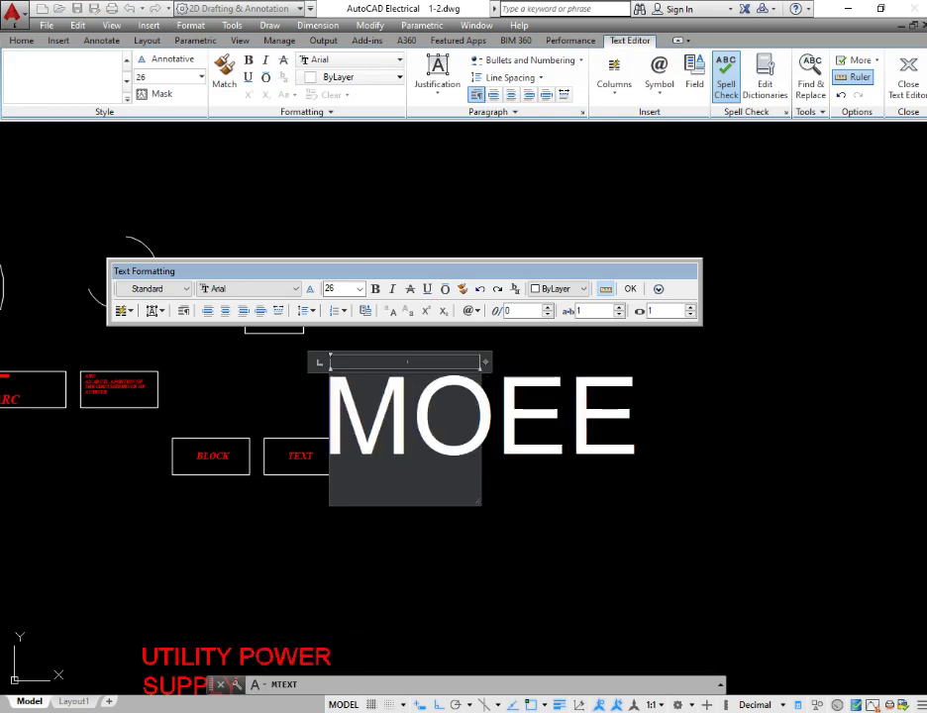
{"action": "type", "text": "N"}
{"action": "key", "text": "Return"}
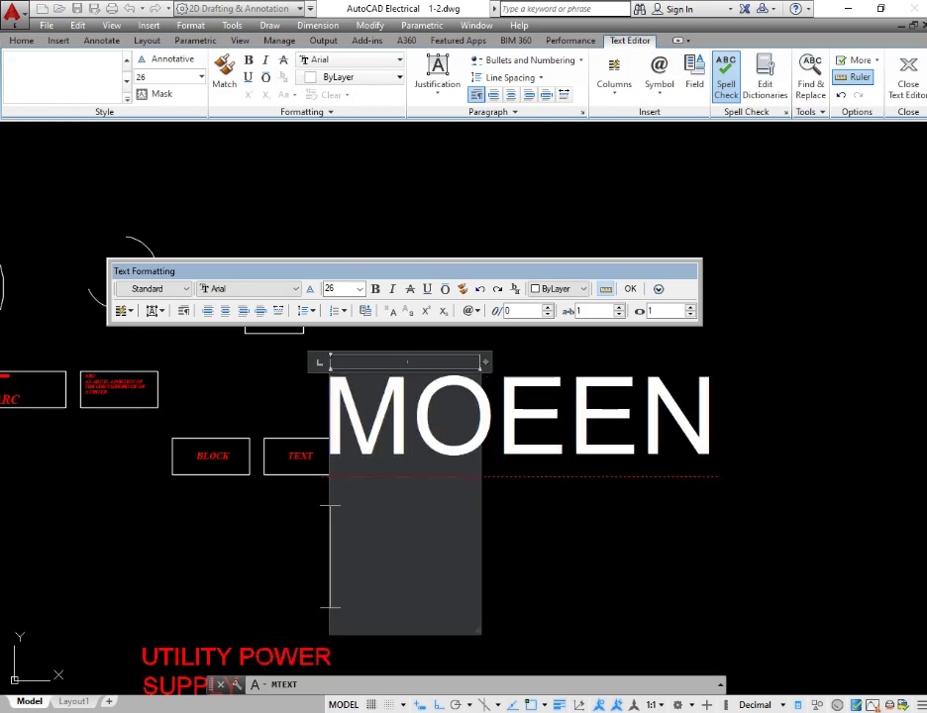
{"action": "key", "text": "ctrl+Return"}
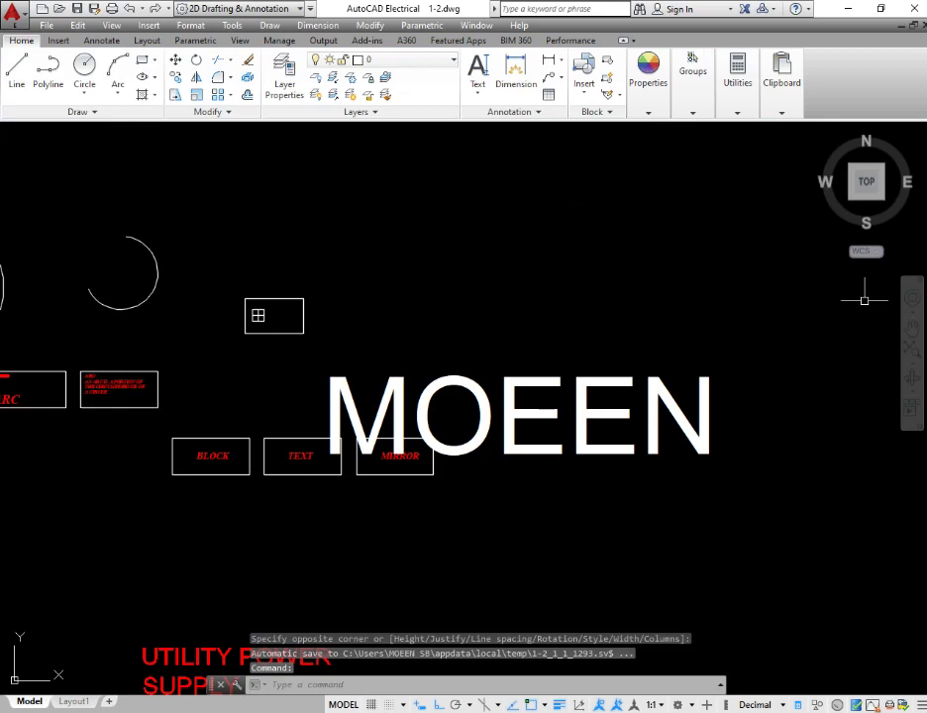
Delete the large name text that overlaps the TEXT and MIRROR cards
{"action": "scroll", "coordinate": [584, 420], "scroll_direction": "up", "scroll_amount": 3}
{"action": "scroll", "coordinate": [402, 472], "scroll_direction": "down", "scroll_amount": 4}
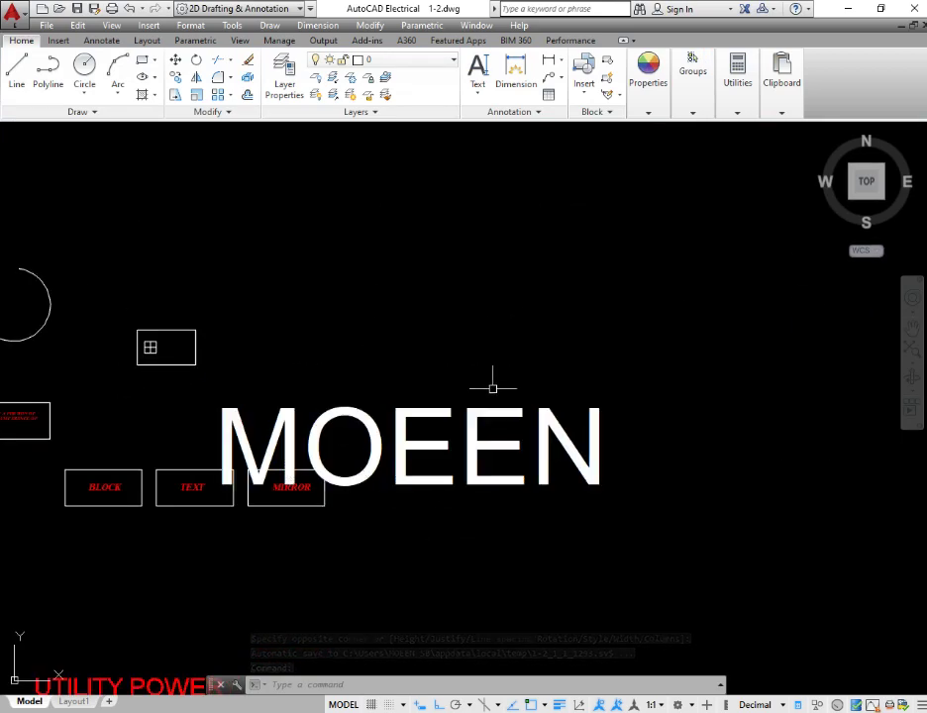
{"action": "left_click", "coordinate": [553, 365]}
{"action": "left_click", "coordinate": [437, 543]}
{"action": "key", "text": "Delete"}
Draw a horizontal line in the empty space to the right of the MIRROR card, slightly below it
{"action": "scroll", "coordinate": [294, 495], "scroll_direction": "up", "scroll_amount": 5}
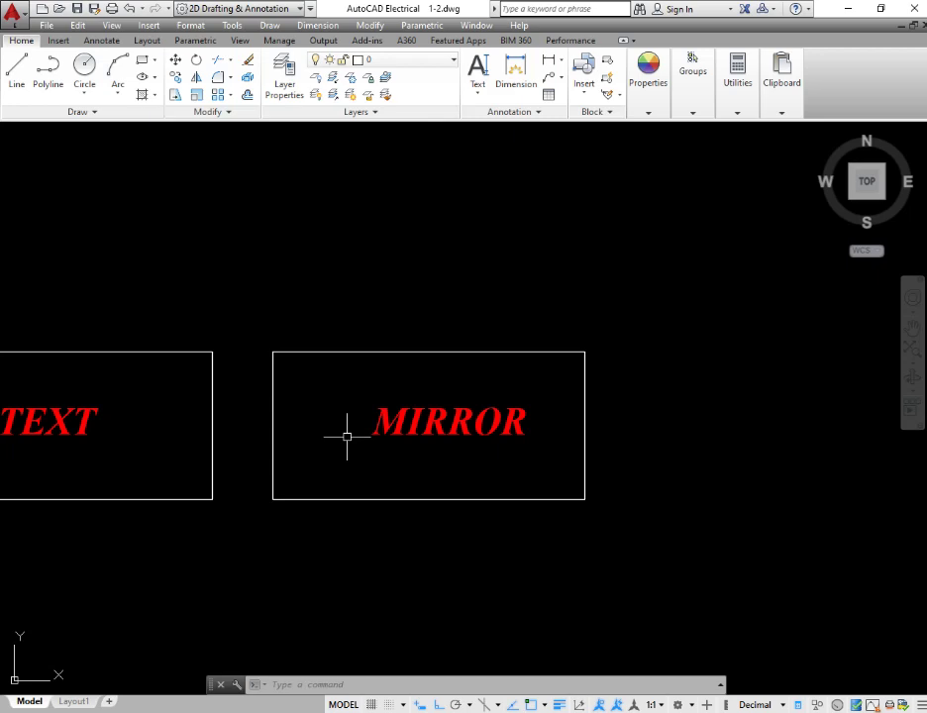
{"action": "scroll", "coordinate": [346, 436], "scroll_direction": "down", "scroll_amount": 2}
{"action": "middle_click_drag", "start_coordinate": [524, 494], "coordinate": [202, 434]}
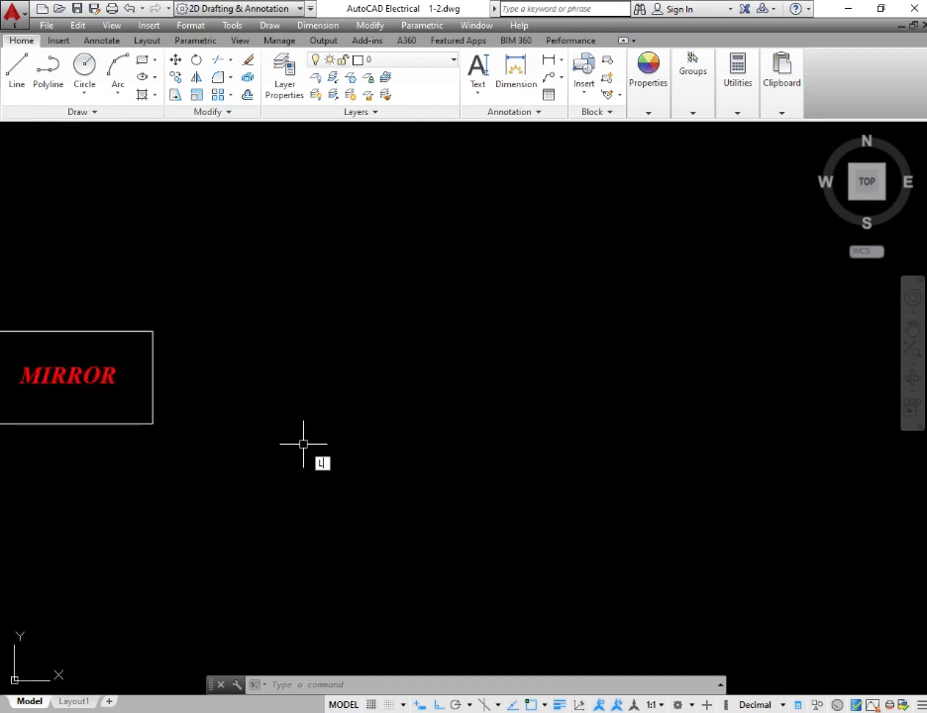
{"action": "key", "text": "Return"}
{"action": "left_click", "coordinate": [264, 467]}
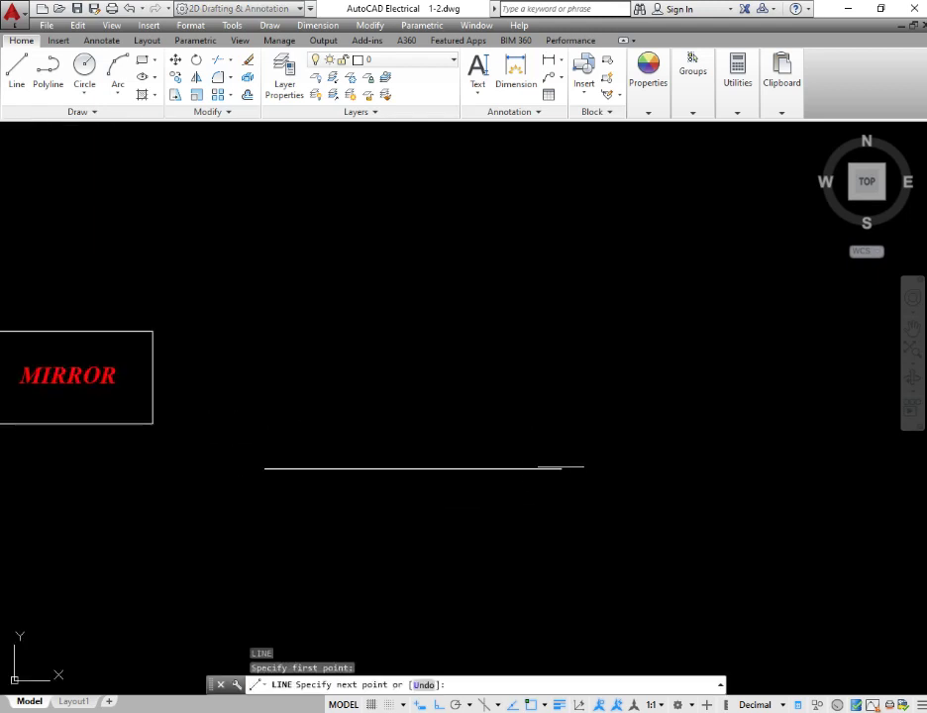
{"action": "left_click", "coordinate": [562, 467]}
{"action": "key", "text": "Escape"}
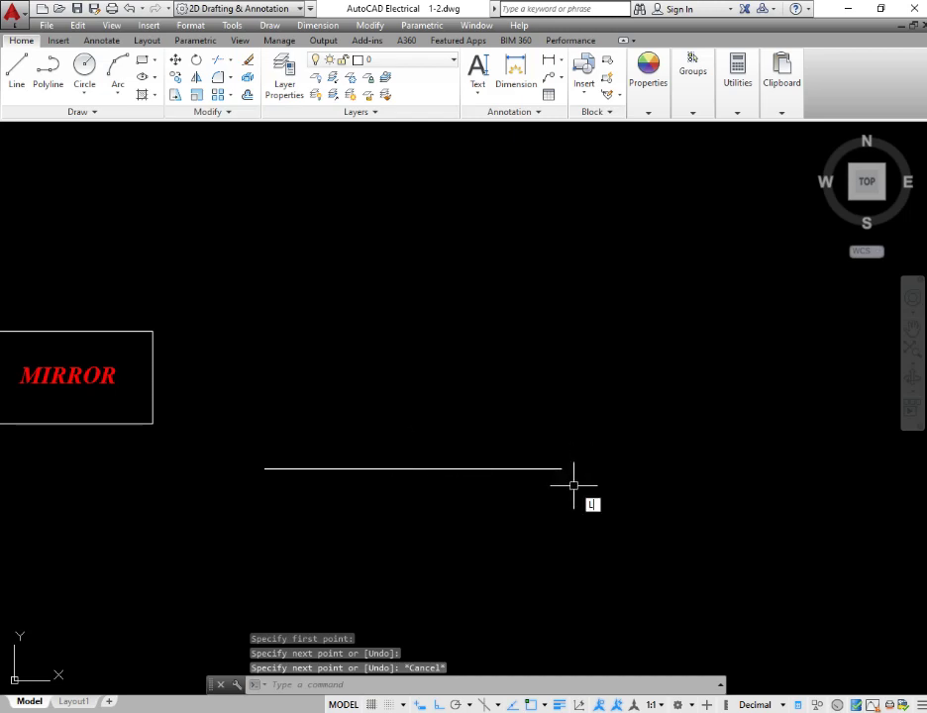
With ortho off, draw a slanted line about 21 units long from the horizontal line's right end up to the left
{"action": "key", "text": "Return"}
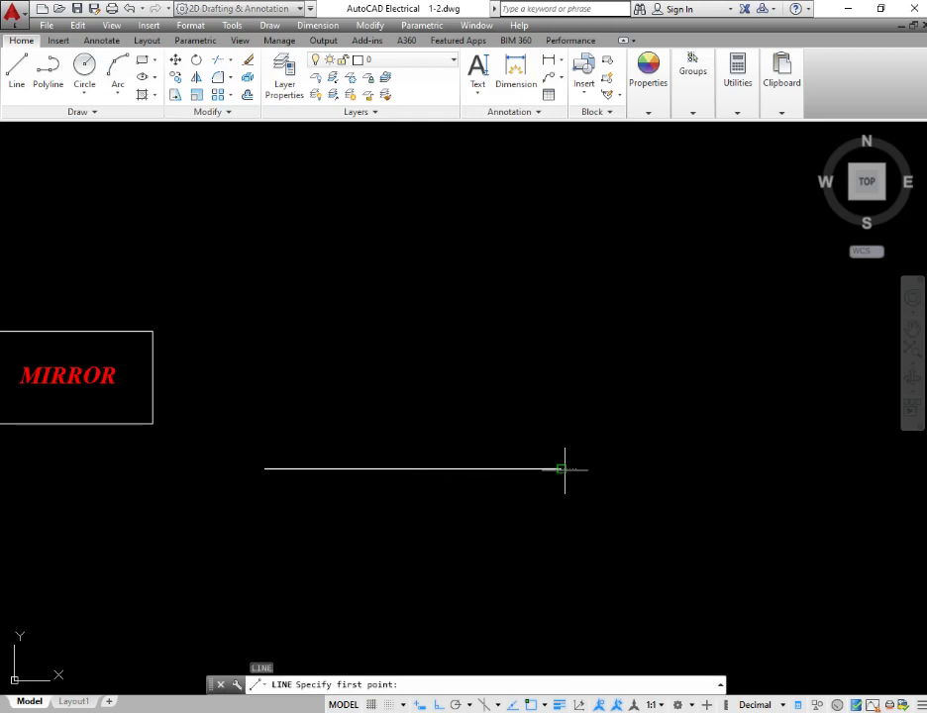
{"action": "left_click", "coordinate": [561, 469]}
{"action": "key", "text": "F8"}
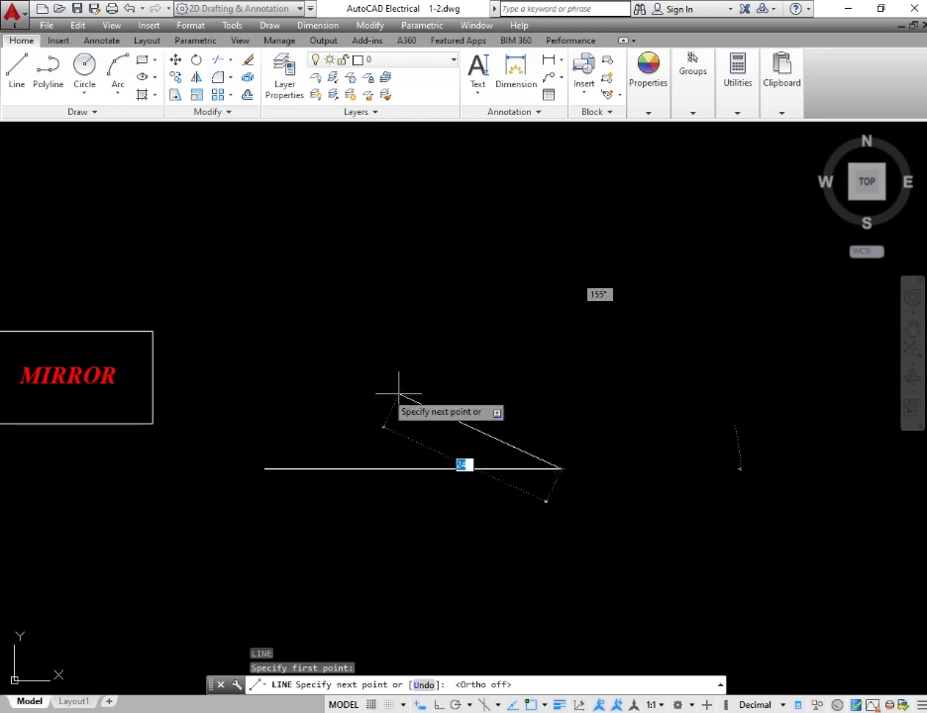
{"action": "left_click", "coordinate": [474, 337]}
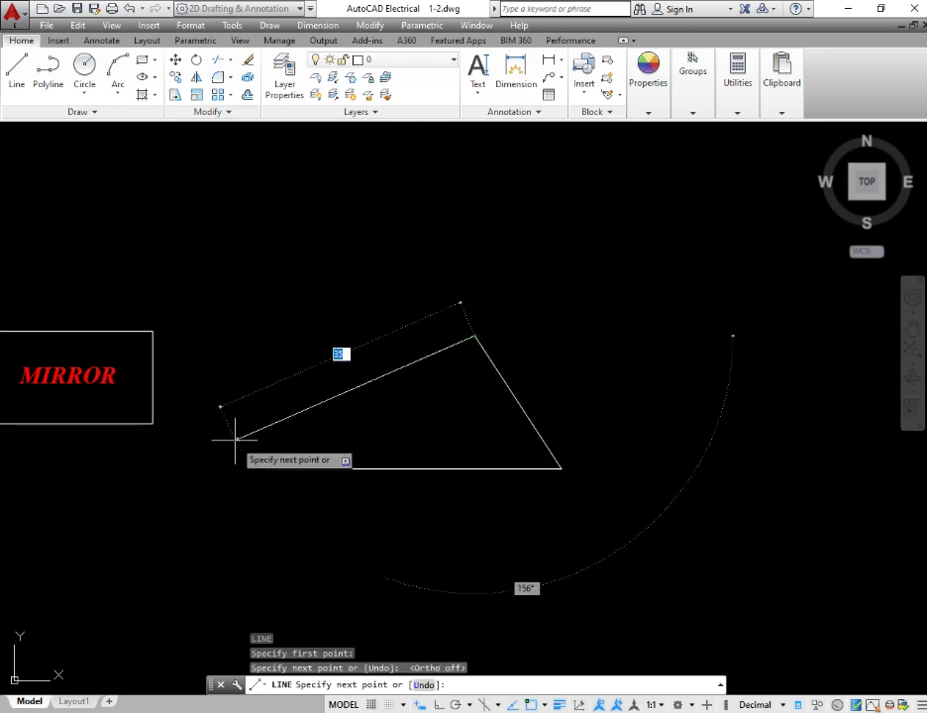
{"action": "key", "text": "Escape"}
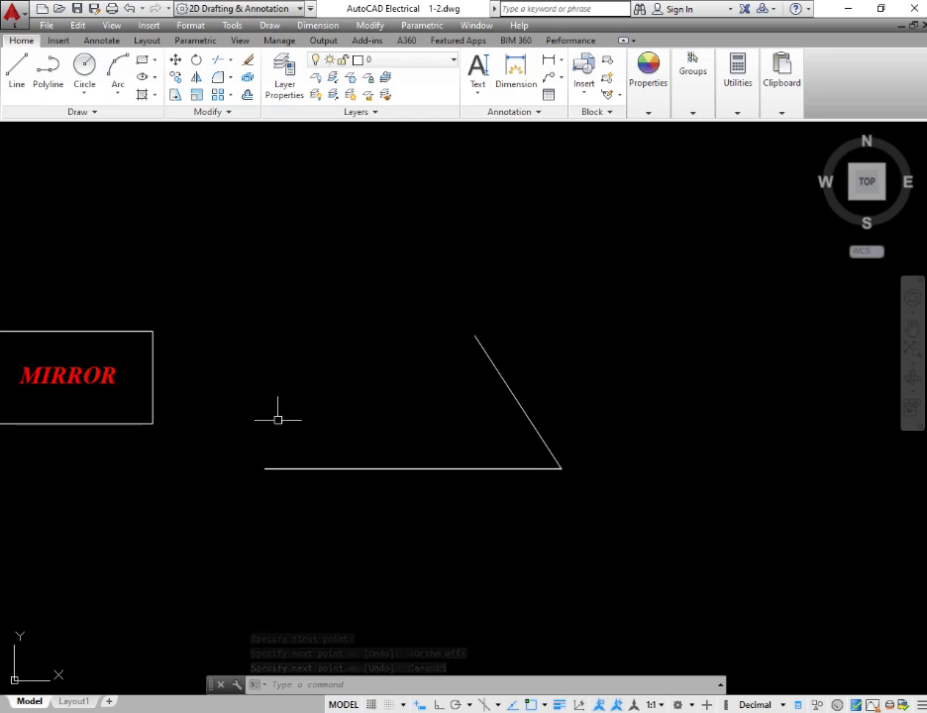
Mirror the slanted line about a vertical axis through the horizontal line's midpoint, erasing the source line
{"action": "left_click", "coordinate": [492, 363]}
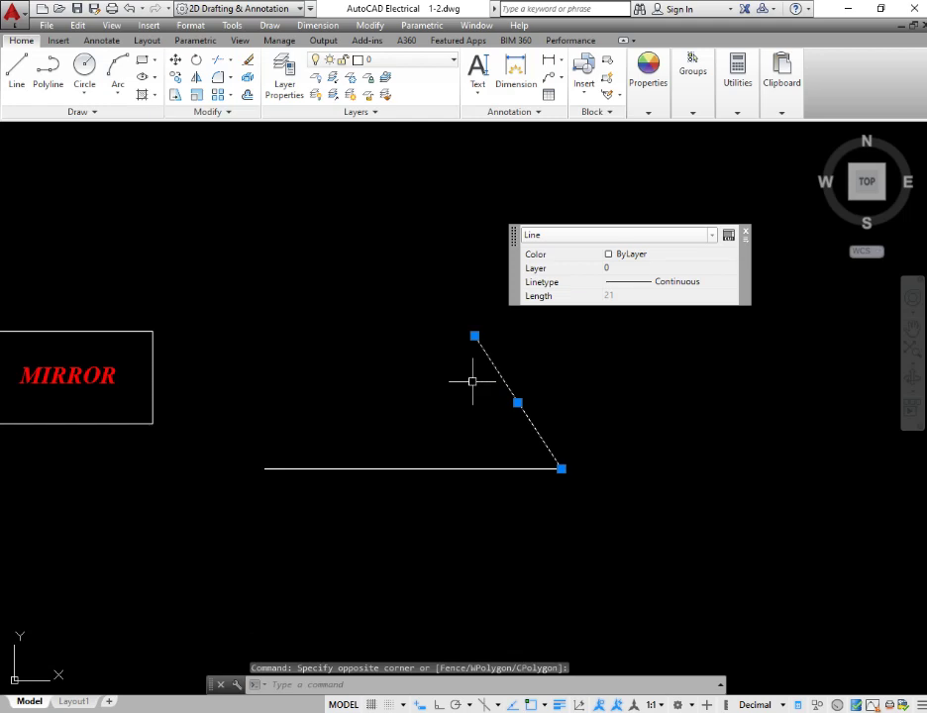
{"action": "type", "text": "MI"}
{"action": "key", "text": "Return"}
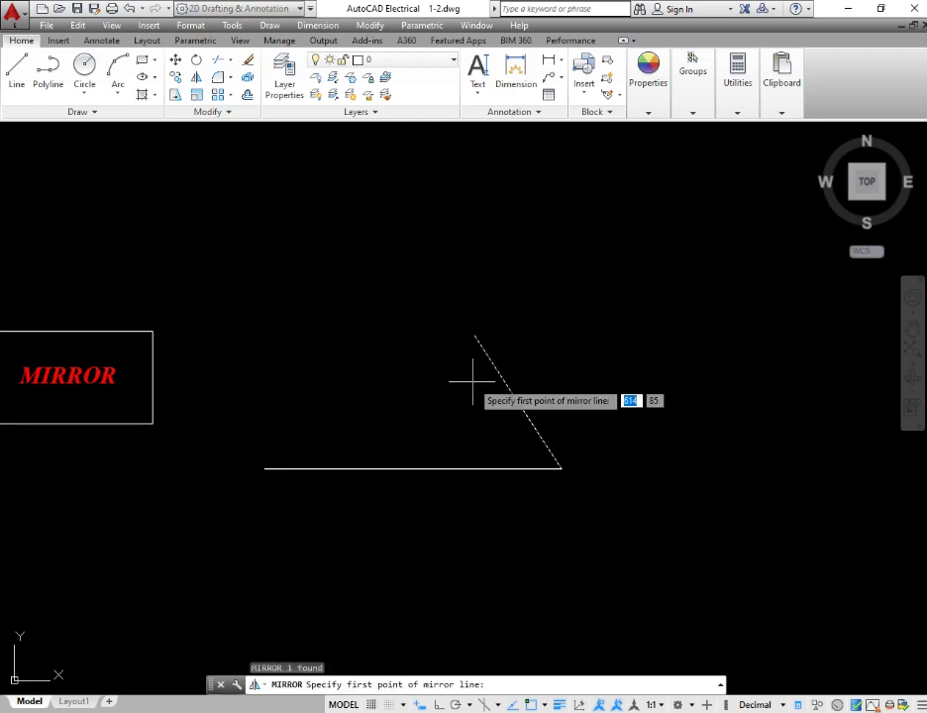
{"action": "left_click", "coordinate": [413, 467]}
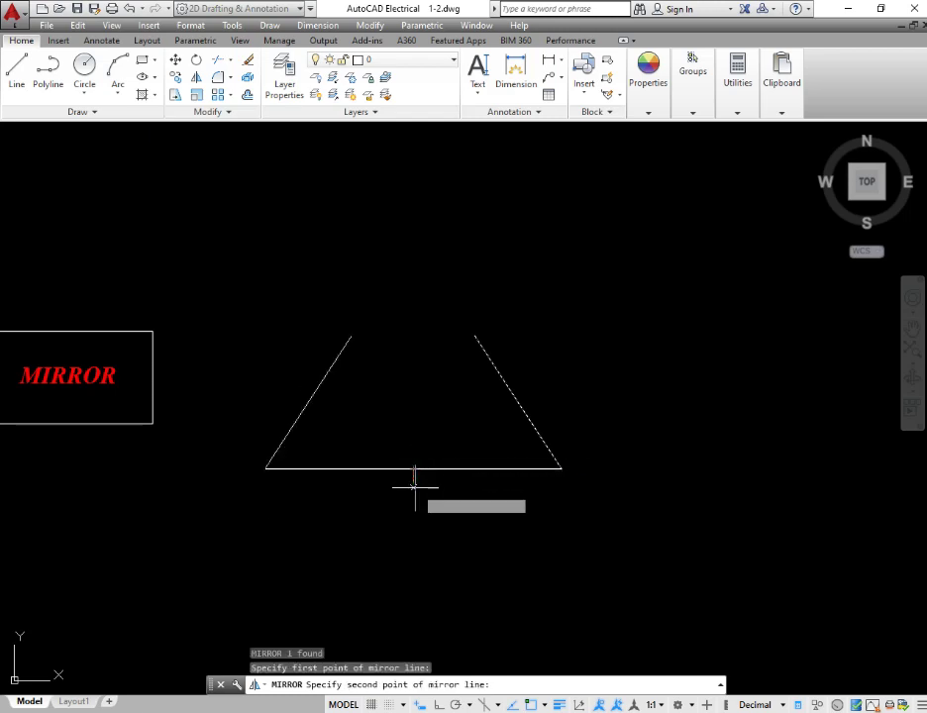
{"action": "left_click", "coordinate": [416, 547]}
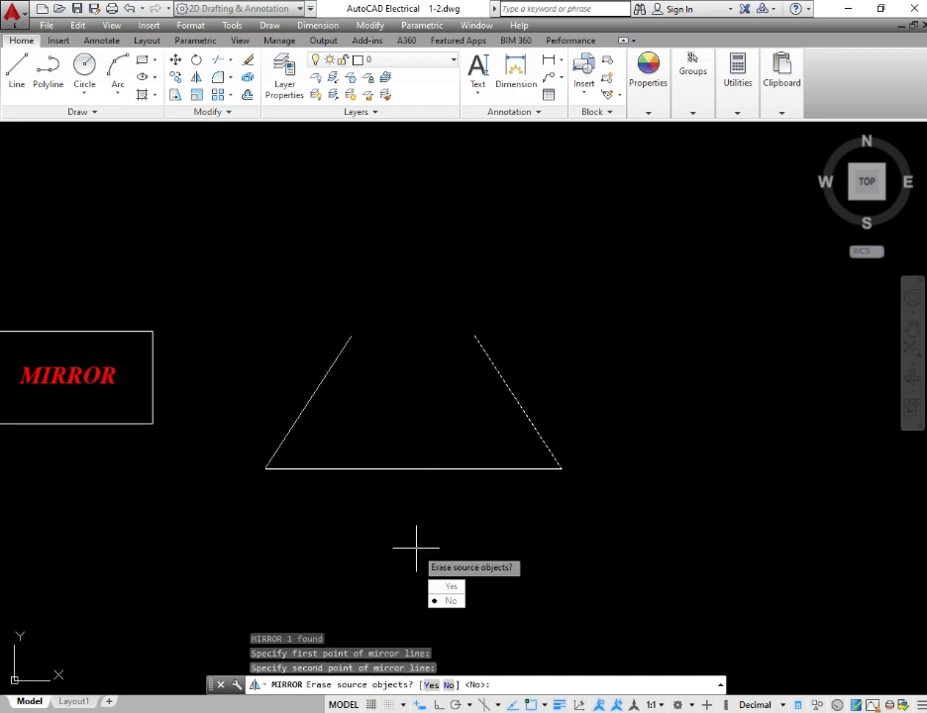
{"action": "type", "text": "Y"}
{"action": "key", "text": "Return"}
{"action": "left_click", "coordinate": [439, 525]}
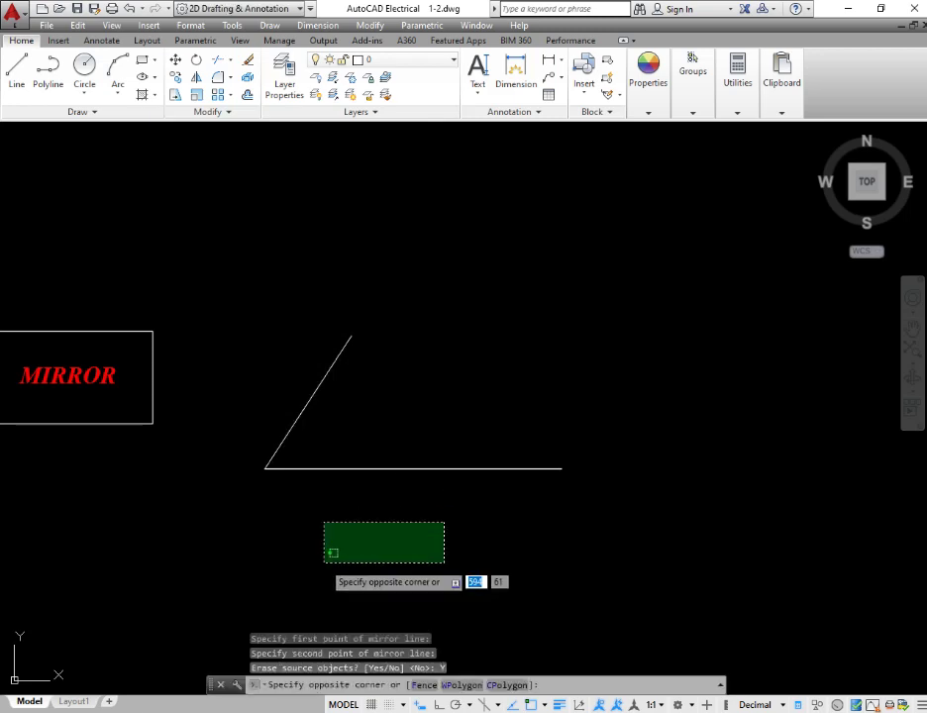
{"action": "key", "text": "Escape"}
{"action": "key", "text": "Escape"}
{"action": "scroll", "coordinate": [455, 486], "scroll_direction": "down", "scroll_amount": 5}
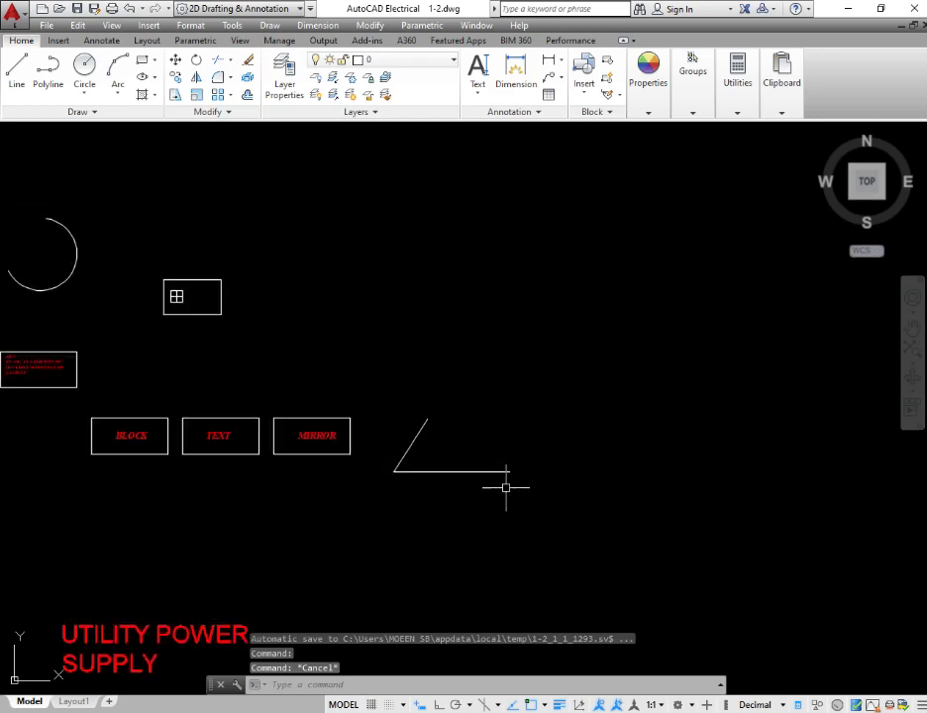
Look over the BLOCK, TEXT and MIRROR cards and the utility power supply transformer symbol below them
{"action": "scroll", "coordinate": [305, 466], "scroll_direction": "up", "scroll_amount": 2}
{"action": "middle_click_drag", "start_coordinate": [308, 475], "coordinate": [362, 431]}
{"action": "scroll", "coordinate": [387, 385], "scroll_direction": "down", "scroll_amount": 2}
{"action": "scroll", "coordinate": [376, 416], "scroll_direction": "up", "scroll_amount": 4}
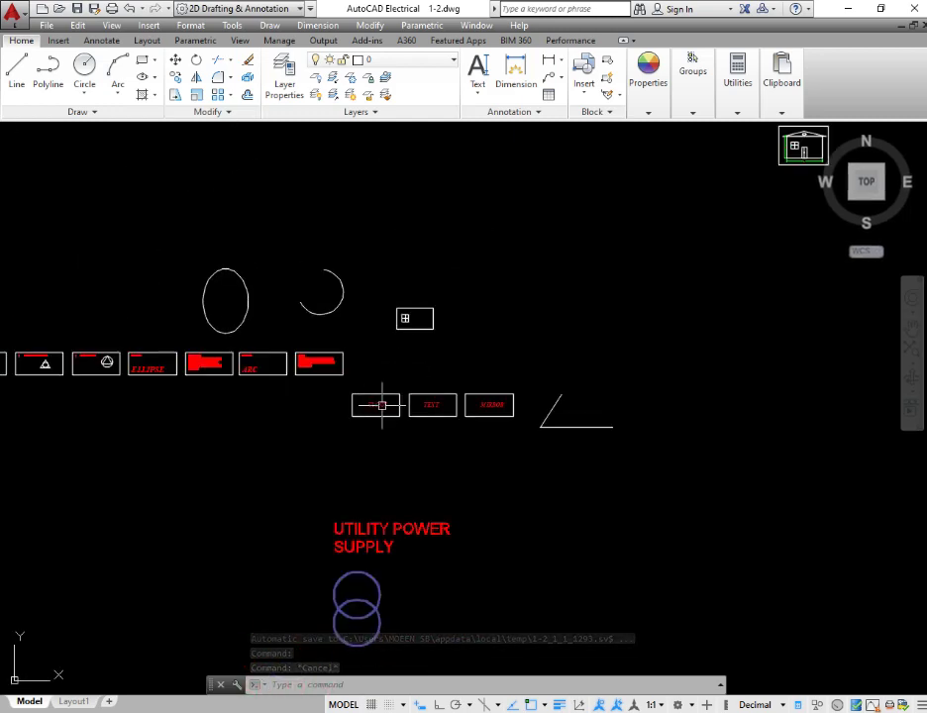
{"action": "scroll", "coordinate": [394, 377], "scroll_direction": "down", "scroll_amount": 2}
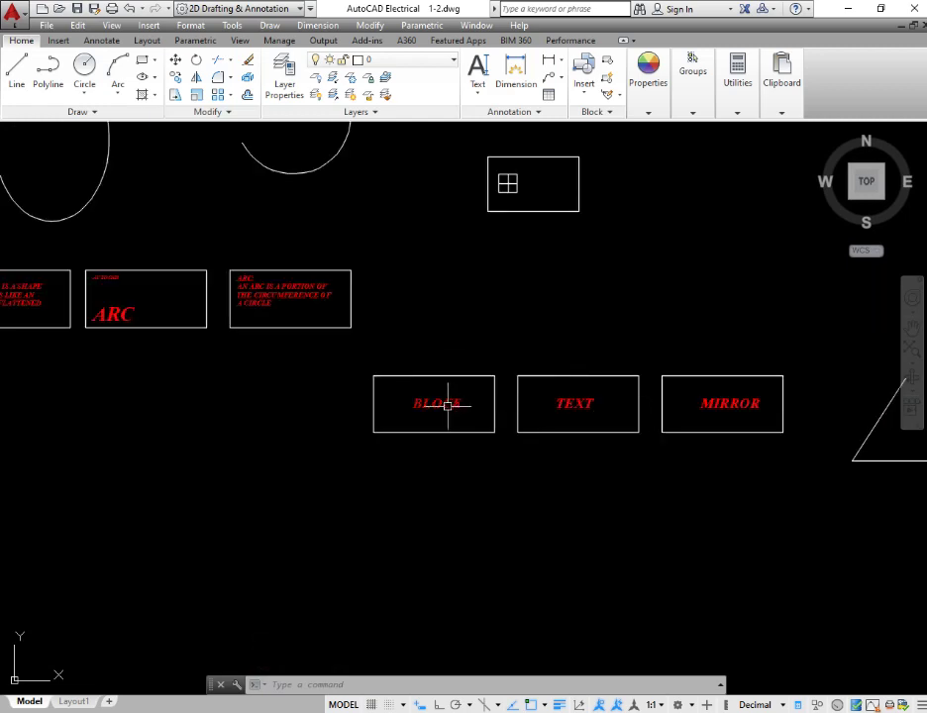
{"action": "scroll", "coordinate": [400, 419], "scroll_direction": "up", "scroll_amount": 5}
{"action": "scroll", "coordinate": [475, 413], "scroll_direction": "down", "scroll_amount": 8}
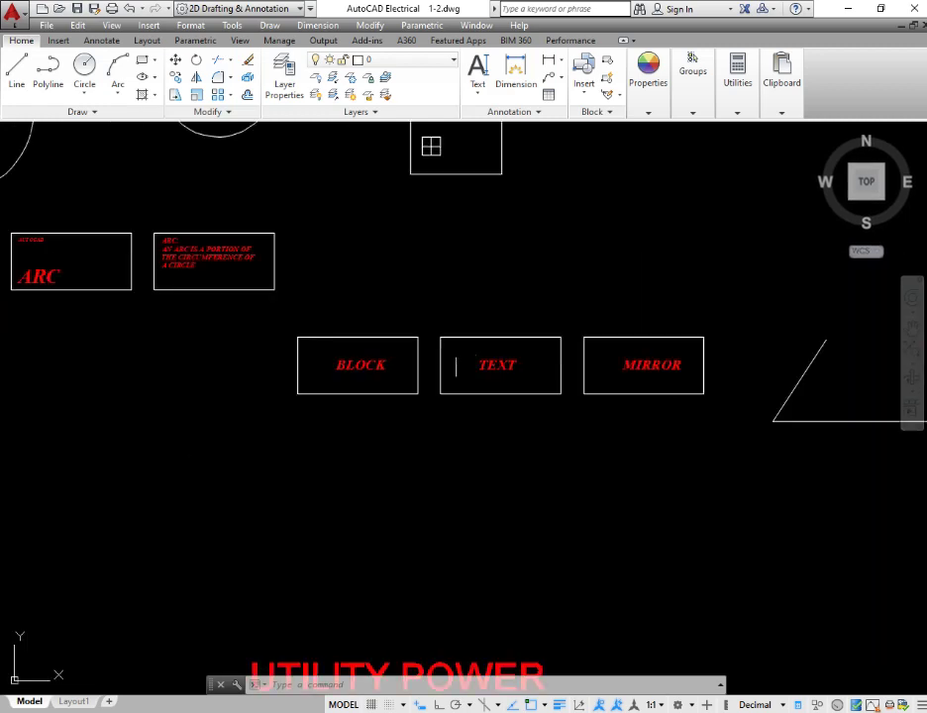
{"action": "scroll", "coordinate": [441, 475], "scroll_direction": "up", "scroll_amount": 2}
{"action": "scroll", "coordinate": [418, 491], "scroll_direction": "up", "scroll_amount": 2}
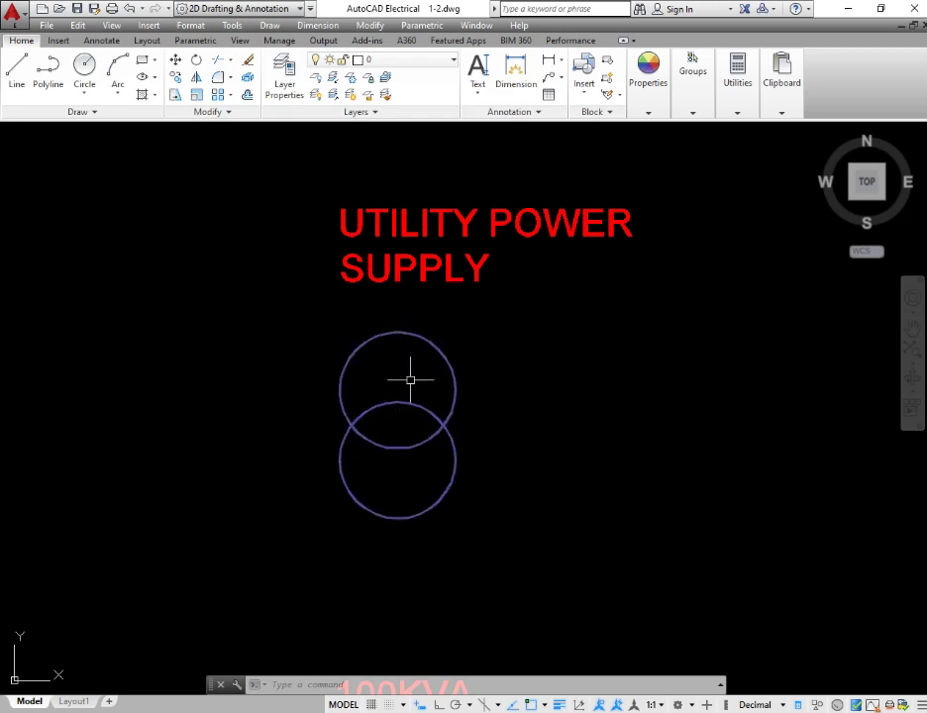
Examine the G2 generator symbol and the arc-shaped MCCB symbol beneath it, selecting the MCCB parts and clearing the selection
{"action": "scroll", "coordinate": [475, 213], "scroll_direction": "down", "scroll_amount": 6}
{"action": "scroll", "coordinate": [440, 312], "scroll_direction": "up", "scroll_amount": 8}
{"action": "scroll", "coordinate": [440, 312], "scroll_direction": "up", "scroll_amount": 4}
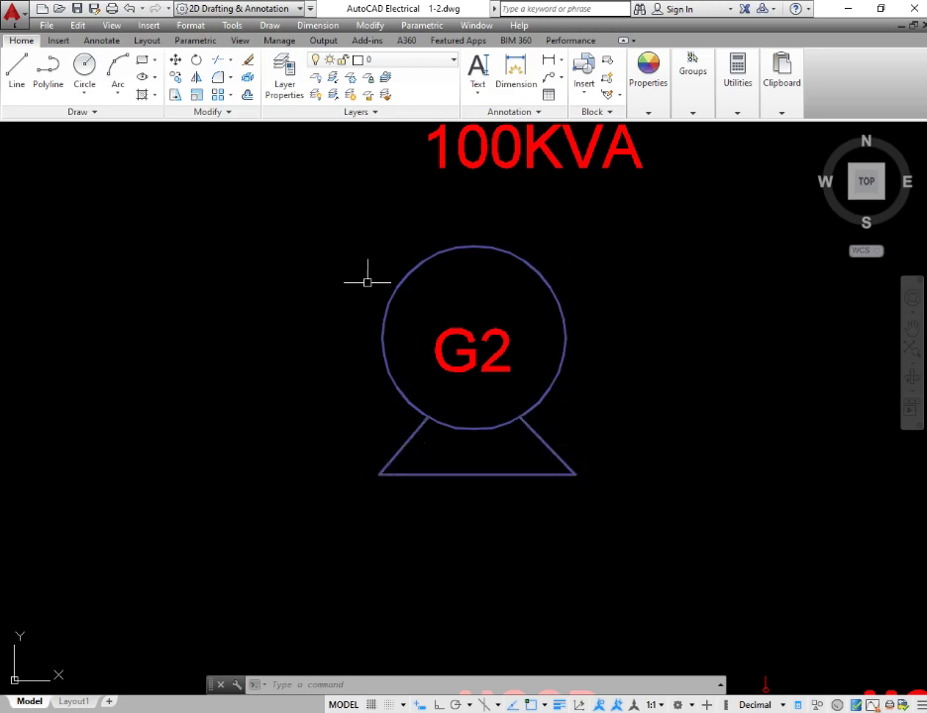
{"action": "scroll", "coordinate": [414, 346], "scroll_direction": "down", "scroll_amount": 4}
{"action": "scroll", "coordinate": [423, 513], "scroll_direction": "up", "scroll_amount": 4}
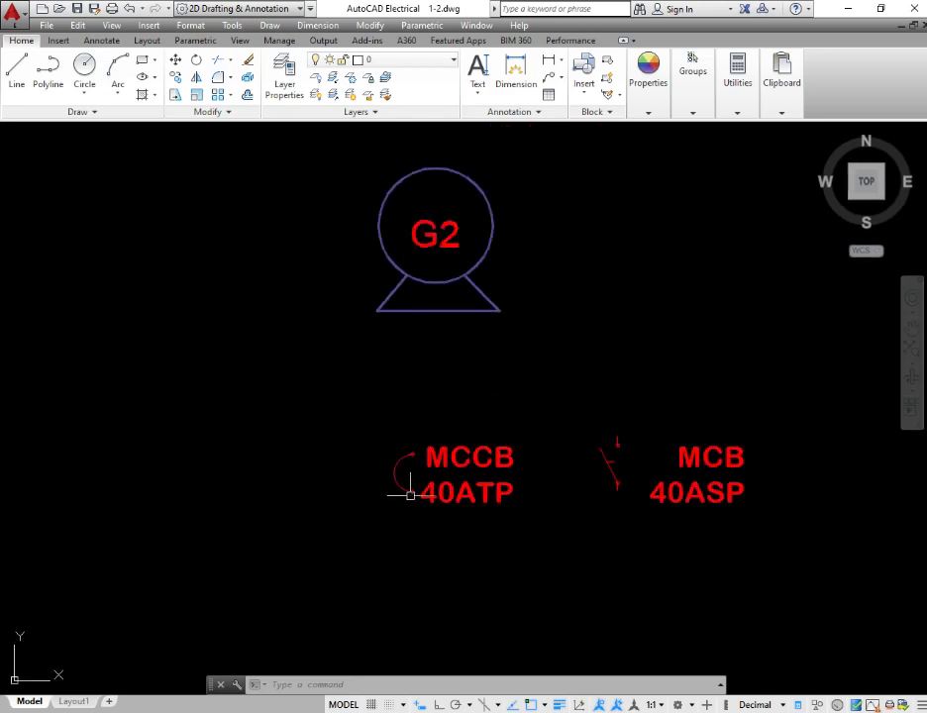
{"action": "left_click", "coordinate": [424, 401]}
{"action": "left_click", "coordinate": [385, 495]}
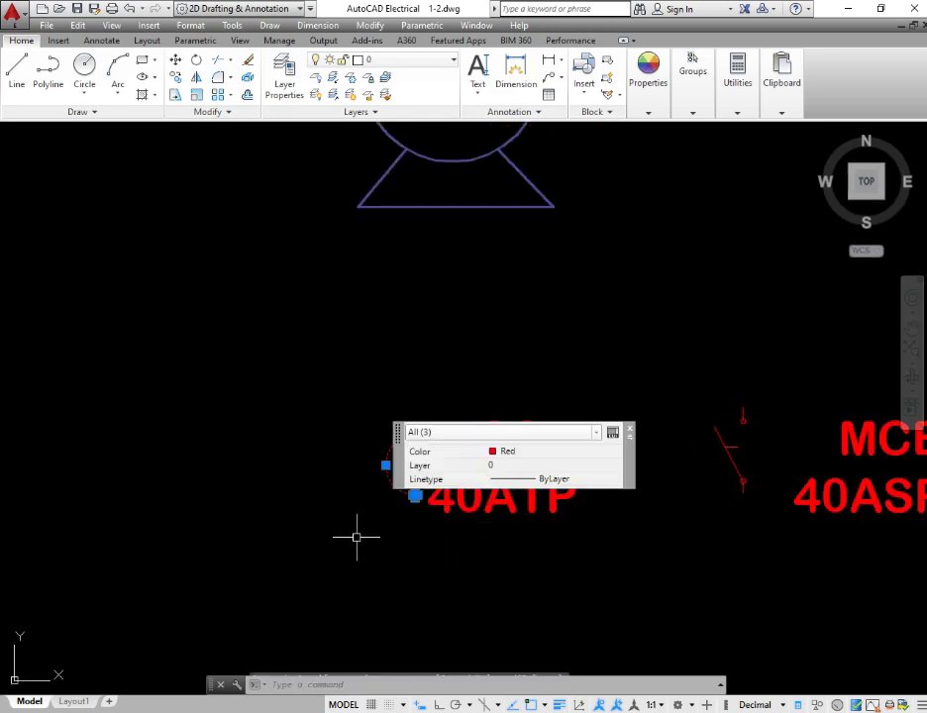
{"action": "middle_click_drag", "start_coordinate": [378, 521], "coordinate": [219, 494]}
{"action": "scroll", "coordinate": [228, 443], "scroll_direction": "up", "scroll_amount": 2}
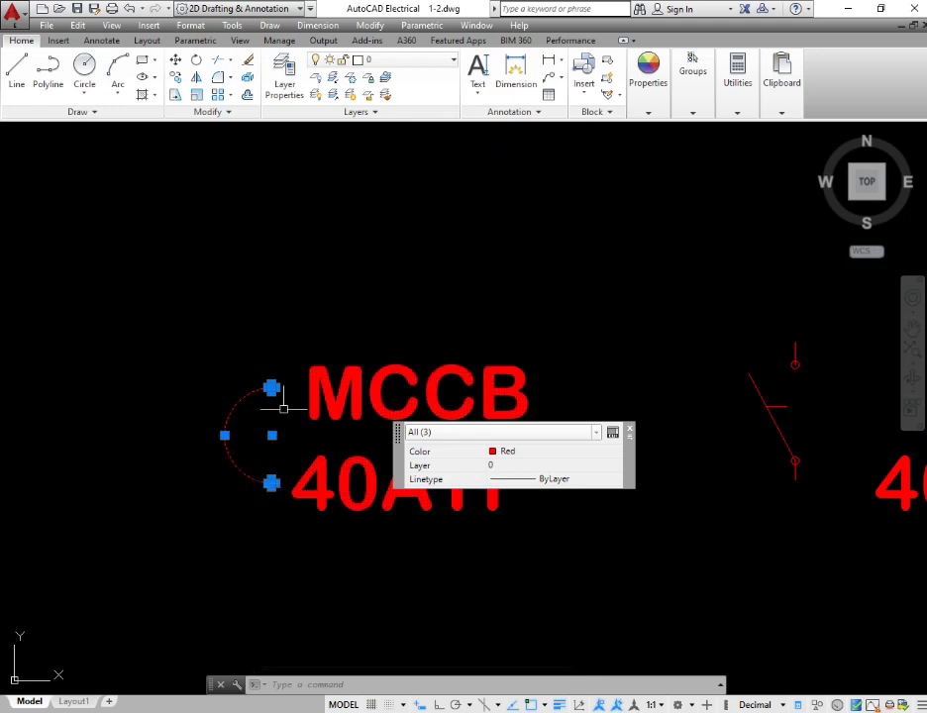
{"action": "scroll", "coordinate": [151, 486], "scroll_direction": "down", "scroll_amount": 4}
{"action": "scroll", "coordinate": [226, 485], "scroll_direction": "up", "scroll_amount": 2}
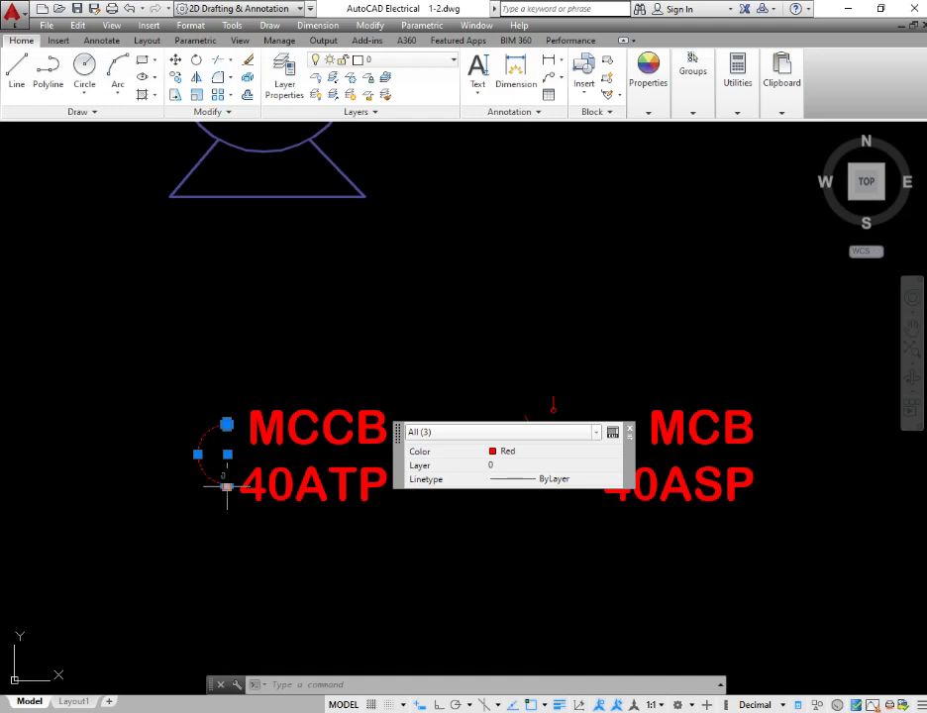
{"action": "key", "text": "Escape"}
Examine the MCB switch symbol by selecting all its parts, clear the selection, and return to the transformer symbol
{"action": "scroll", "coordinate": [563, 434], "scroll_direction": "up", "scroll_amount": 2}
{"action": "scroll", "coordinate": [456, 355], "scroll_direction": "up", "scroll_amount": 1}
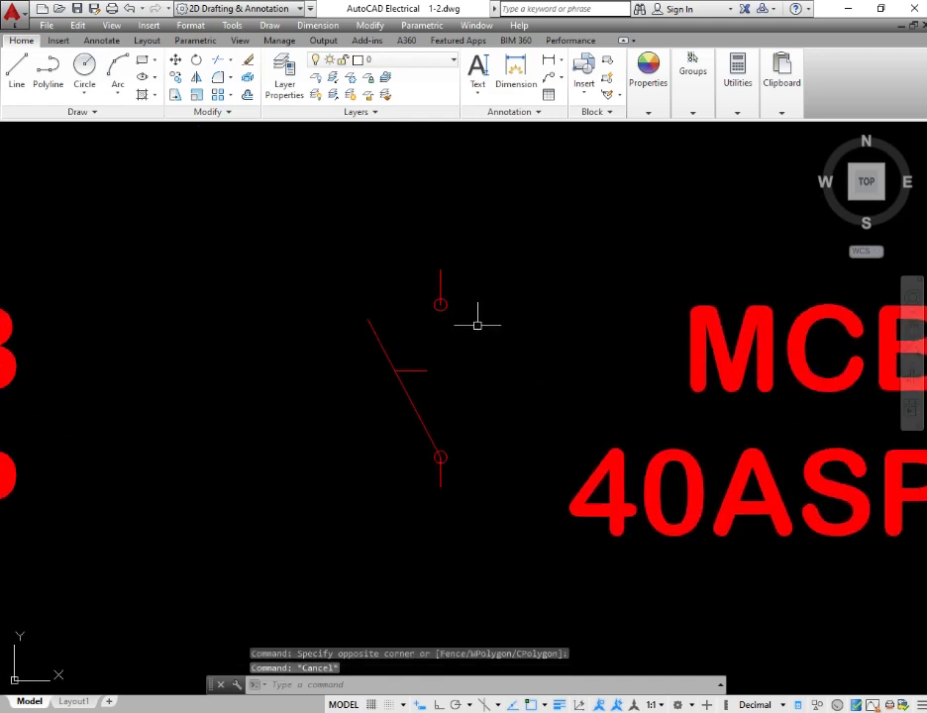
{"action": "left_click", "coordinate": [501, 236]}
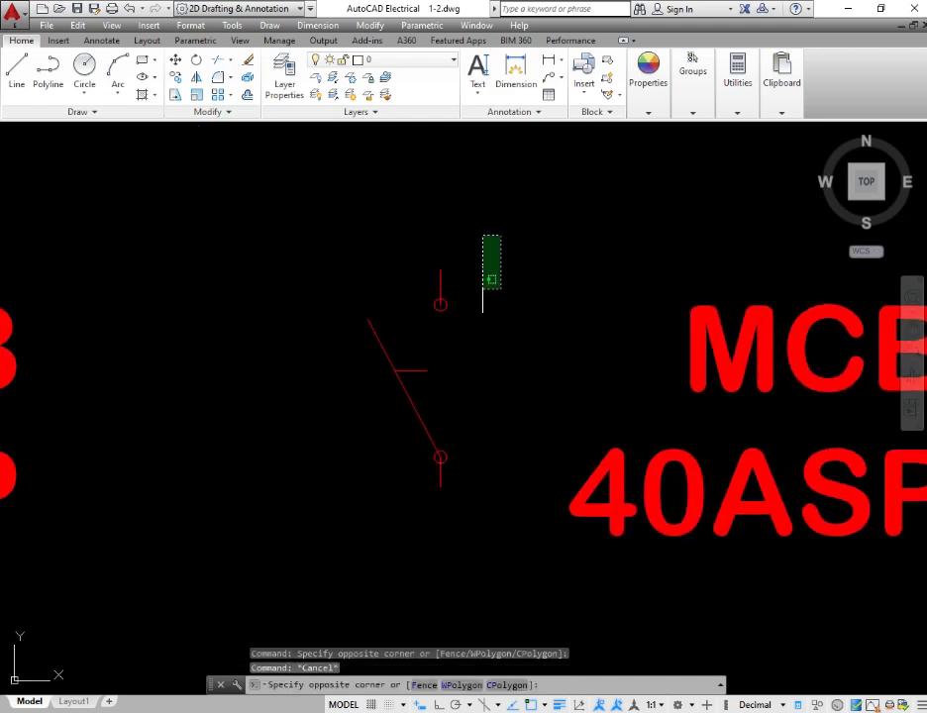
{"action": "left_click", "coordinate": [335, 551]}
{"action": "scroll", "coordinate": [247, 450], "scroll_direction": "down", "scroll_amount": 2}
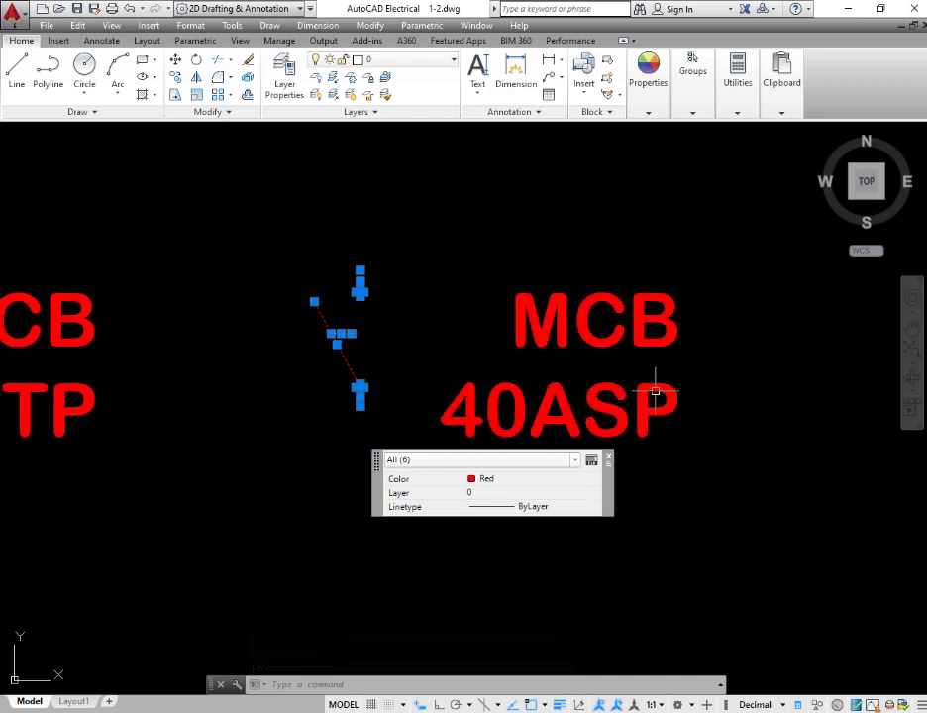
{"action": "middle_click_drag", "start_coordinate": [274, 376], "coordinate": [480, 386]}
{"action": "scroll", "coordinate": [481, 386], "scroll_direction": "down", "scroll_amount": 2}
{"action": "key", "text": "Escape"}
{"action": "scroll", "coordinate": [448, 385], "scroll_direction": "up", "scroll_amount": 2}
{"action": "scroll", "coordinate": [517, 444], "scroll_direction": "down", "scroll_amount": 6}
{"action": "scroll", "coordinate": [491, 256], "scroll_direction": "up", "scroll_amount": 4}
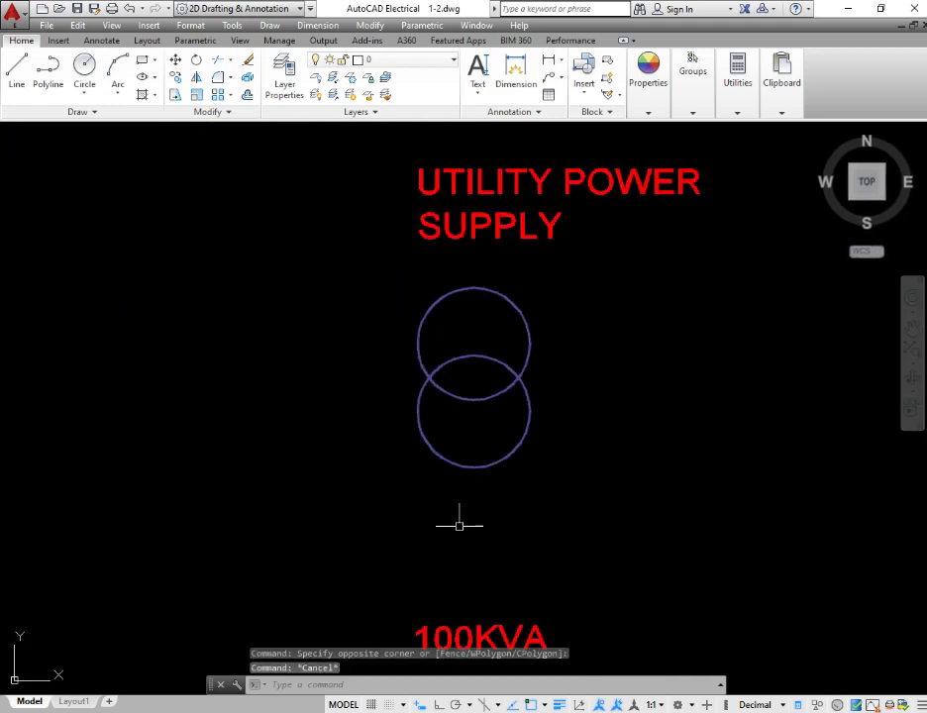
Draw a circle with a radius of about 11 in the empty space to the right of the transformer symbol
{"action": "middle_click_drag", "start_coordinate": [657, 389], "coordinate": [203, 393]}
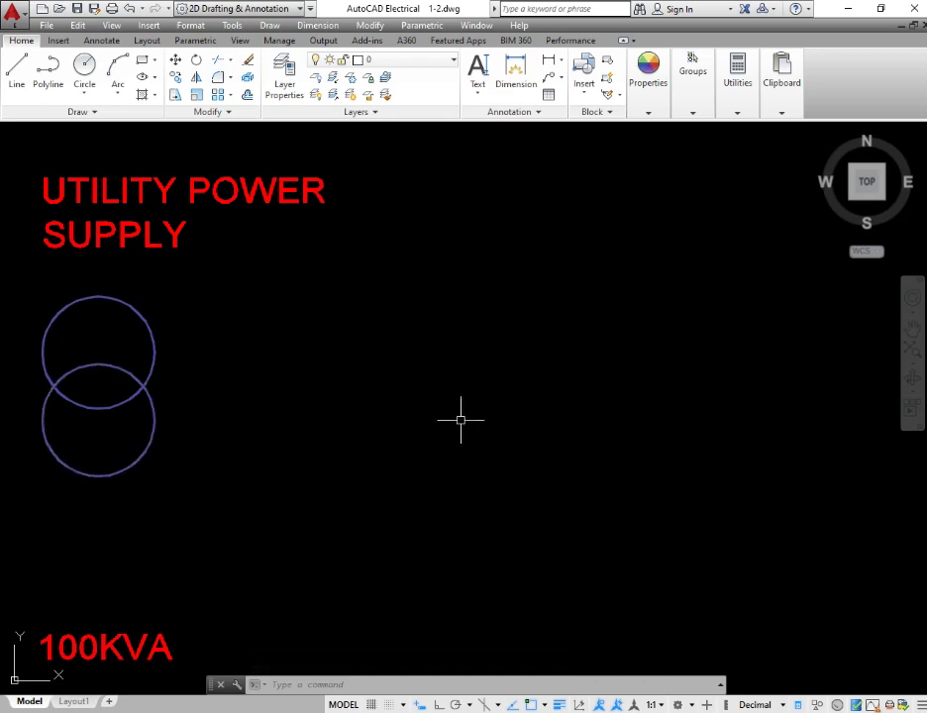
{"action": "type", "text": "c"}
{"action": "key", "text": "Return"}
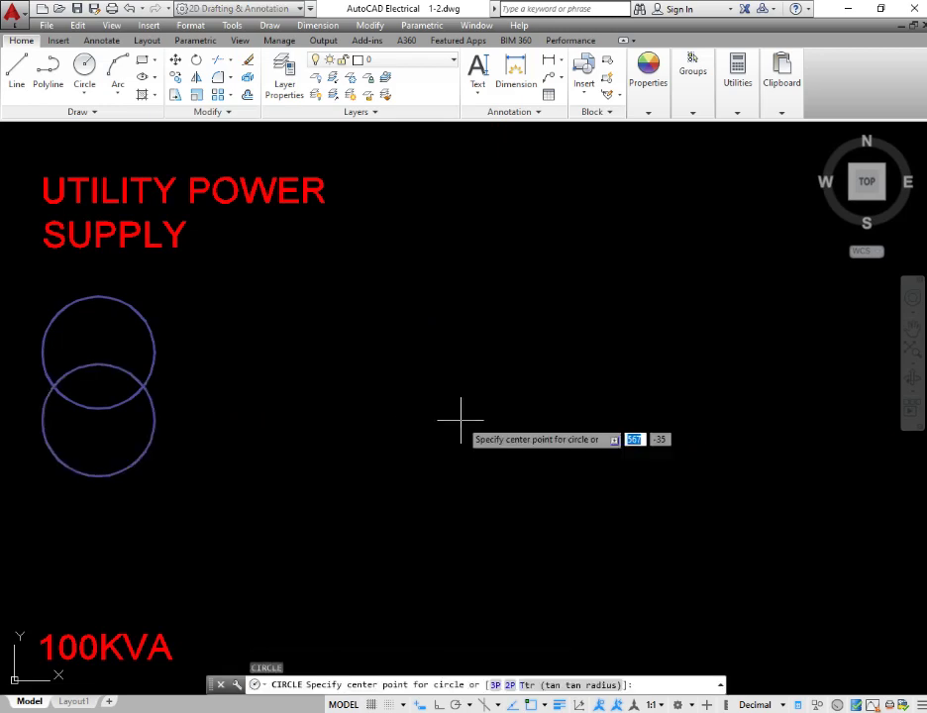
{"action": "left_click", "coordinate": [541, 335]}
{"action": "left_click", "coordinate": [543, 382]}
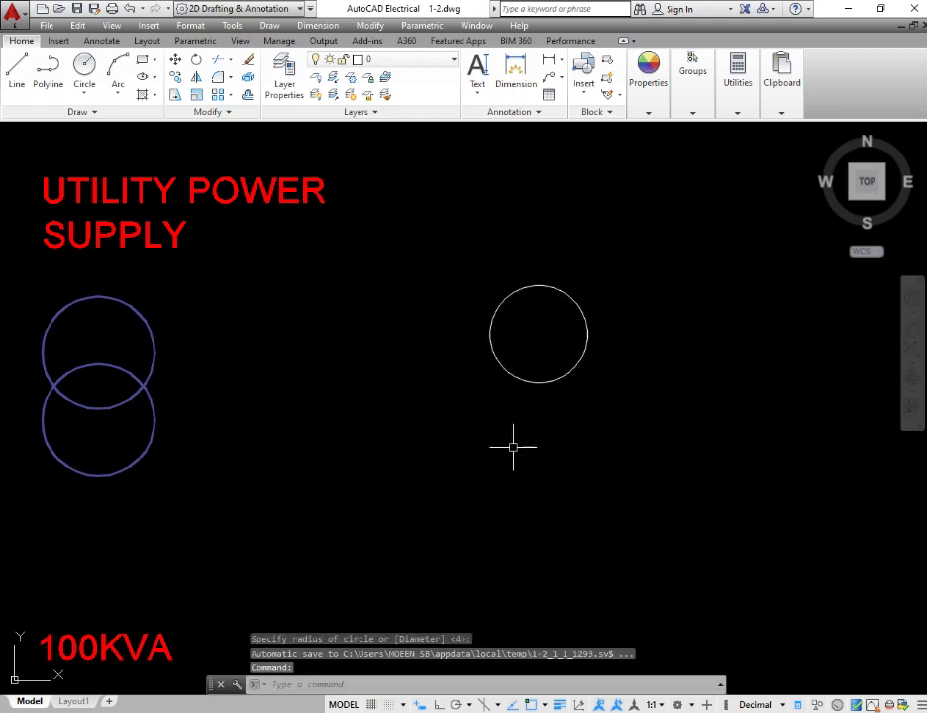
Copy the circle straight down with ortho on, from its center to its bottom quadrant, so the two circles overlap
{"action": "left_click", "coordinate": [548, 358]}
{"action": "left_click", "coordinate": [502, 448]}
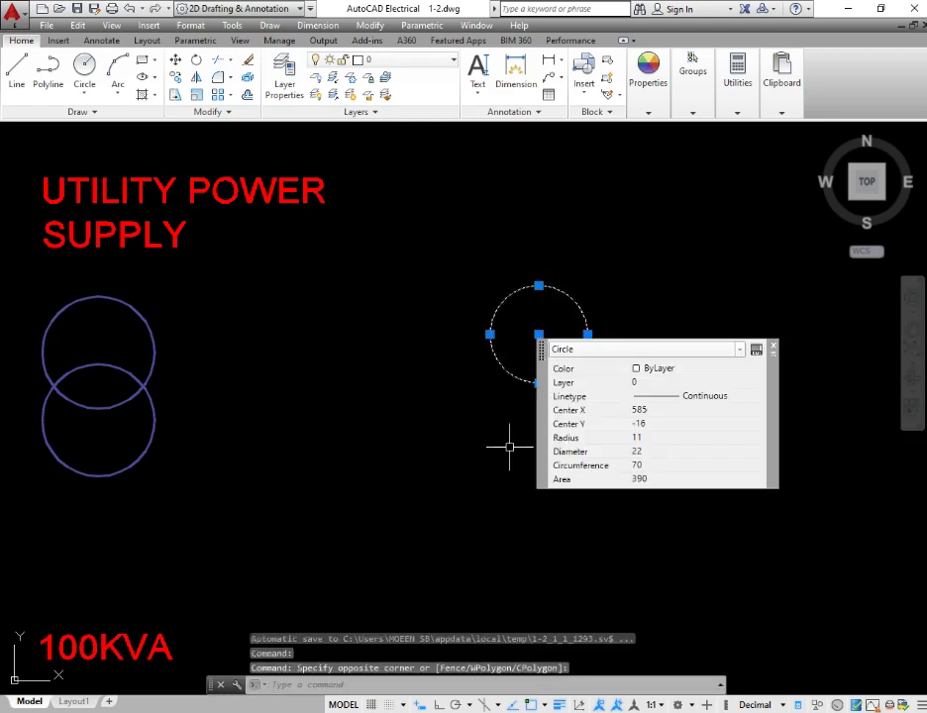
{"action": "type", "text": "cp"}
{"action": "key", "text": "Return"}
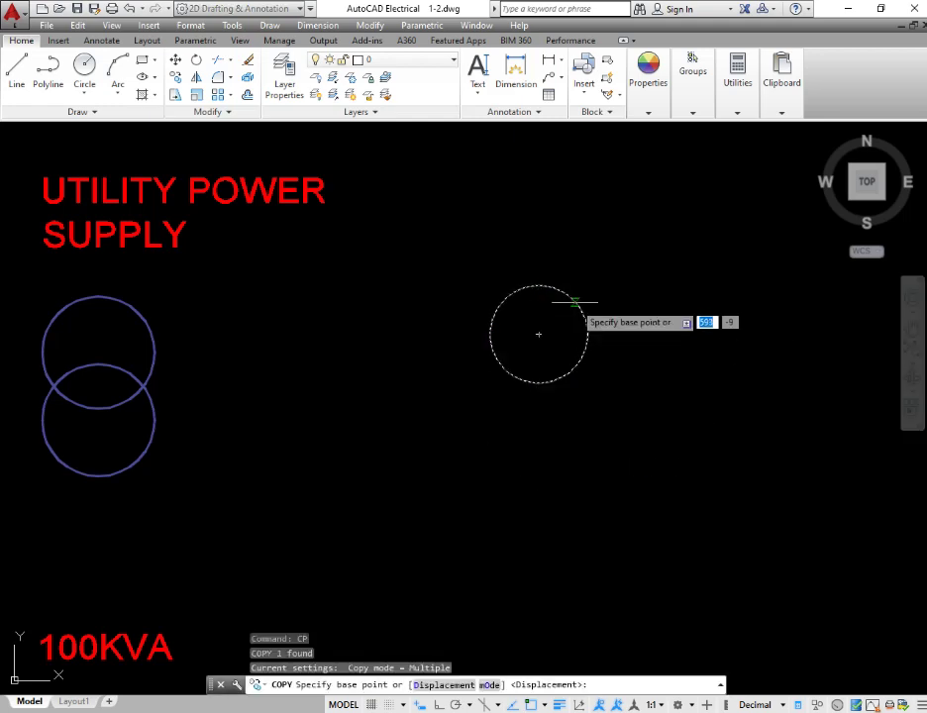
{"action": "left_click", "coordinate": [539, 334]}
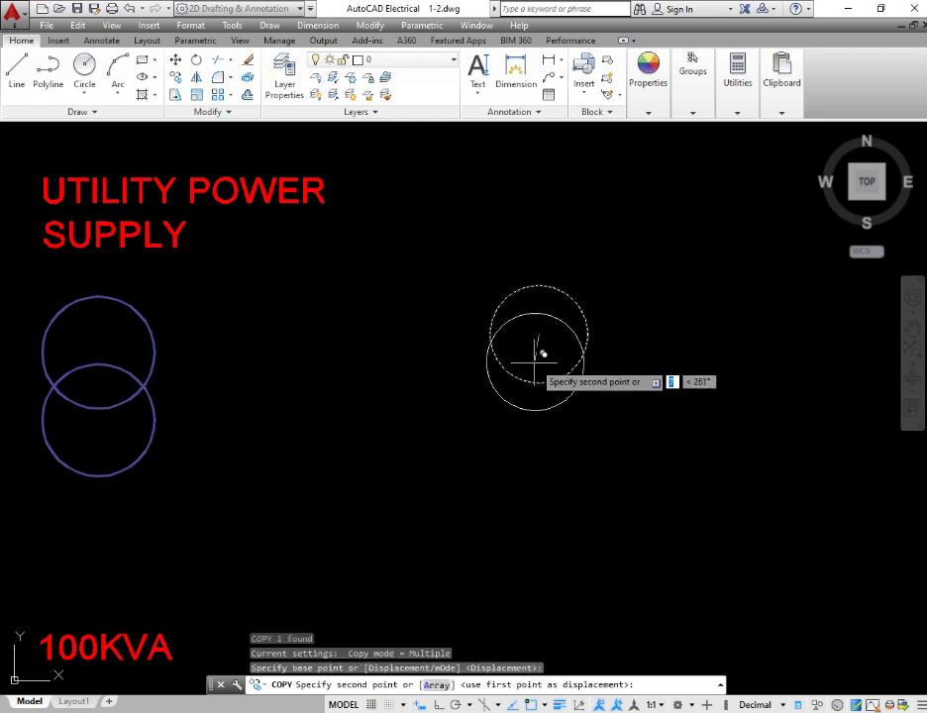
{"action": "key", "text": "F8"}
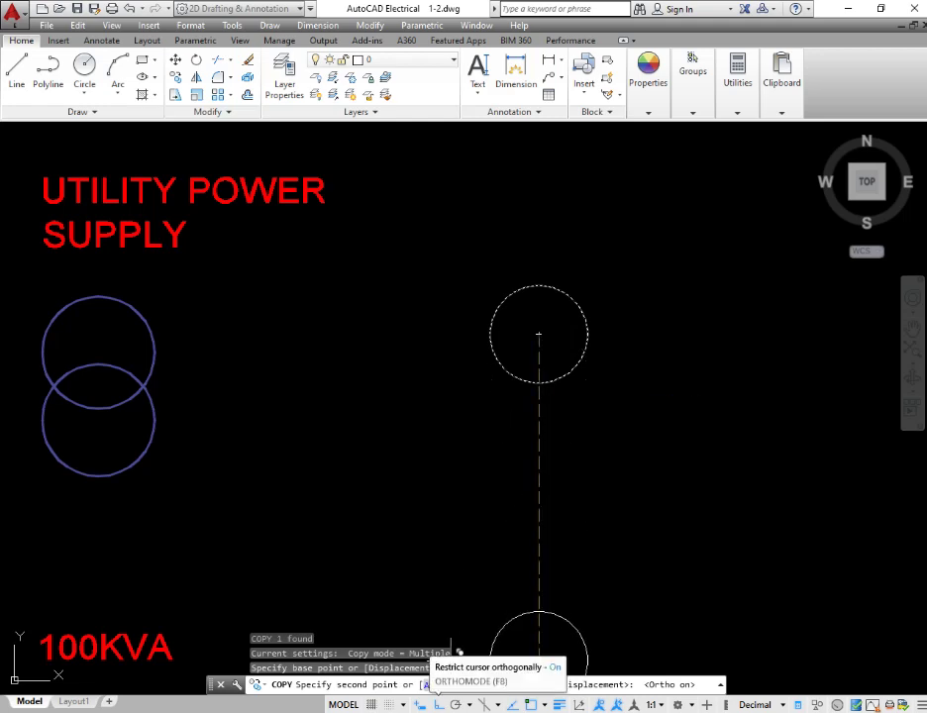
{"action": "key", "text": "F8"}
{"action": "key", "text": "F8"}
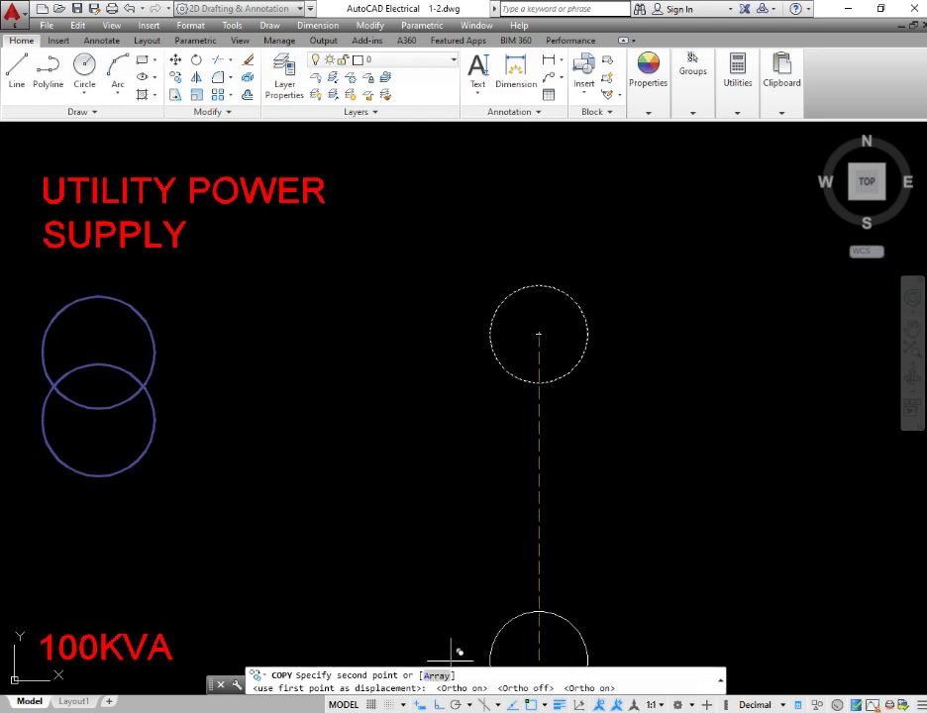
{"action": "left_click", "coordinate": [539, 382]}
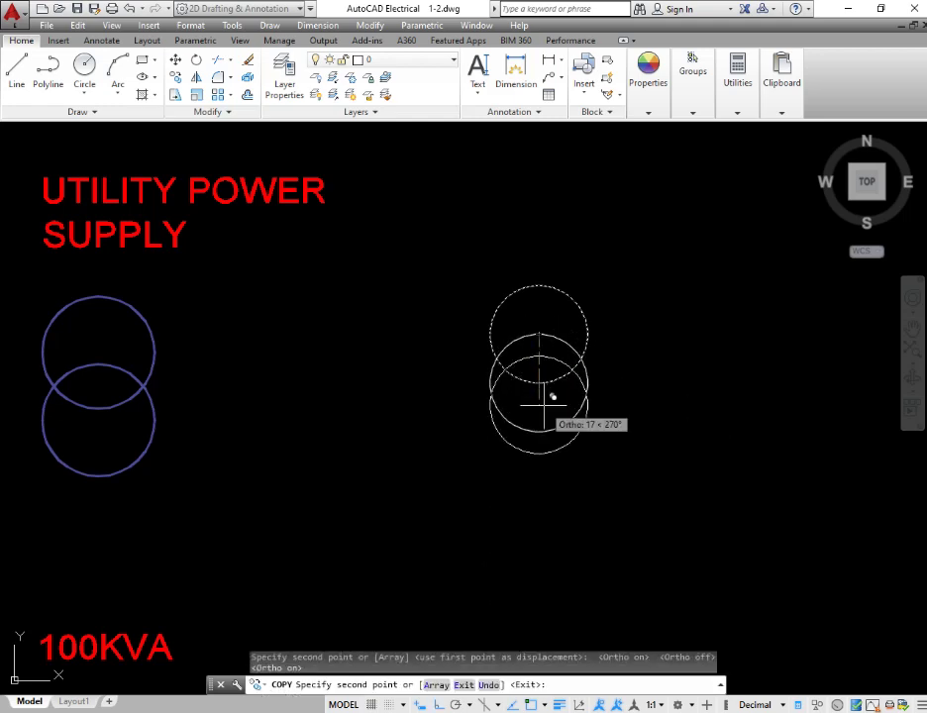
{"action": "key", "text": "Escape"}
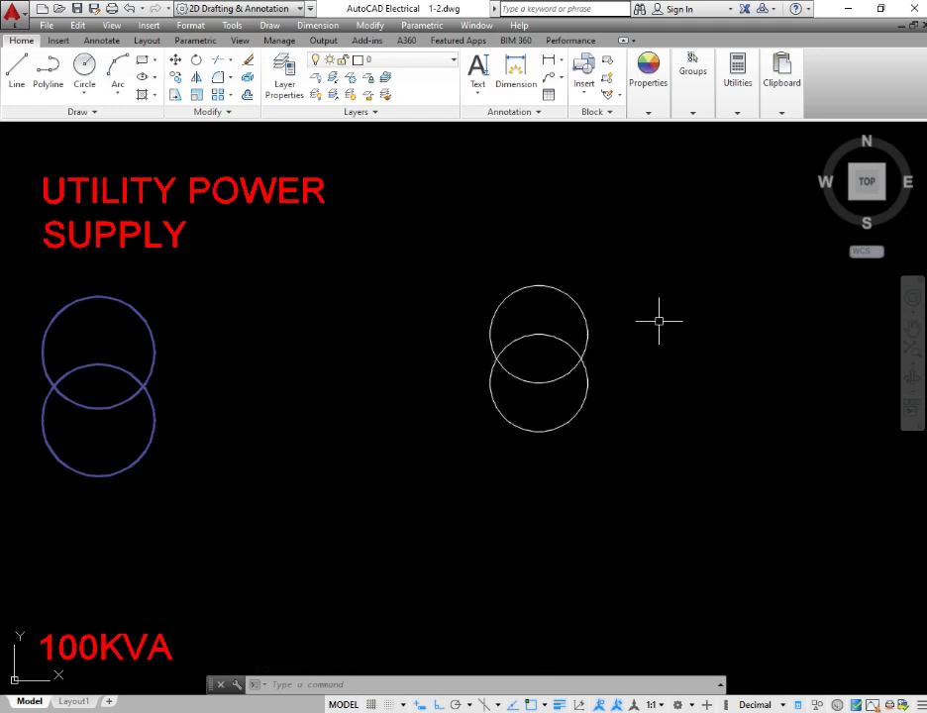
Define a block named TFO from the two overlapping white circles
{"action": "key", "text": "Return"}
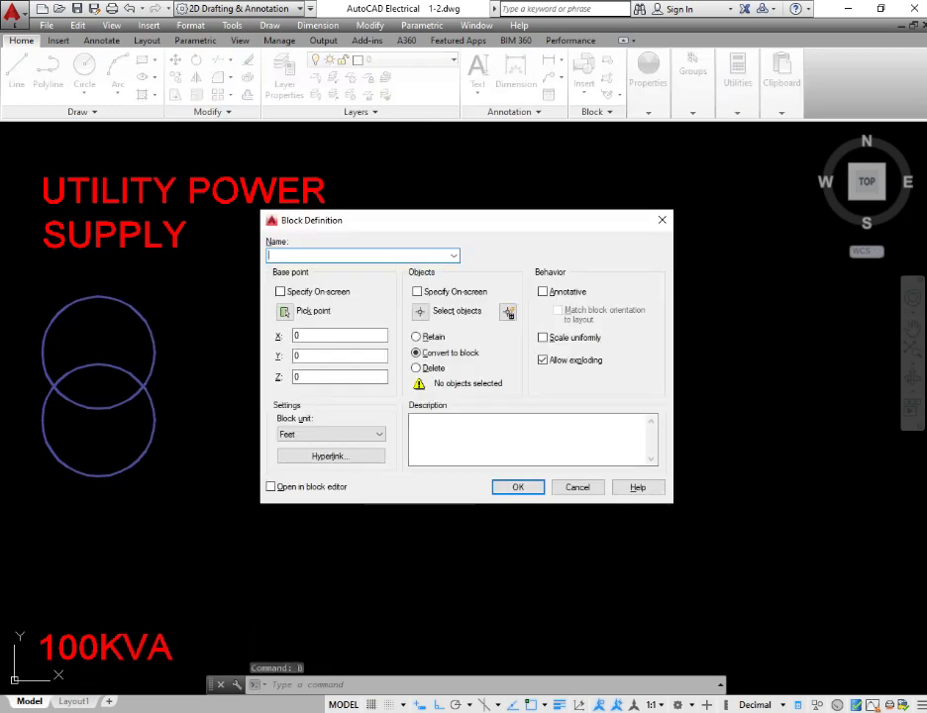
{"action": "type", "text": "TFO"}
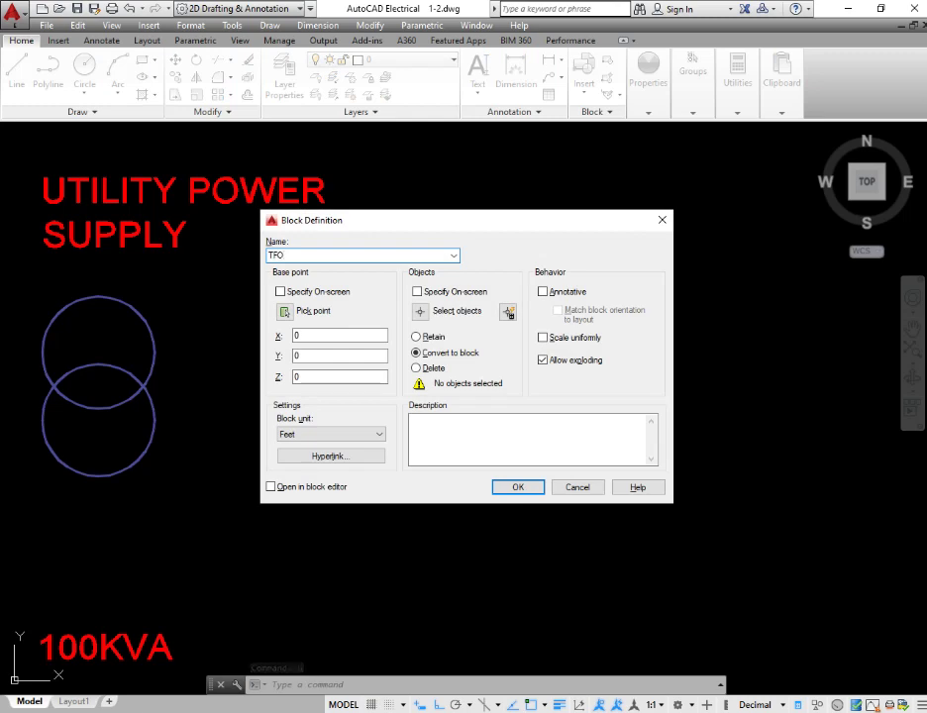
{"action": "key", "text": "Return"}
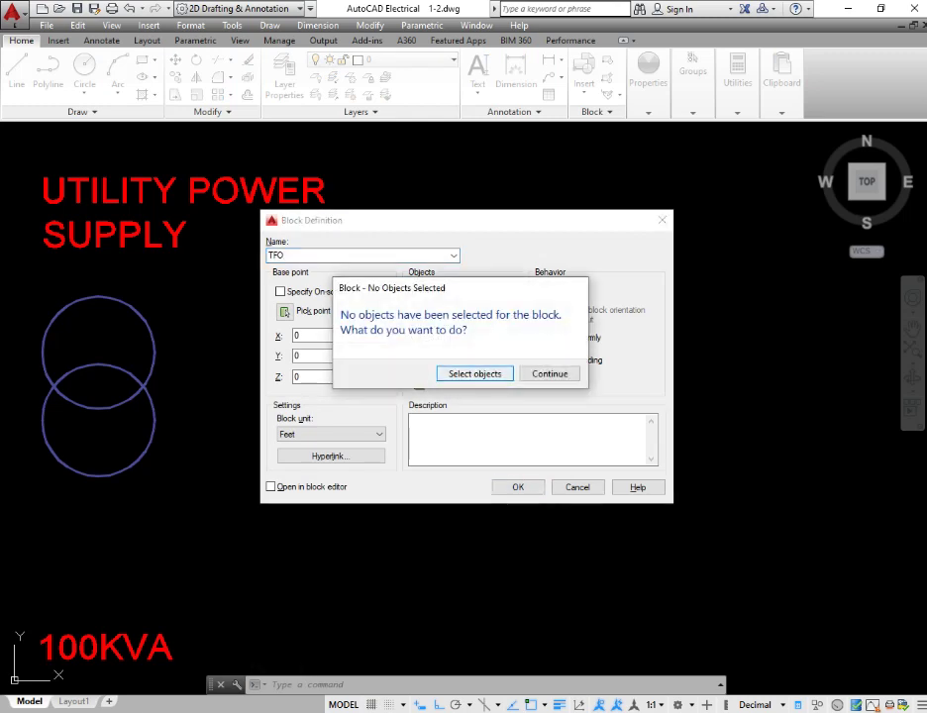
{"action": "left_click", "coordinate": [481, 372]}
{"action": "left_click", "coordinate": [563, 318]}
{"action": "left_click", "coordinate": [528, 394]}
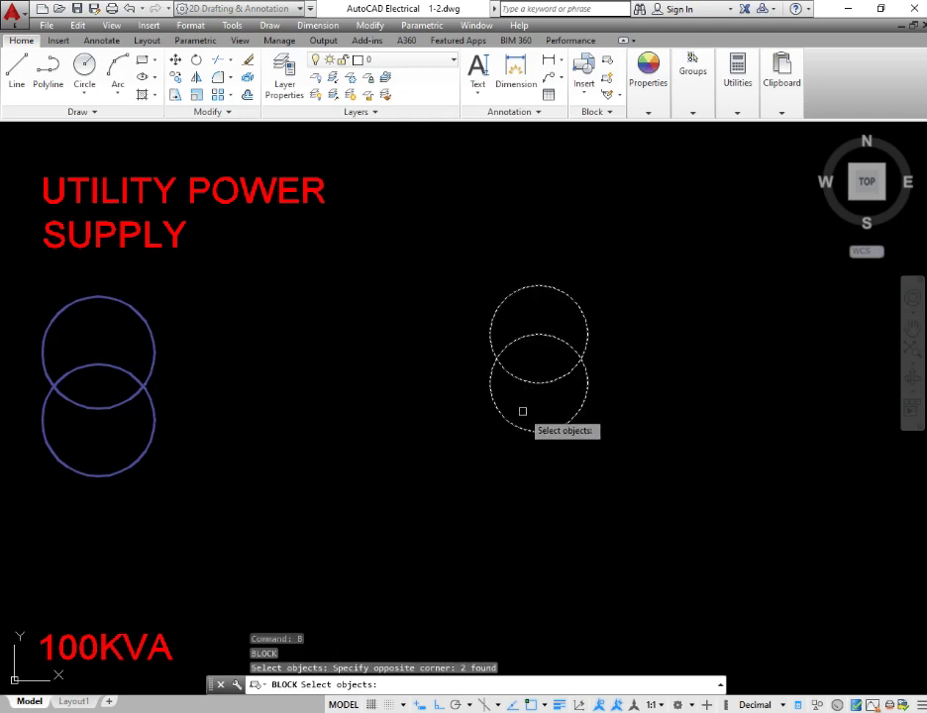
{"action": "key", "text": "Return"}
{"action": "left_click", "coordinate": [526, 485]}
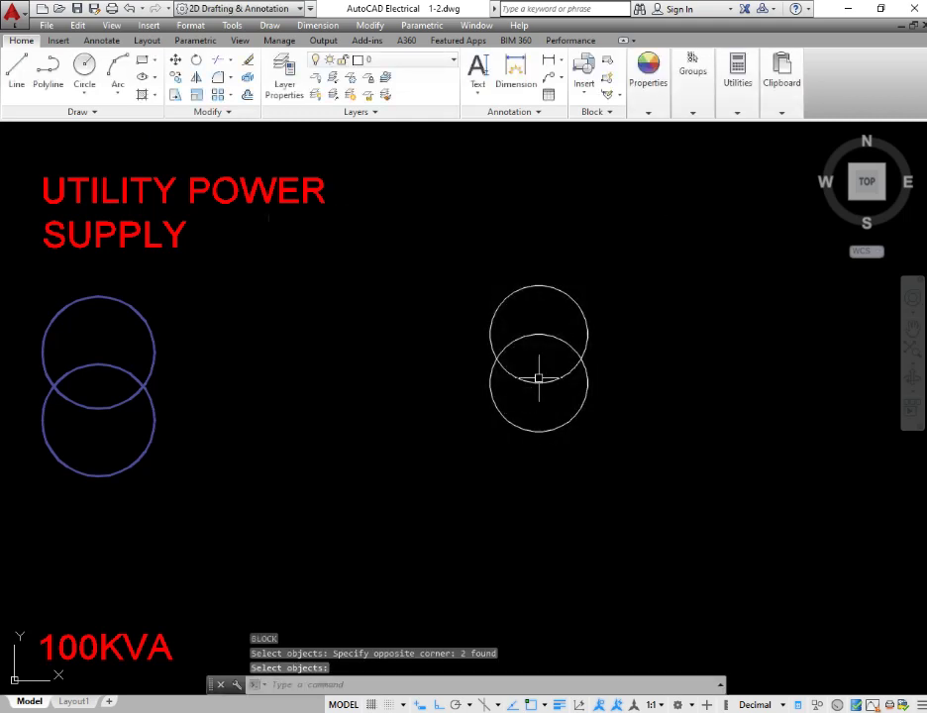
Check whether the two white circles select together as one block, leaving nothing selected
{"action": "left_click", "coordinate": [534, 383]}
{"action": "key", "text": "Escape"}
{"action": "left_click", "coordinate": [563, 315]}
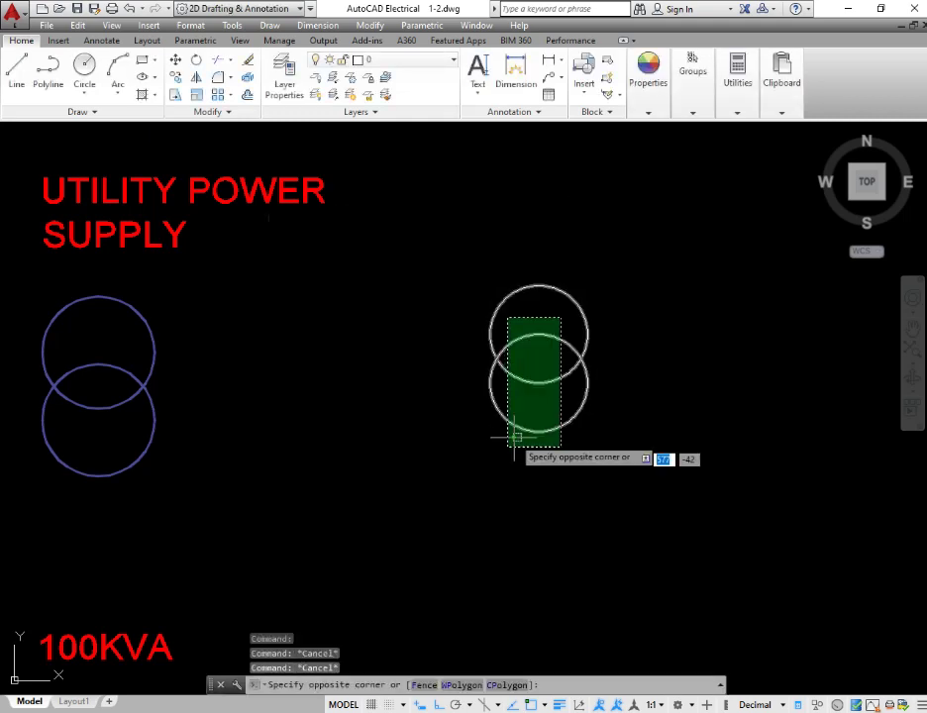
{"action": "key", "text": "Escape"}
{"action": "left_click", "coordinate": [555, 304]}
{"action": "key", "text": "Escape"}
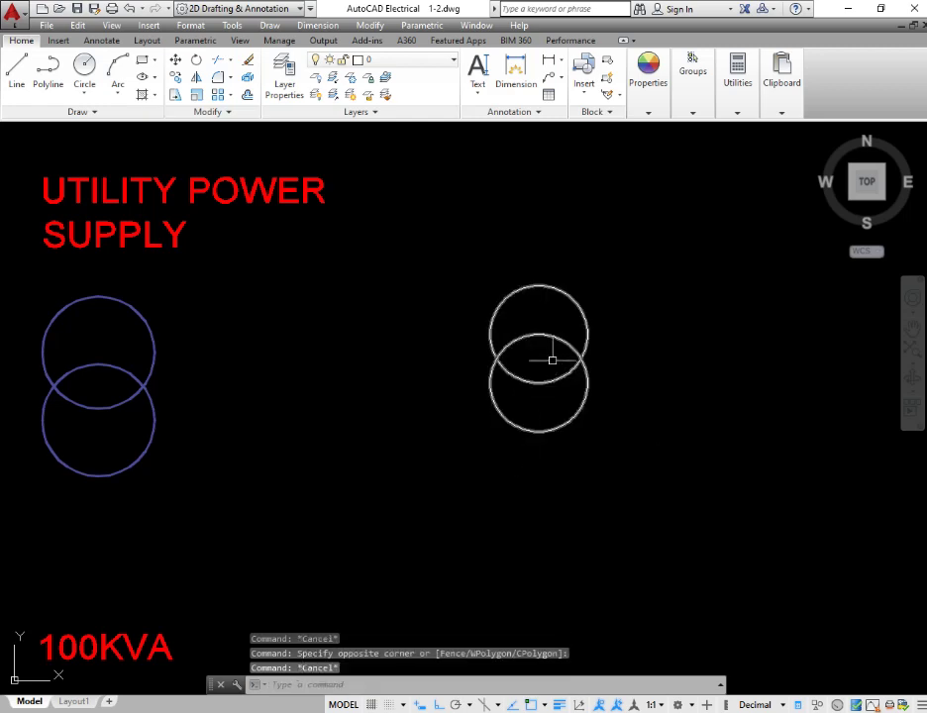
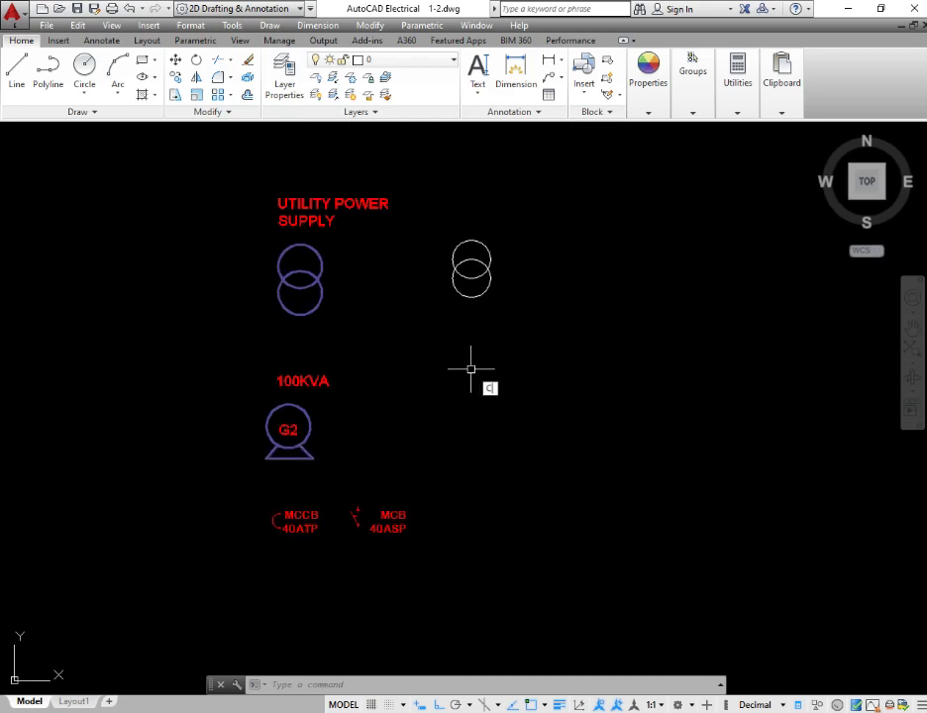
Draw a circle with a radius of about 11 directly below the TFO block, to the right of the generator symbol
{"action": "key", "text": "Return"}
{"action": "scroll", "coordinate": [471, 381], "scroll_direction": "up", "scroll_amount": 2}
{"action": "left_click", "coordinate": [469, 392]}
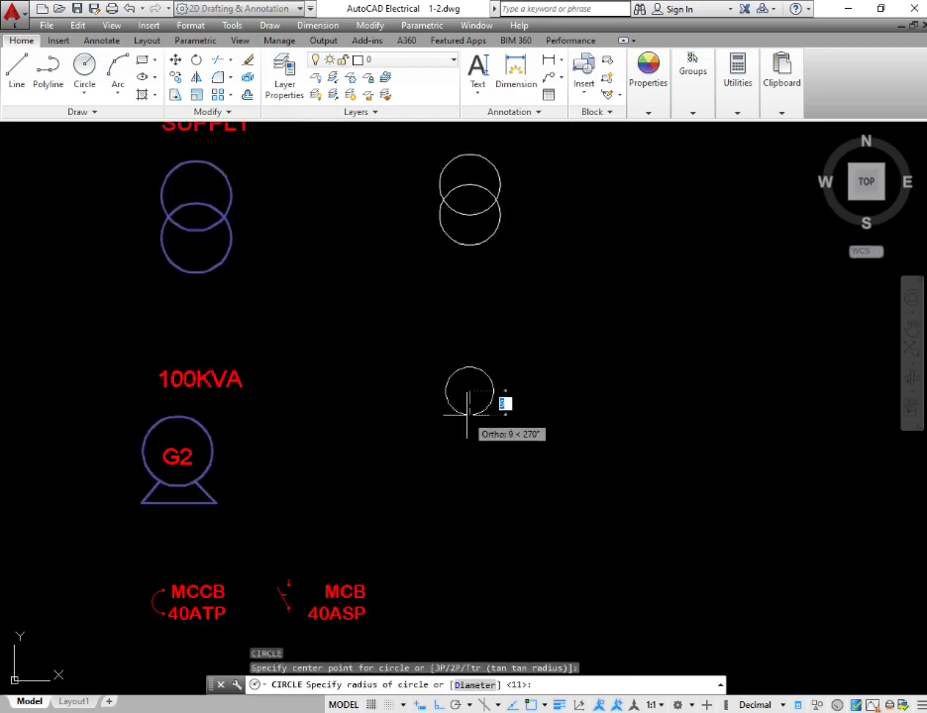
{"action": "key", "text": "Return"}
{"action": "key", "text": "Escape"}
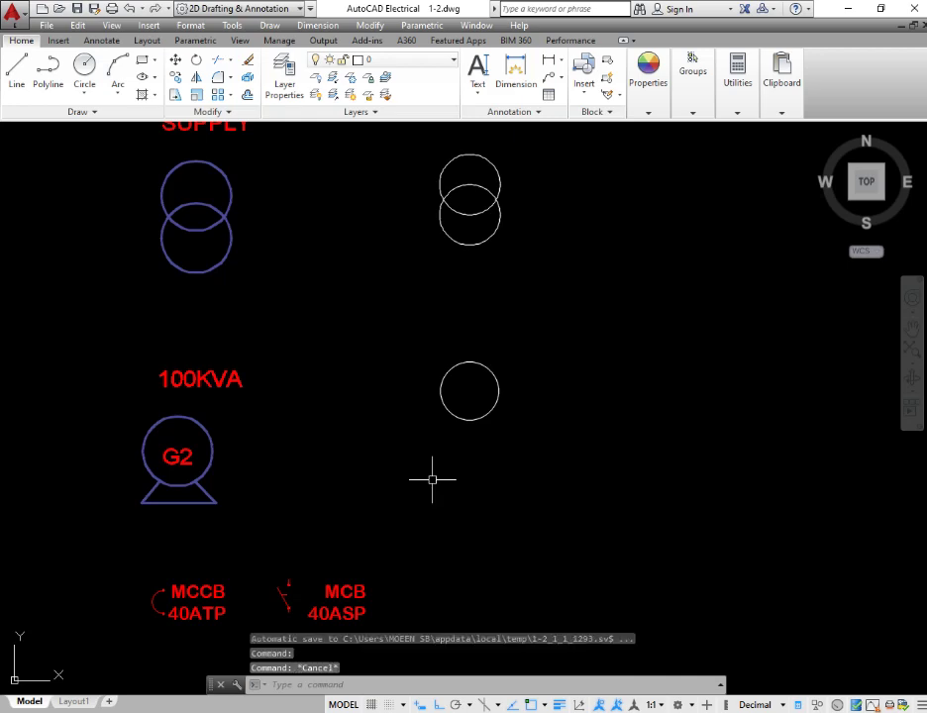
Draw a horizontal base line about 43 long just below the new circle, extending past it on both sides
{"action": "type", "text": "l"}
{"action": "key", "text": "Return"}
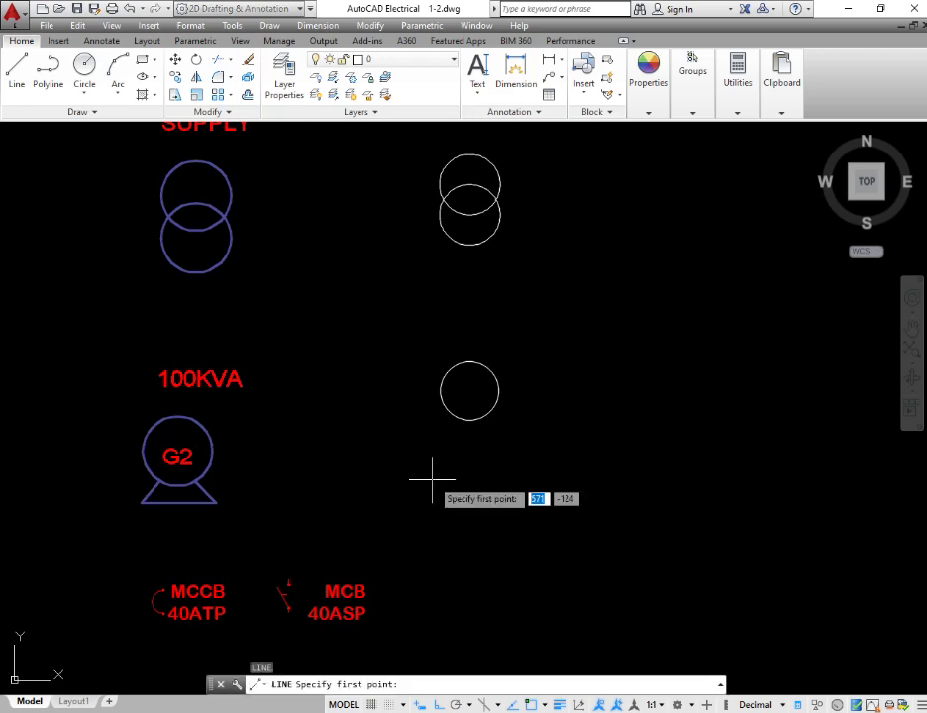
{"action": "scroll", "coordinate": [459, 457], "scroll_direction": "up", "scroll_amount": 3}
{"action": "left_click", "coordinate": [337, 417]}
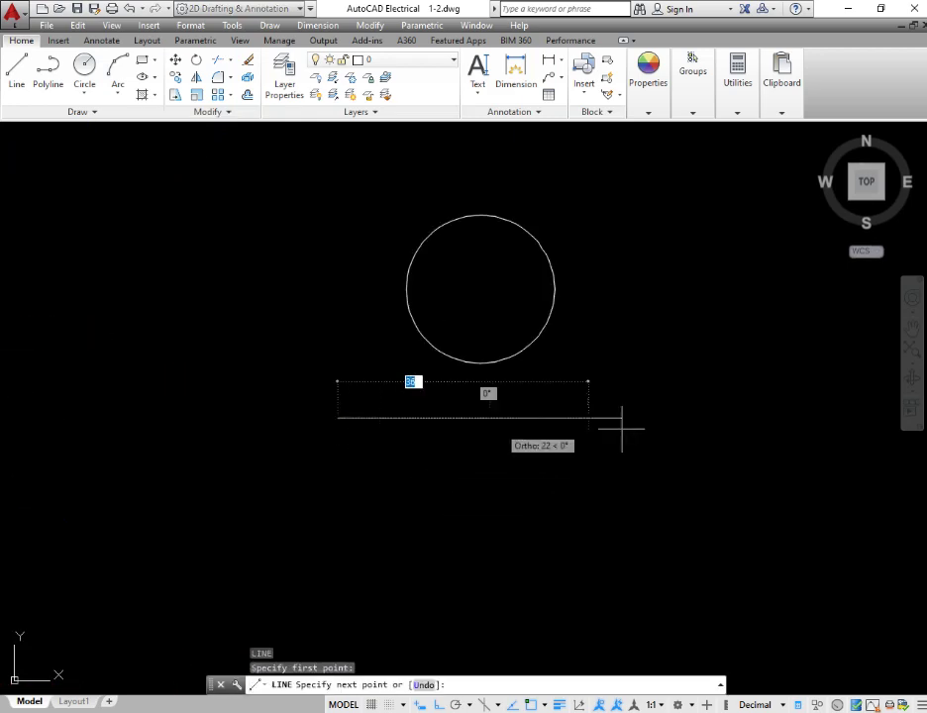
{"action": "left_click", "coordinate": [638, 422]}
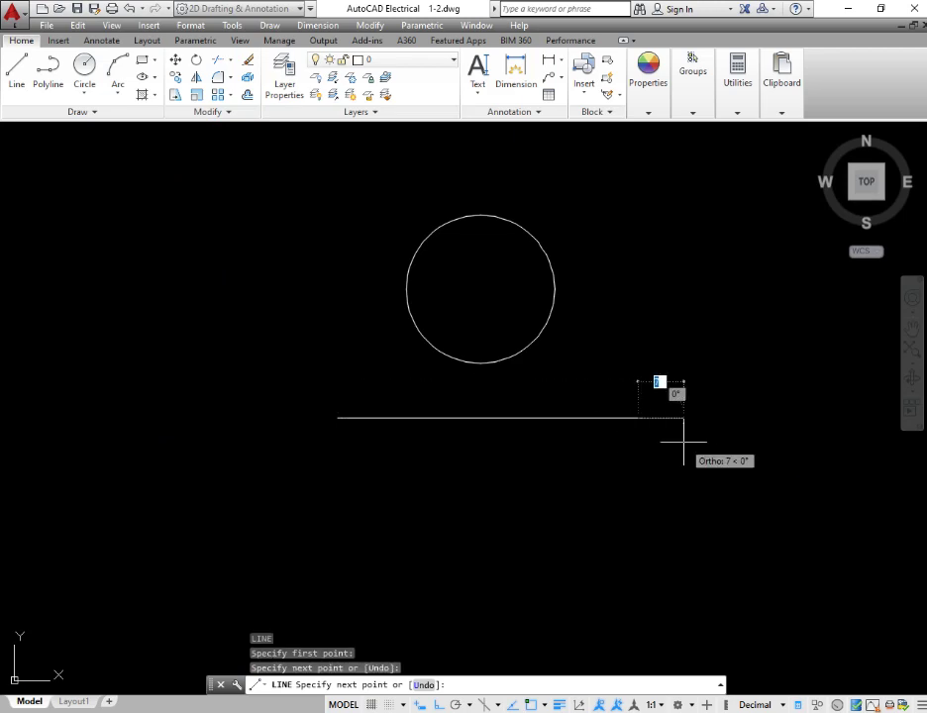
{"action": "key", "text": "Escape"}
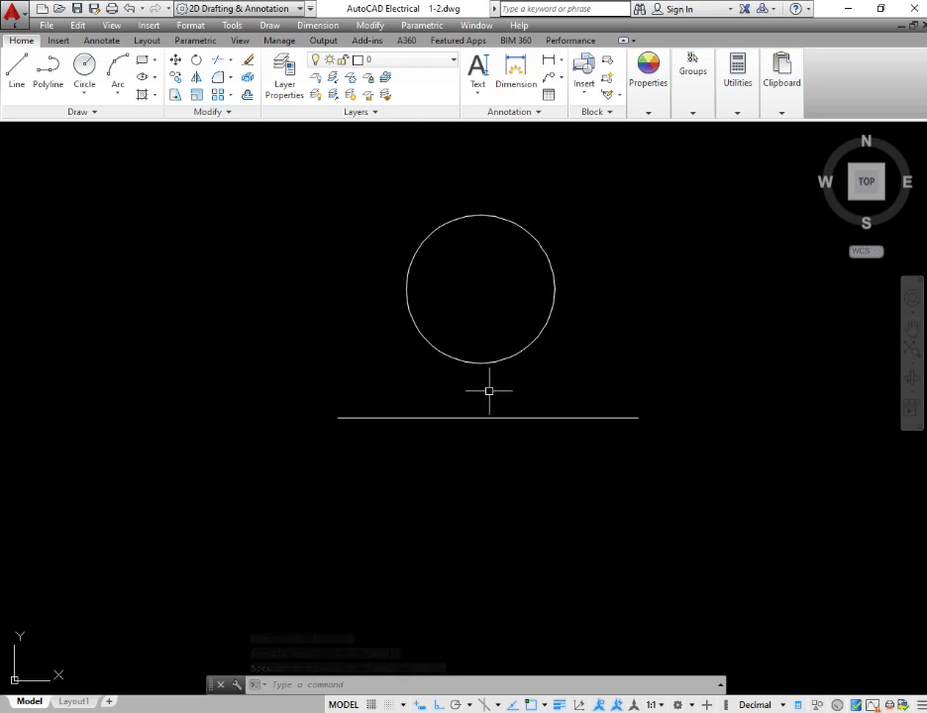
Draw a vertical helper line from the circle's center straight down past the horizontal base line
{"action": "key", "text": "Return"}
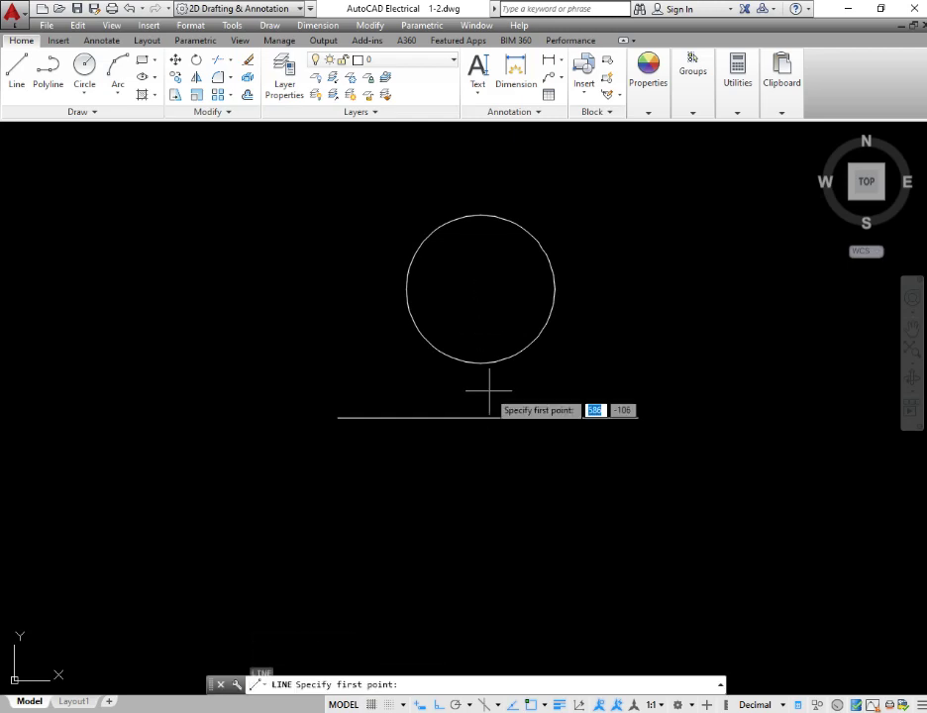
{"action": "scroll", "coordinate": [488, 385], "scroll_direction": "up", "scroll_amount": 5}
{"action": "scroll", "coordinate": [488, 386], "scroll_direction": "down", "scroll_amount": 8}
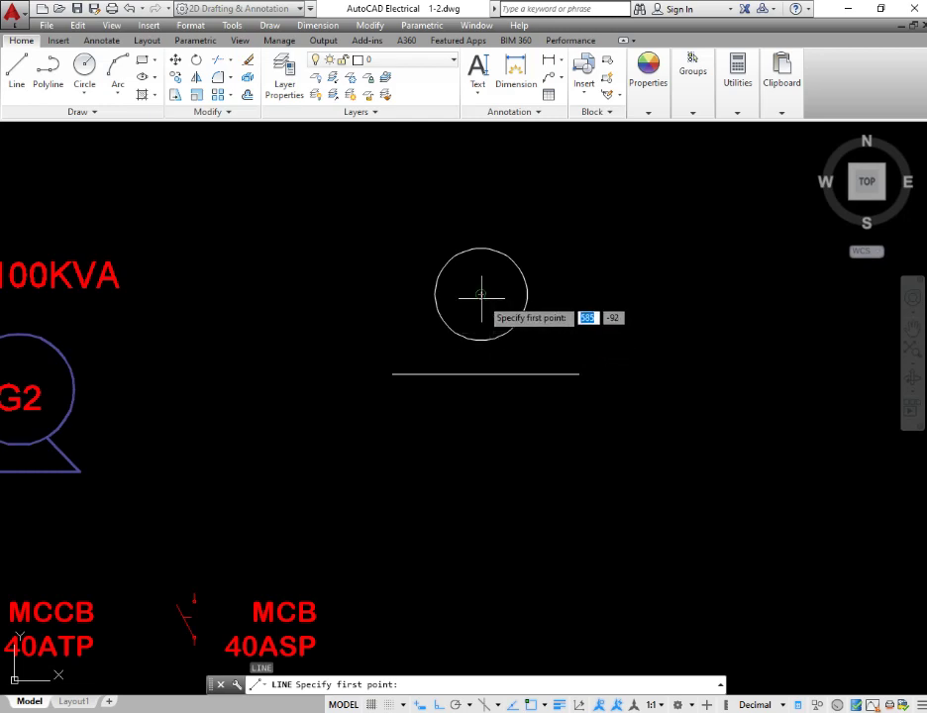
{"action": "left_click", "coordinate": [482, 294]}
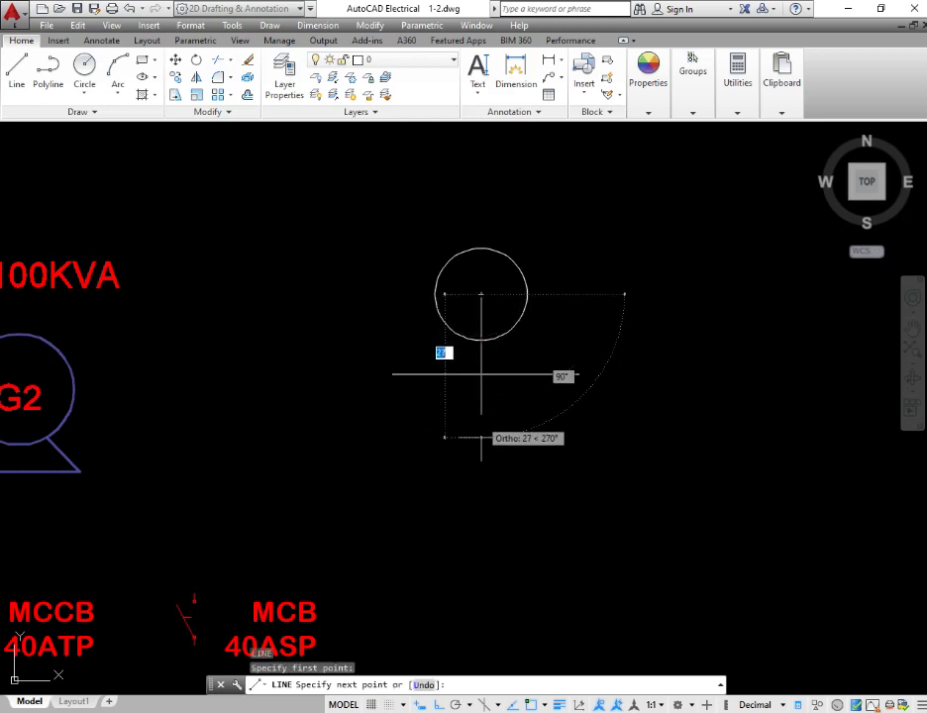
{"action": "left_click", "coordinate": [482, 436]}
{"action": "key", "text": "Escape"}
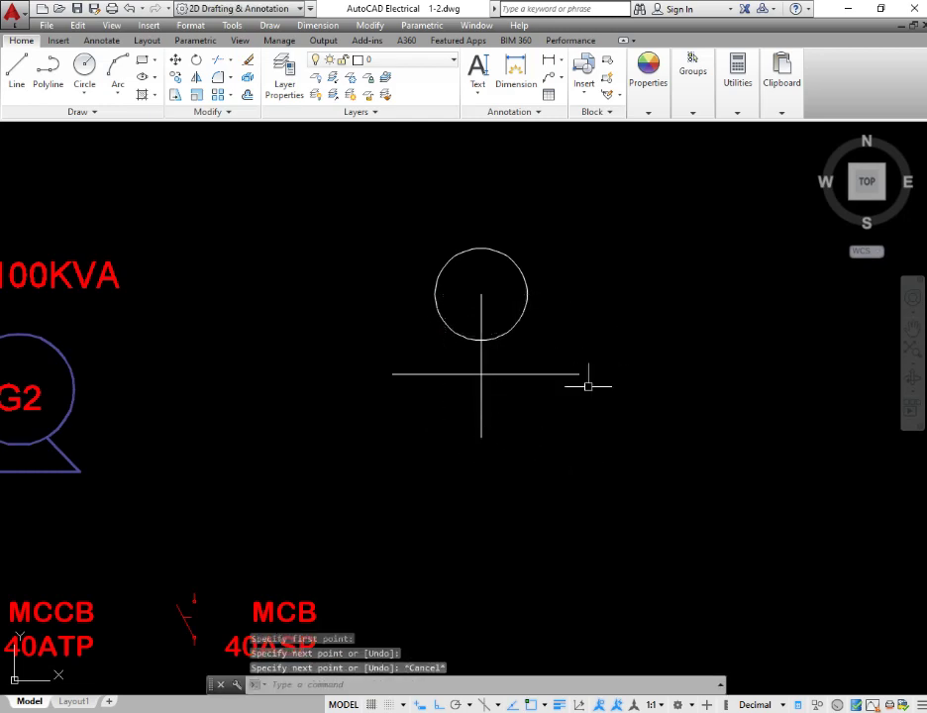
Move the horizontal base line by its midpoint onto the vertical helper line to center it under the circle
{"action": "scroll", "coordinate": [587, 384], "scroll_direction": "up", "scroll_amount": 2}
{"action": "left_click", "coordinate": [546, 351]}
{"action": "left_click", "coordinate": [502, 410]}
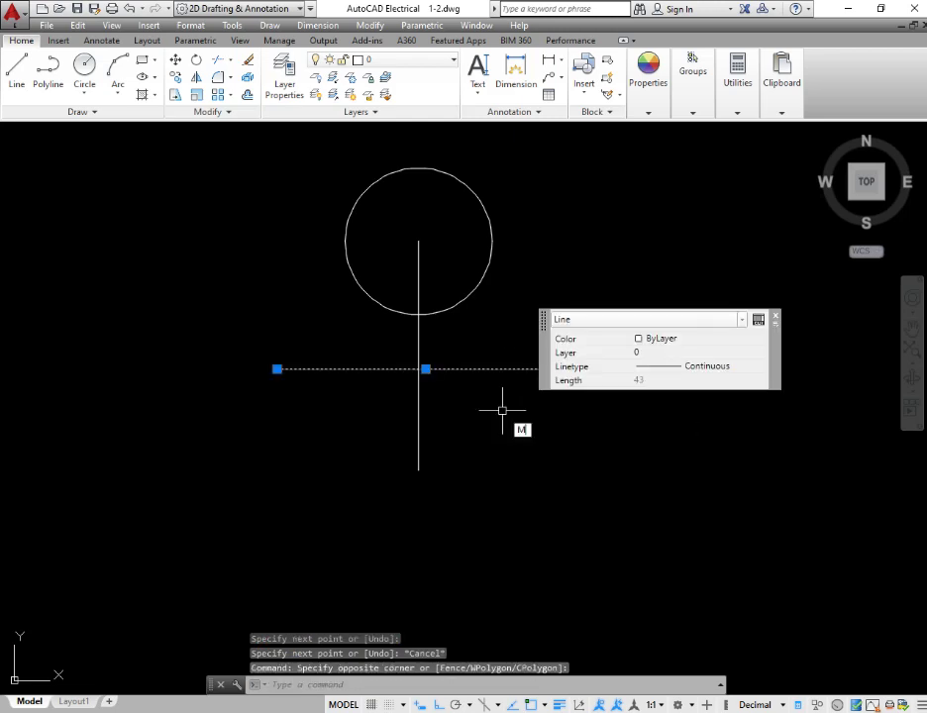
{"action": "key", "text": "Return"}
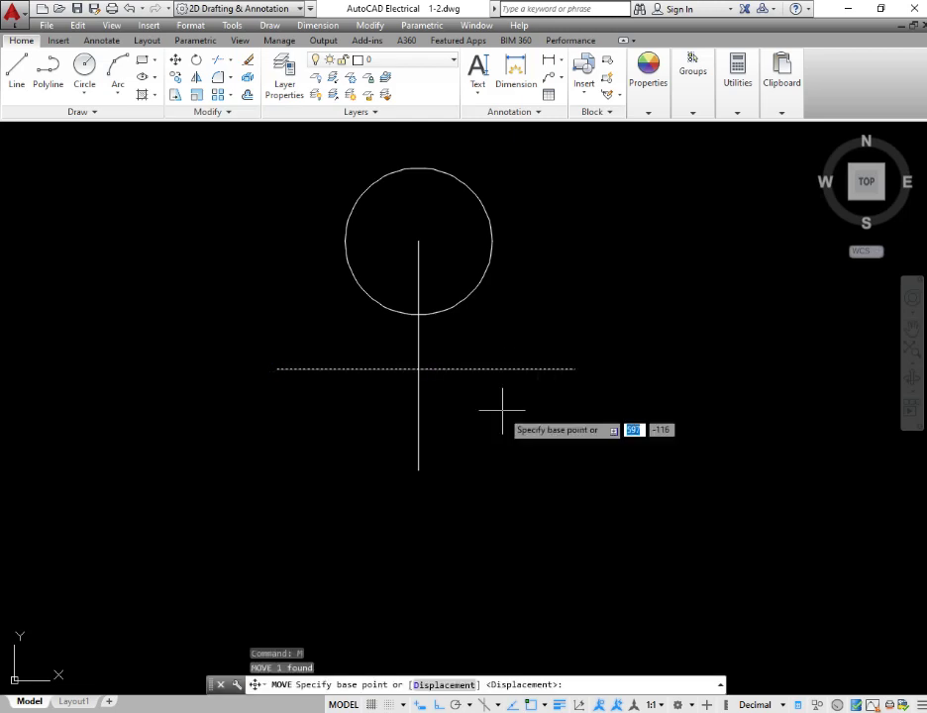
{"action": "left_click", "coordinate": [426, 371]}
{"action": "left_click", "coordinate": [418, 373]}
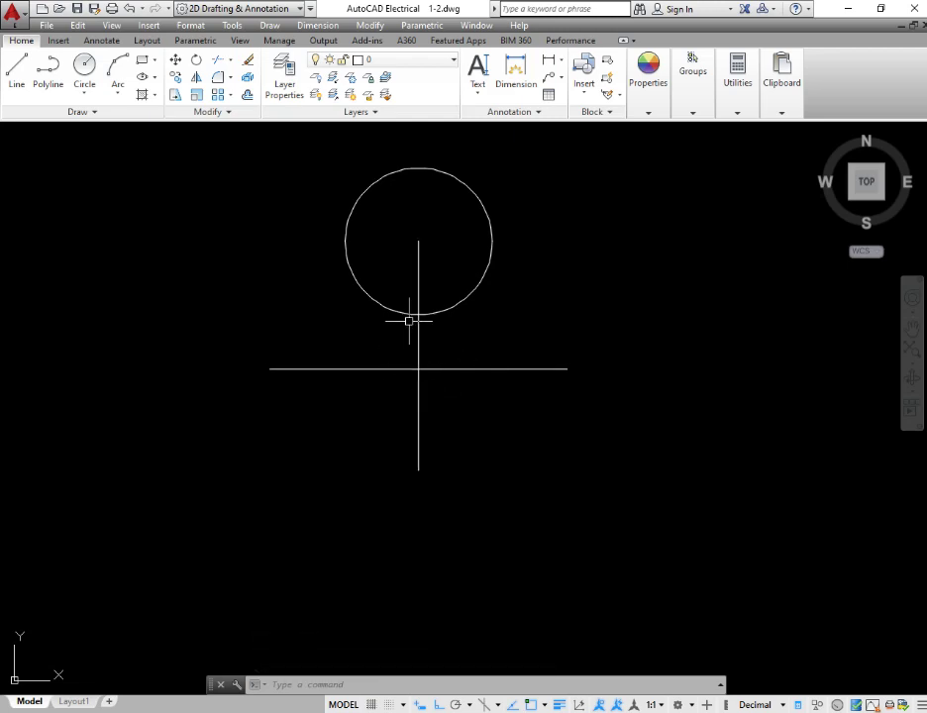
Erase the vertical helper line running down from the circle's center
{"action": "left_click", "coordinate": [437, 343]}
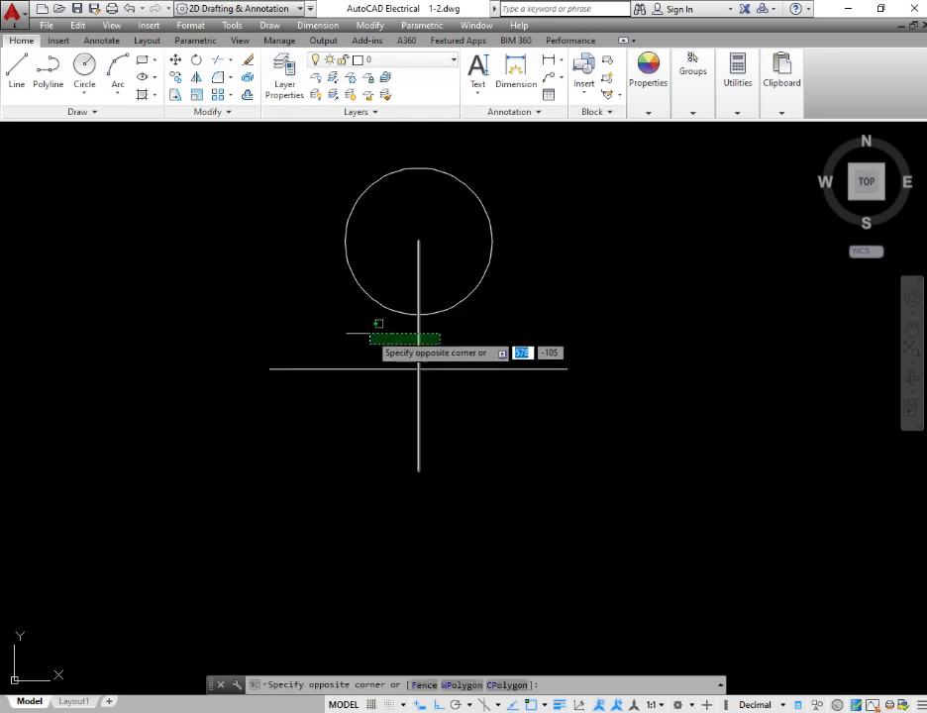
{"action": "left_click", "coordinate": [369, 333]}
{"action": "key", "text": "Delete"}
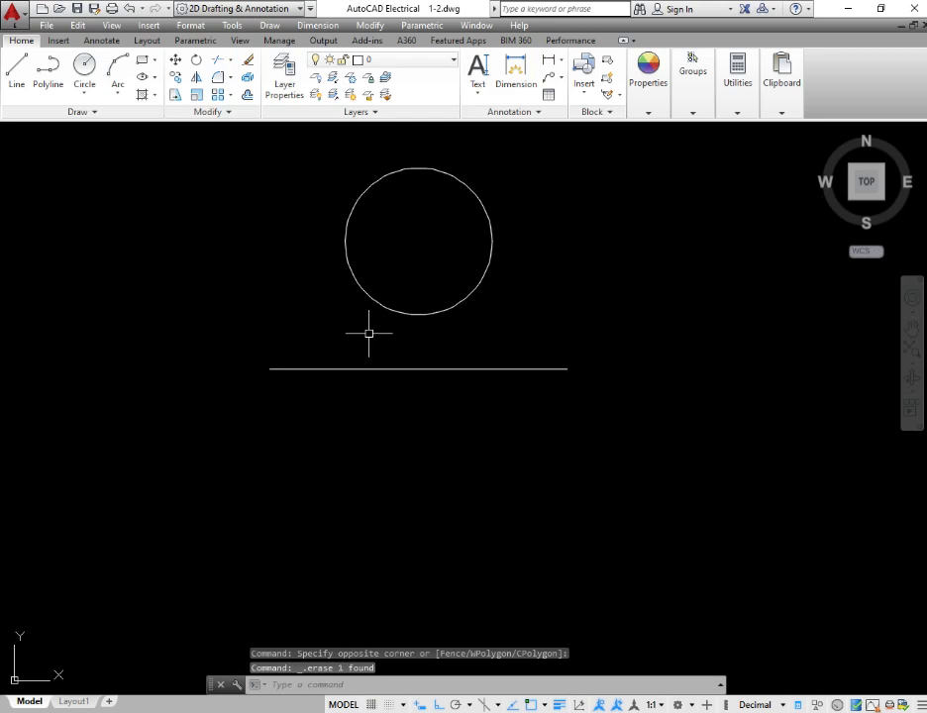
Draw a slanted line about 18 long from the circle's lower-left edge to the left end of the base line
{"action": "type", "text": "L"}
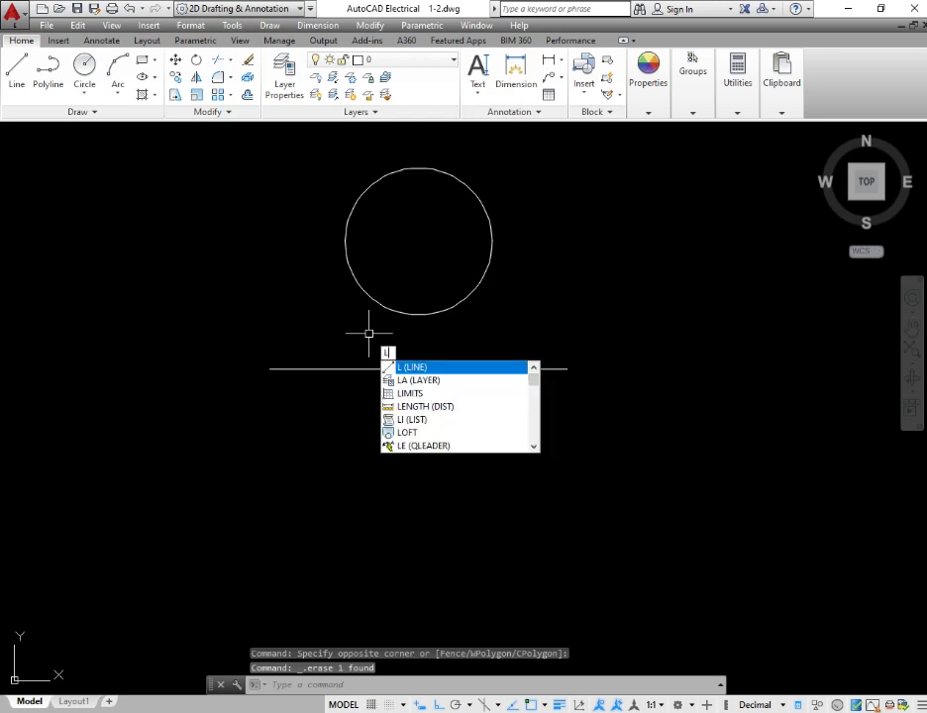
{"action": "key", "text": "Return"}
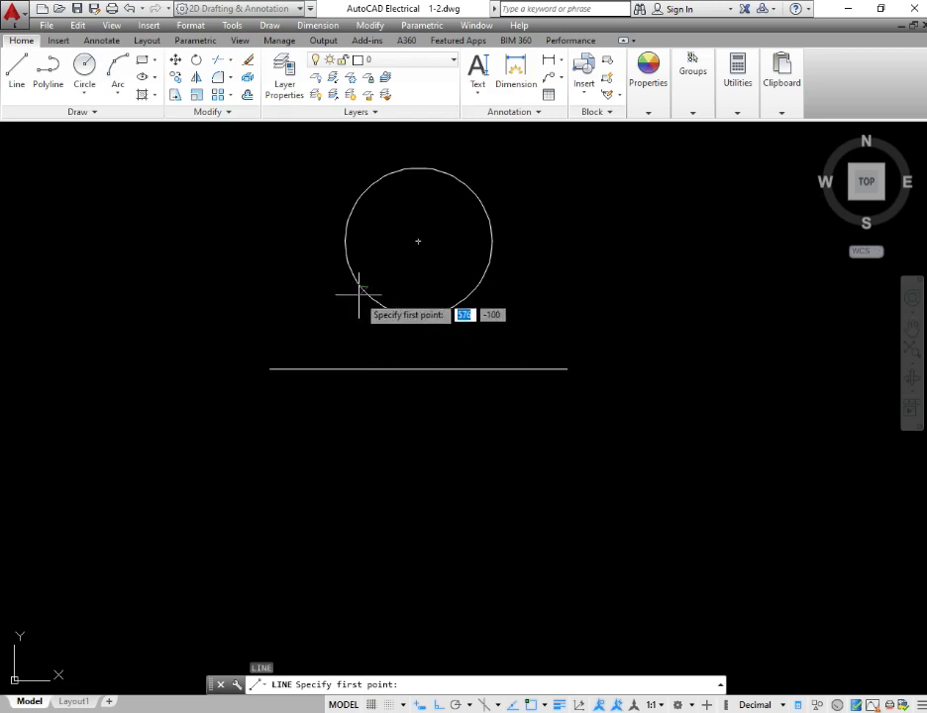
{"action": "left_click", "coordinate": [360, 288]}
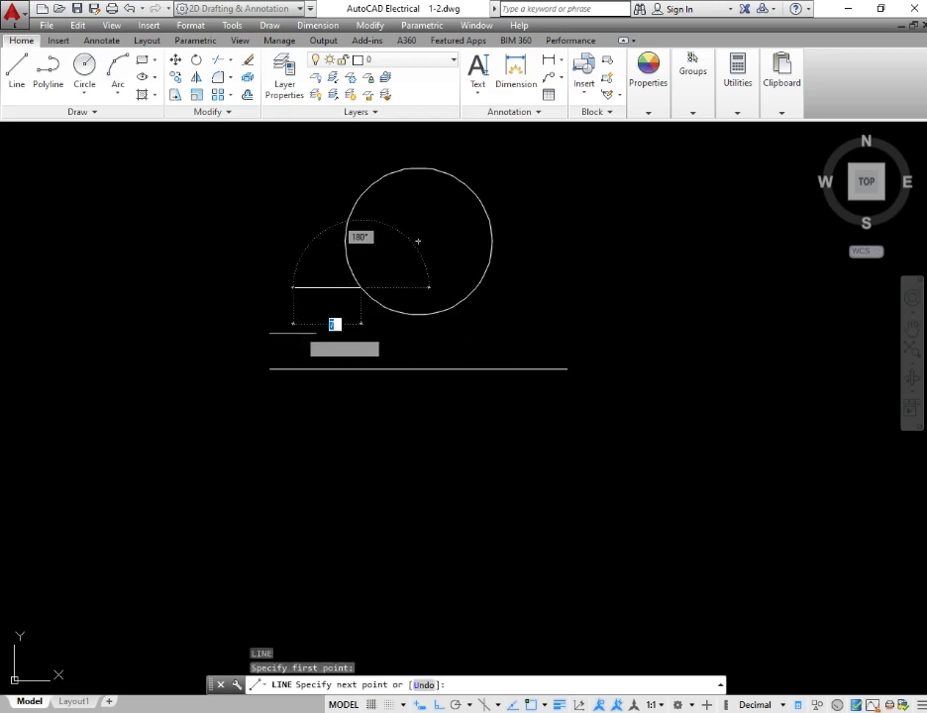
{"action": "left_click", "coordinate": [269, 368]}
{"action": "key", "text": "Escape"}
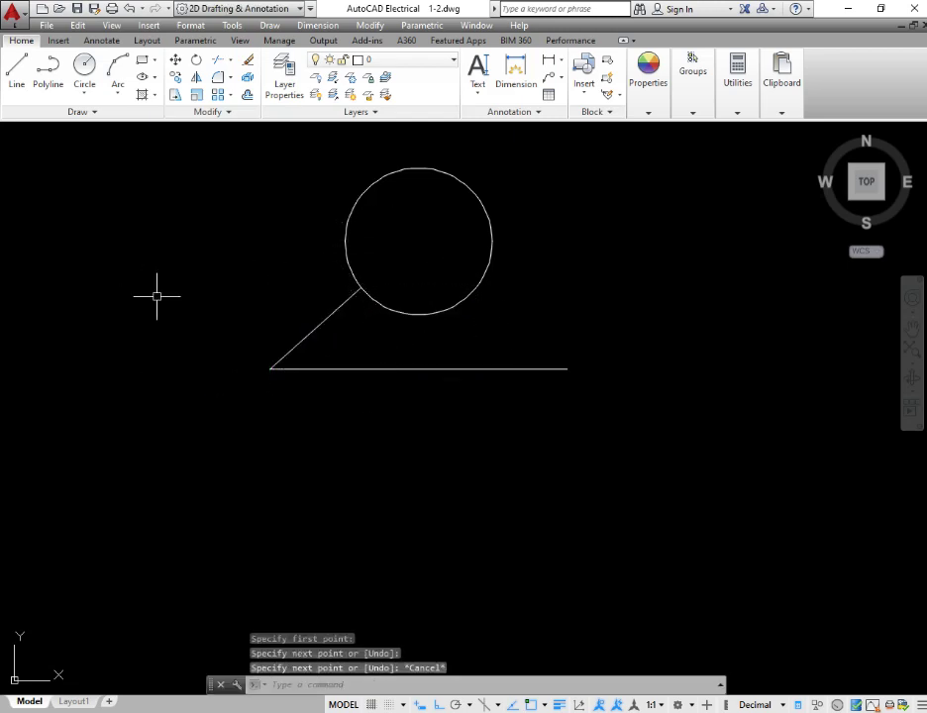
Mirror the slanted line about a vertical axis through the base line's midpoint, keeping the source line
{"action": "scroll", "coordinate": [824, 386], "scroll_direction": "down", "scroll_amount": 4}
{"action": "scroll", "coordinate": [344, 414], "scroll_direction": "up", "scroll_amount": 7}
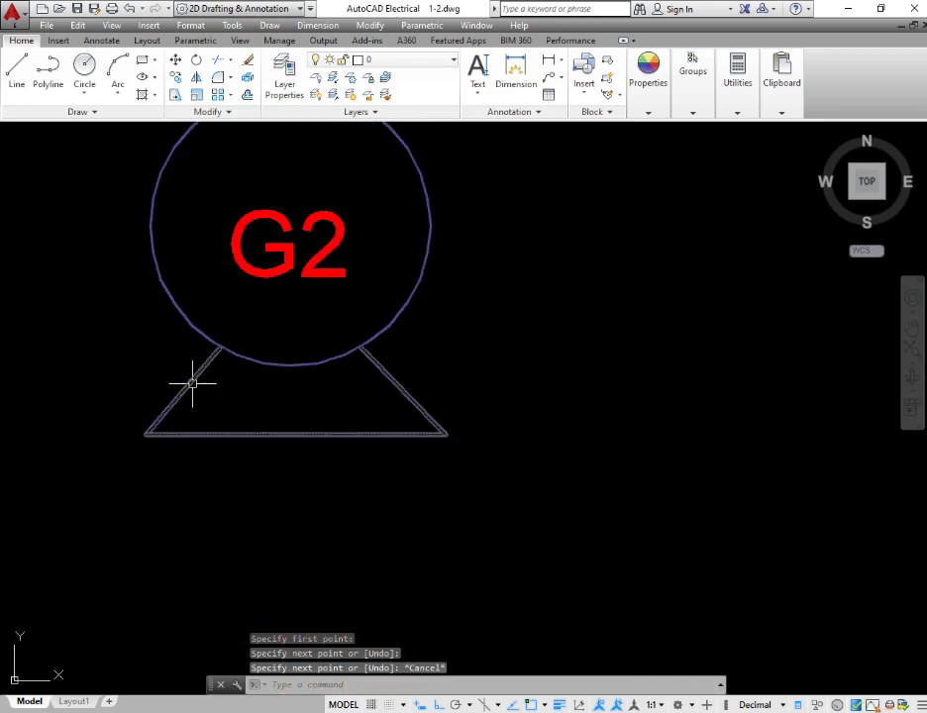
{"action": "scroll", "coordinate": [180, 387], "scroll_direction": "down", "scroll_amount": 4}
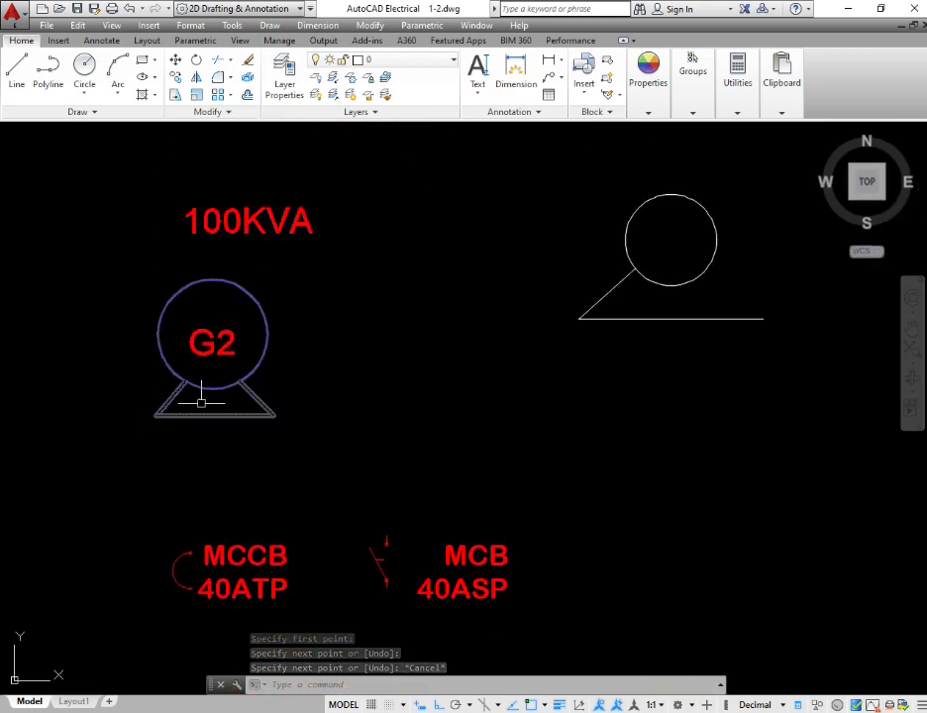
{"action": "scroll", "coordinate": [619, 302], "scroll_direction": "up", "scroll_amount": 5}
{"action": "middle_click_drag", "start_coordinate": [633, 294], "coordinate": [352, 283]}
{"action": "scroll", "coordinate": [352, 283], "scroll_direction": "down", "scroll_amount": 1}
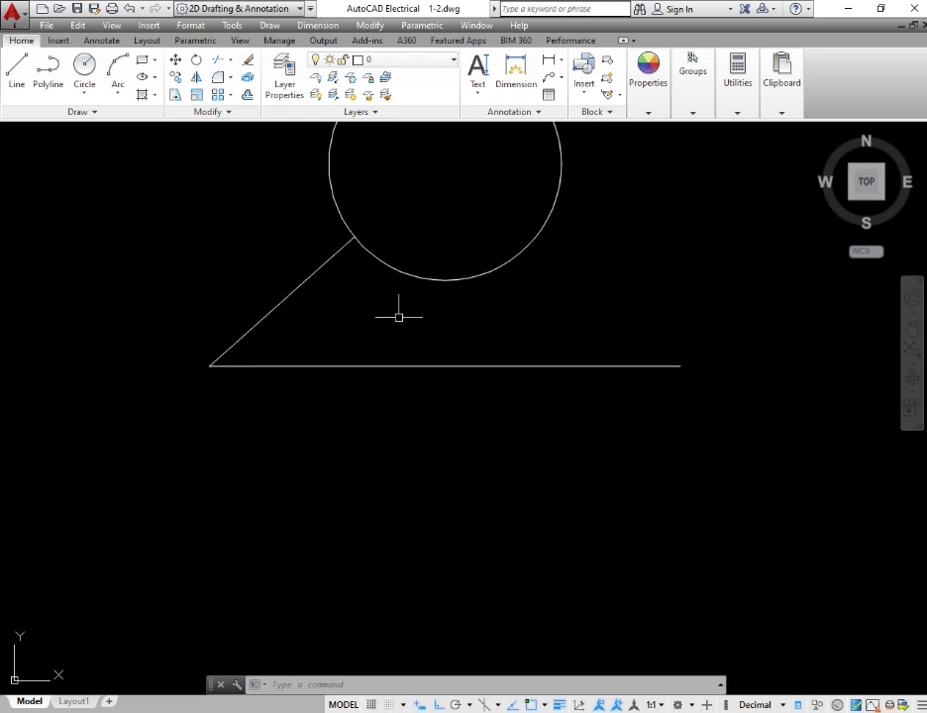
{"action": "left_click", "coordinate": [331, 305]}
{"action": "left_click", "coordinate": [228, 260]}
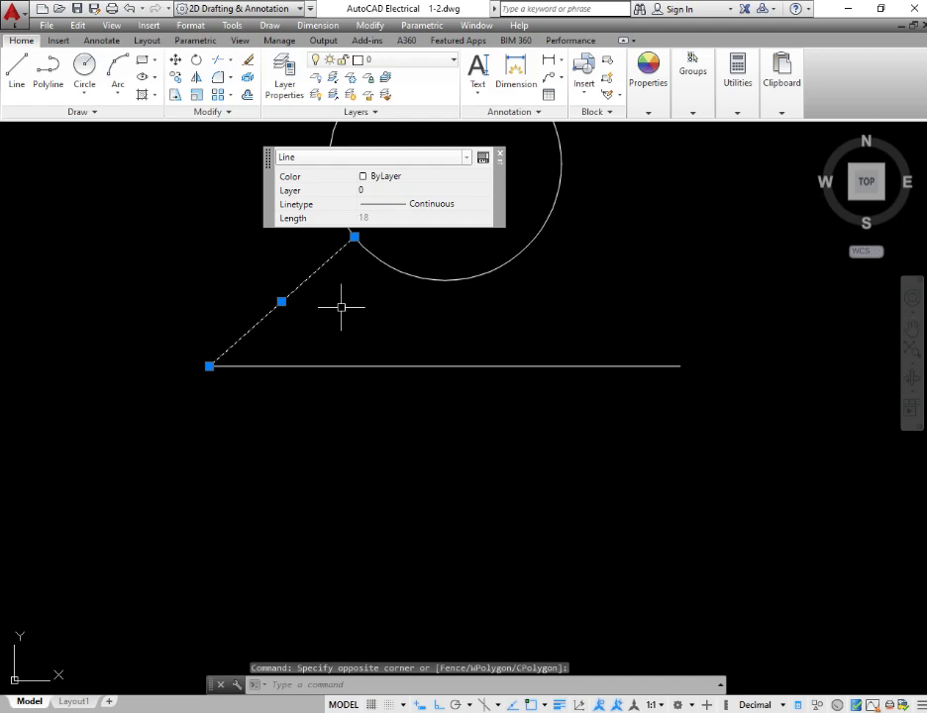
{"action": "type", "text": "mi"}
{"action": "key", "text": "Return"}
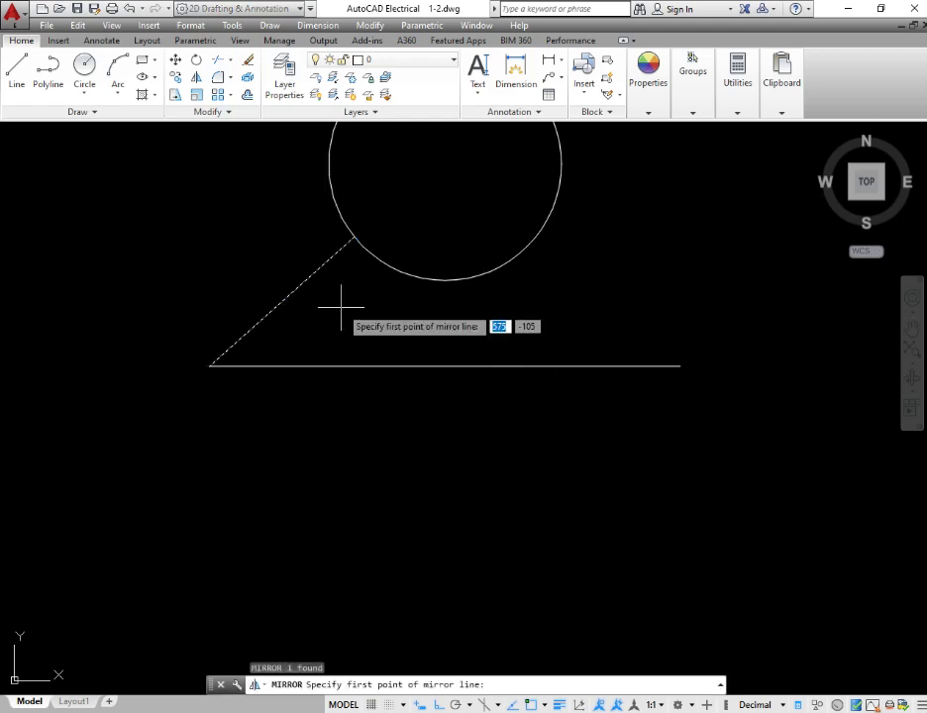
{"action": "left_click", "coordinate": [444, 366]}
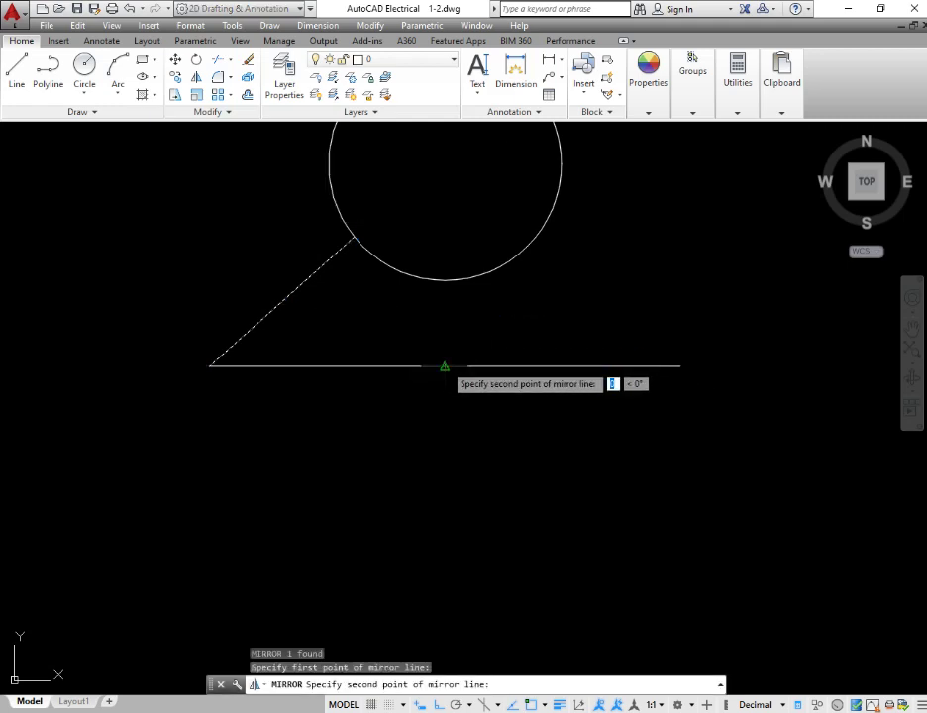
{"action": "left_click", "coordinate": [441, 436]}
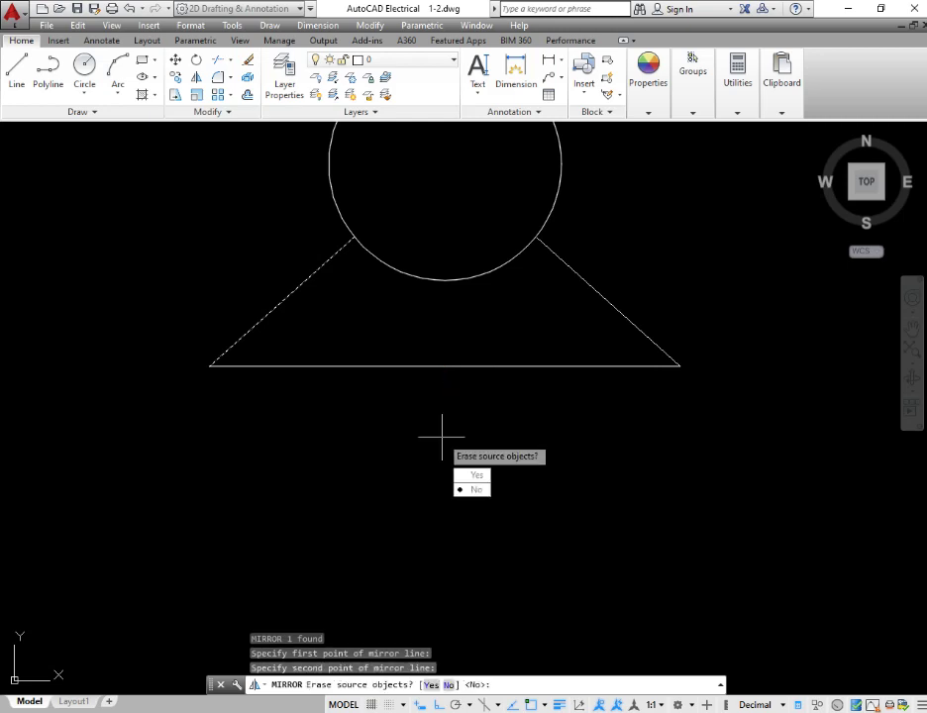
{"action": "type", "text": "n"}
{"action": "key", "text": "Return"}
Compare the new white generator outline with the G2 reference symbol and its 100KVA label
{"action": "scroll", "coordinate": [649, 422], "scroll_direction": "down", "scroll_amount": 2}
{"action": "scroll", "coordinate": [650, 422], "scroll_direction": "down", "scroll_amount": 2}
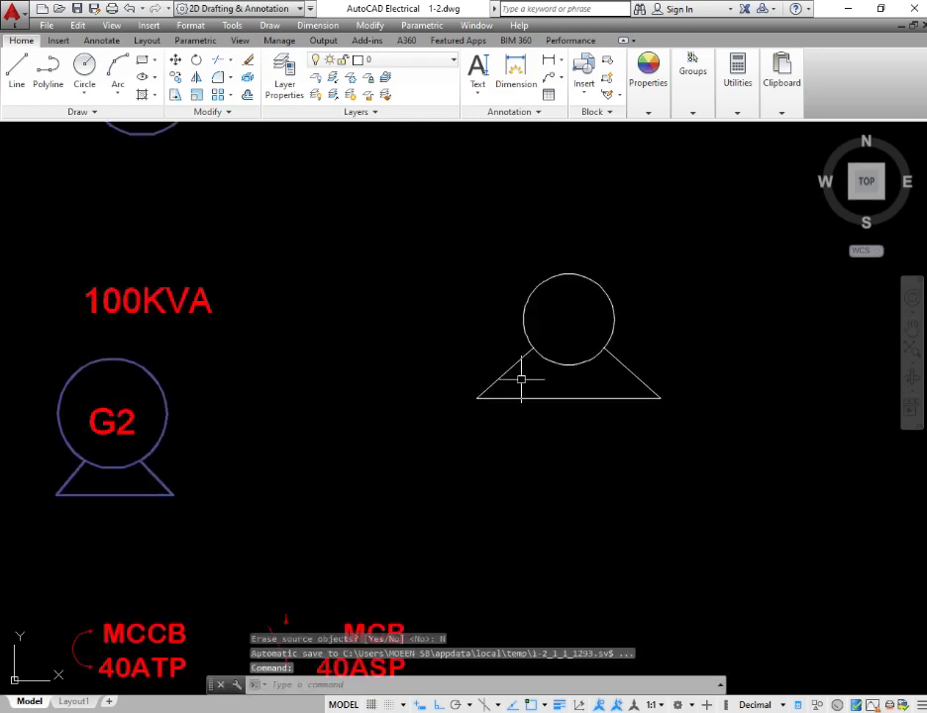
{"action": "scroll", "coordinate": [506, 360], "scroll_direction": "up", "scroll_amount": 2}
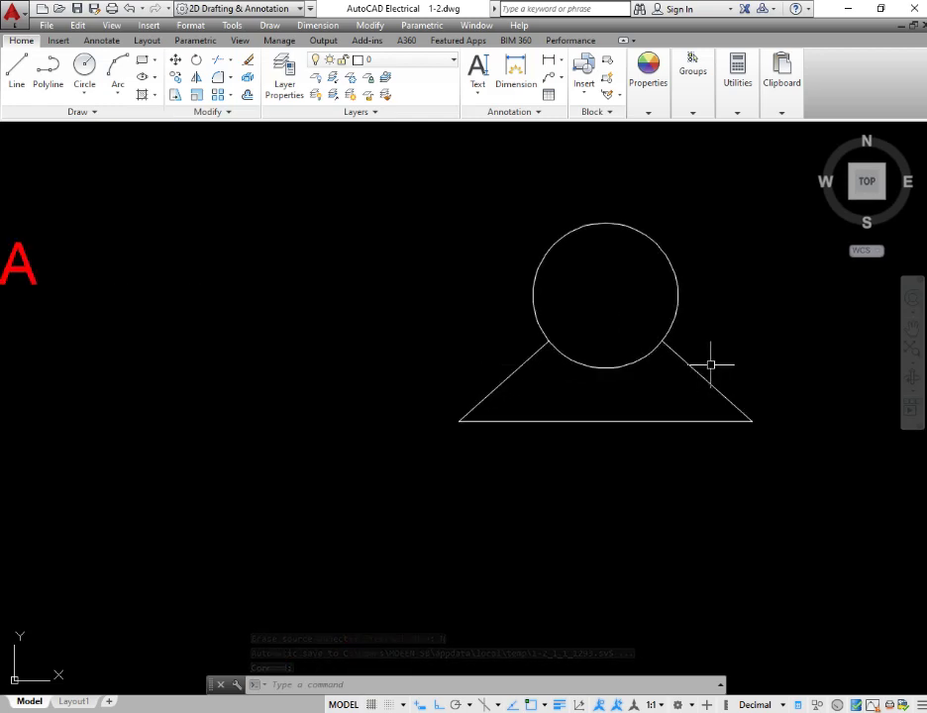
{"action": "scroll", "coordinate": [711, 364], "scroll_direction": "down", "scroll_amount": 4}
{"action": "scroll", "coordinate": [673, 352], "scroll_direction": "up", "scroll_amount": 1}
{"action": "scroll", "coordinate": [674, 352], "scroll_direction": "up", "scroll_amount": 5}
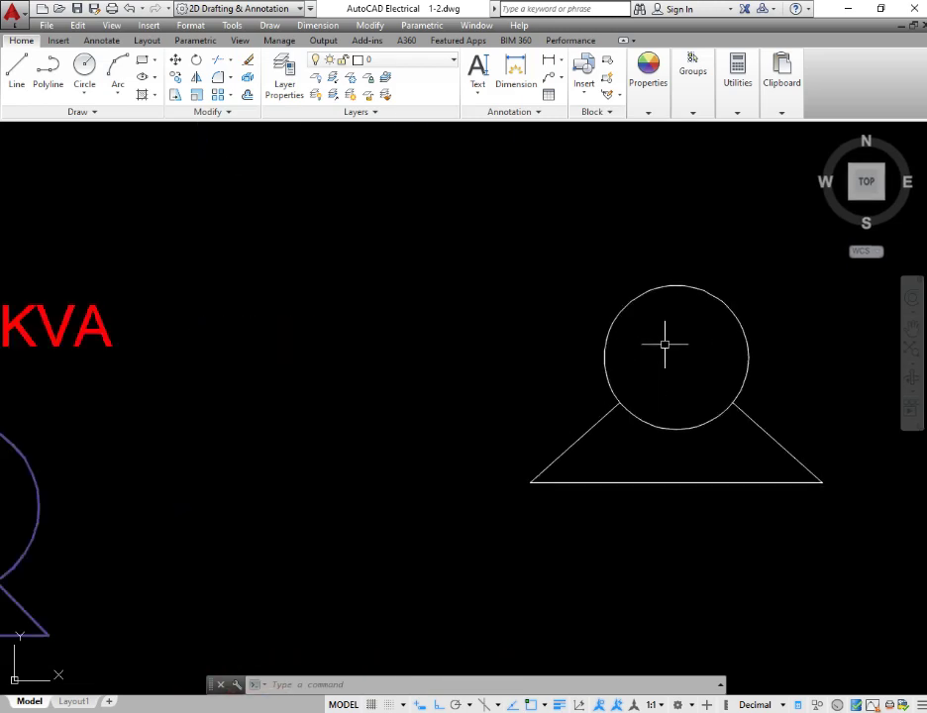
{"action": "scroll", "coordinate": [511, 381], "scroll_direction": "down", "scroll_amount": 5}
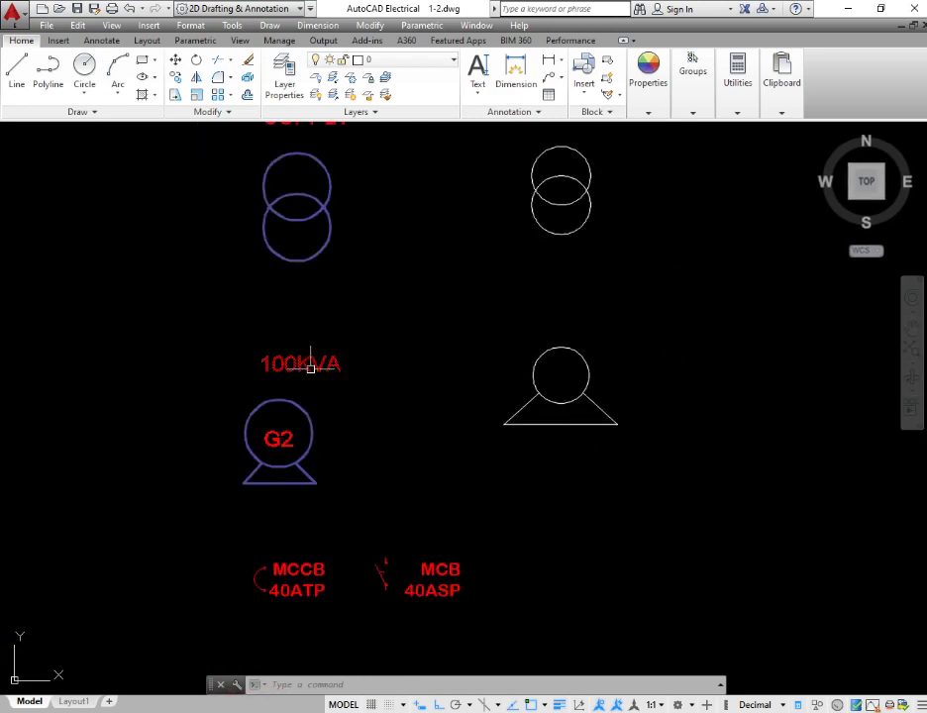
{"action": "scroll", "coordinate": [567, 385], "scroll_direction": "up", "scroll_amount": 4}
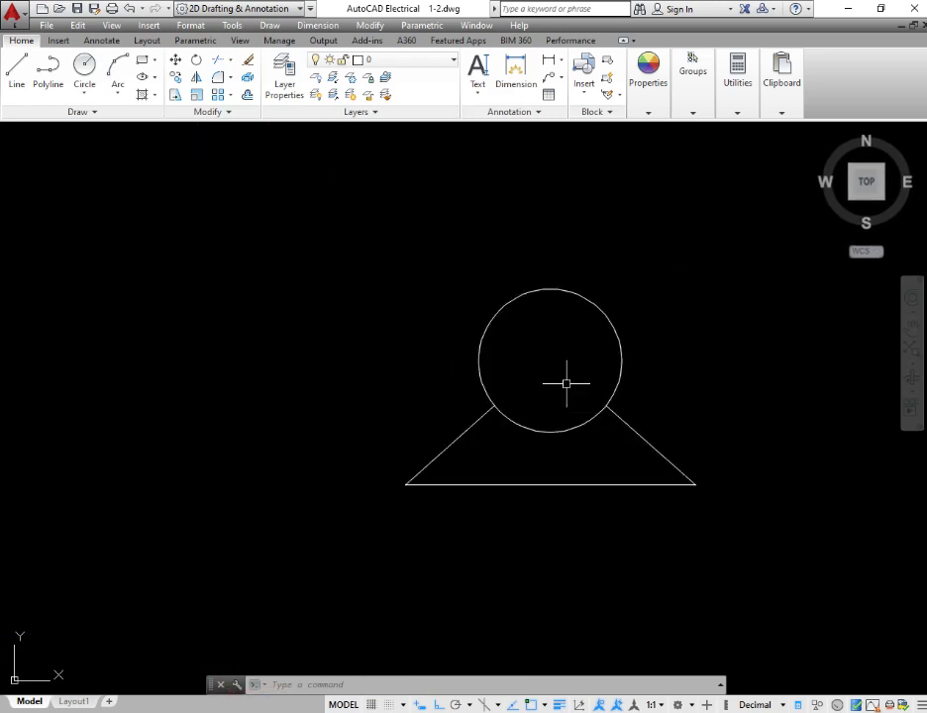
Place the multiline text G over the new generator's circle, using Arial at a height of 26
{"action": "key", "text": "Return"}
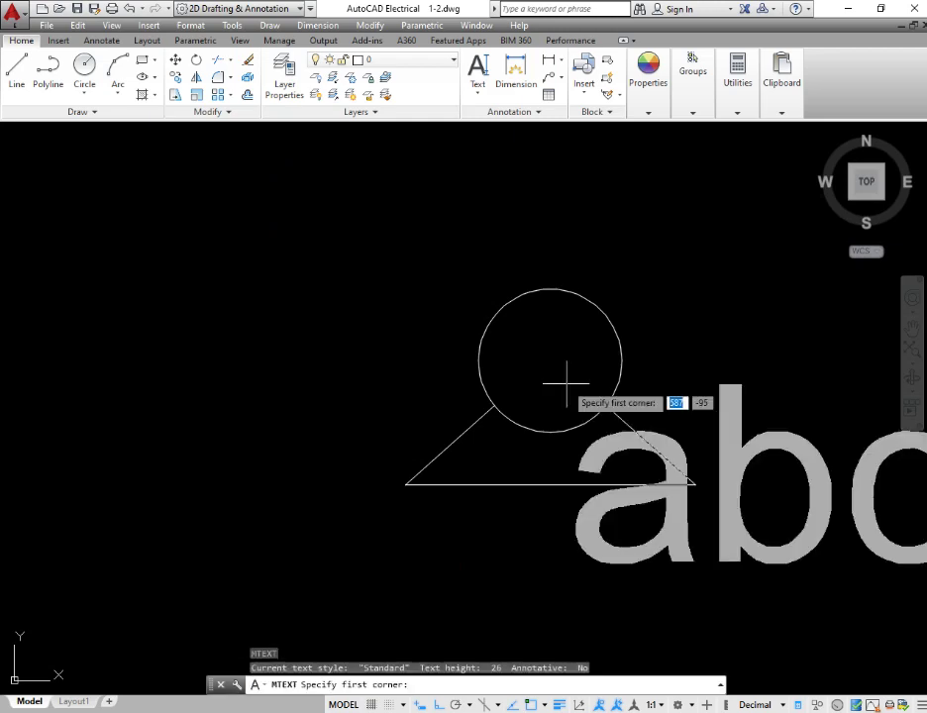
{"action": "scroll", "coordinate": [93, 341], "scroll_direction": "down", "scroll_amount": 4}
{"action": "left_click", "coordinate": [238, 302]}
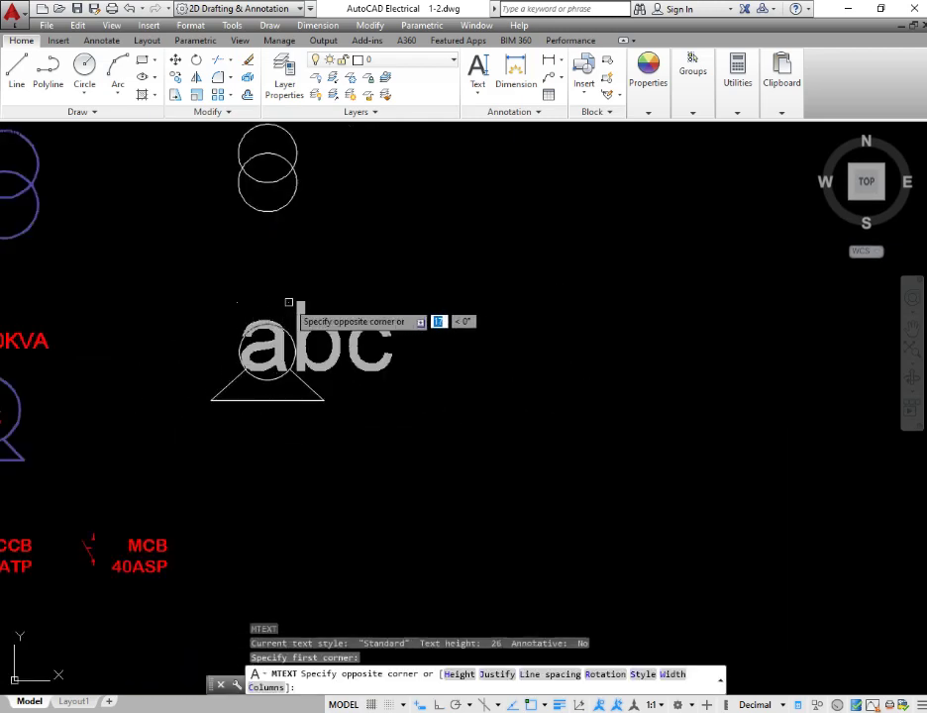
{"action": "left_click", "coordinate": [363, 300]}
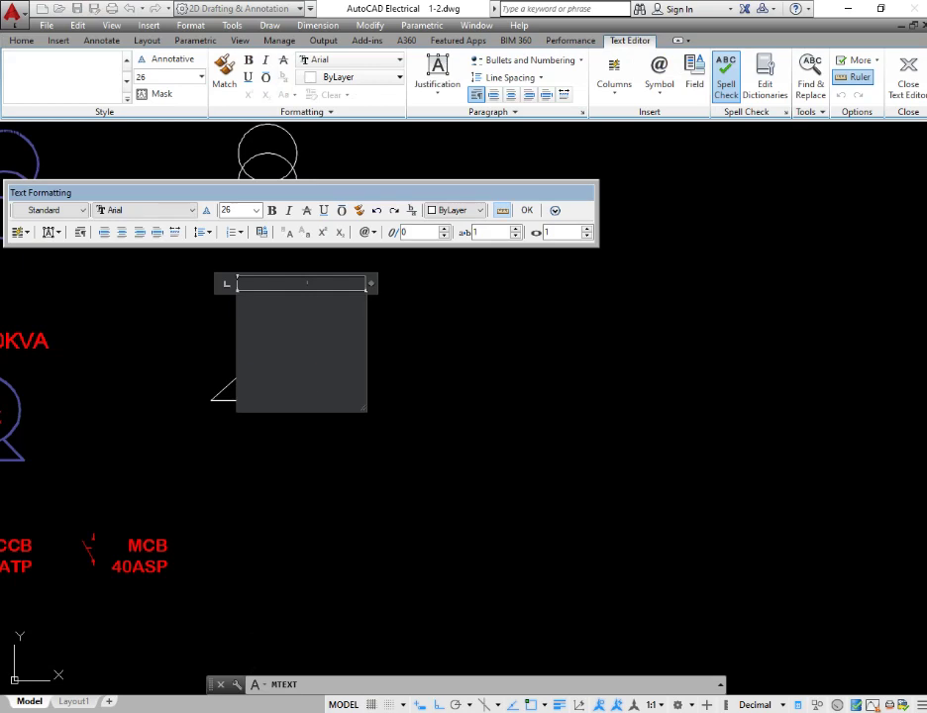
{"action": "type", "text": "G"}
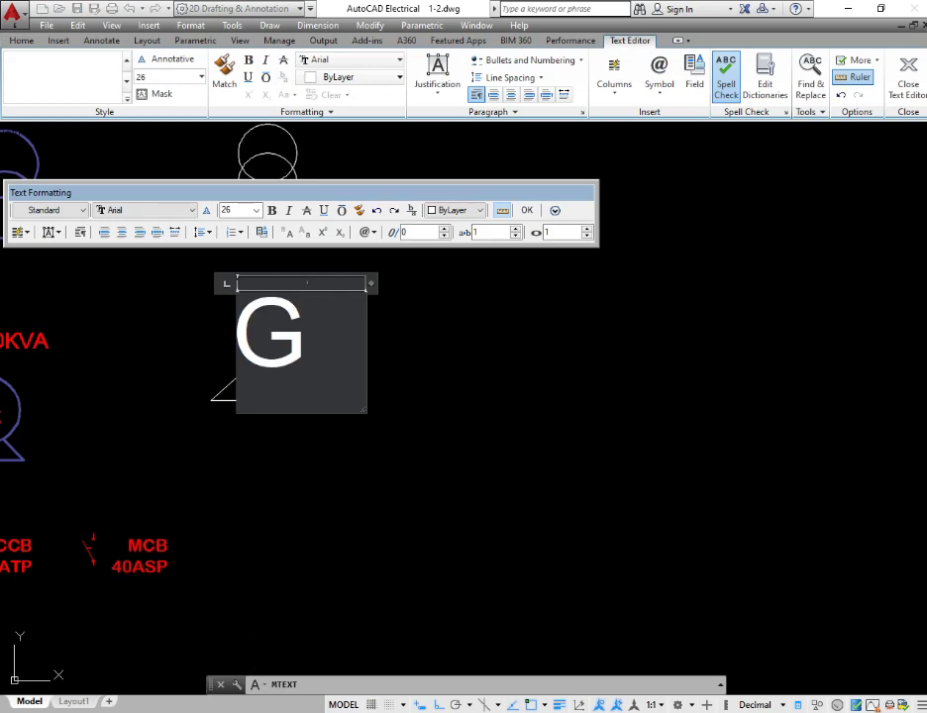
{"action": "left_click", "coordinate": [631, 327]}
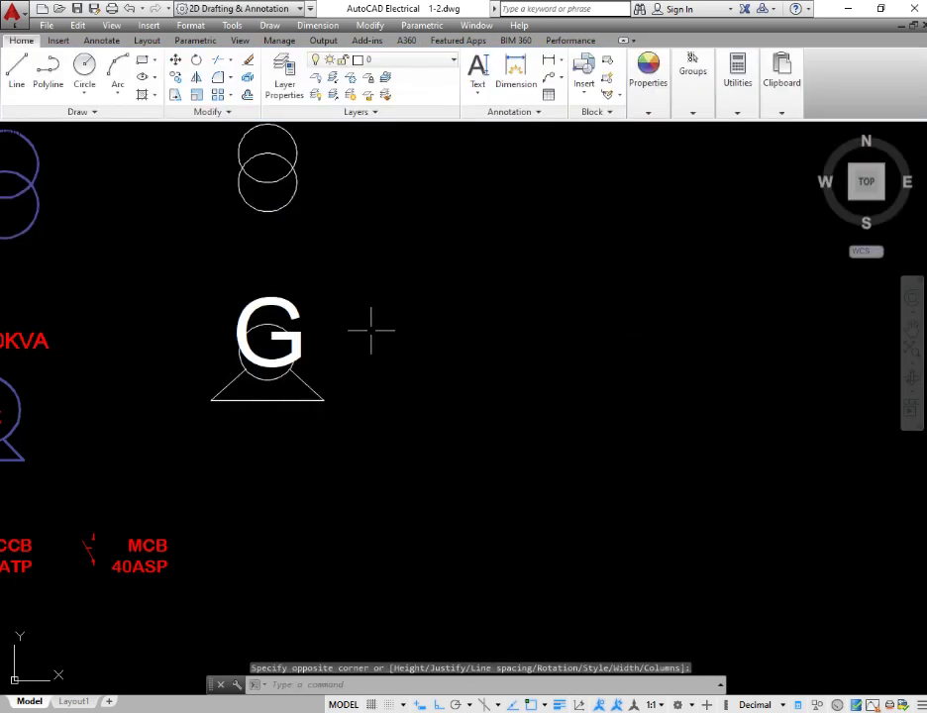
{"action": "scroll", "coordinate": [260, 330], "scroll_direction": "up", "scroll_amount": 4}
{"action": "middle_click_drag", "start_coordinate": [261, 331], "coordinate": [468, 325]}
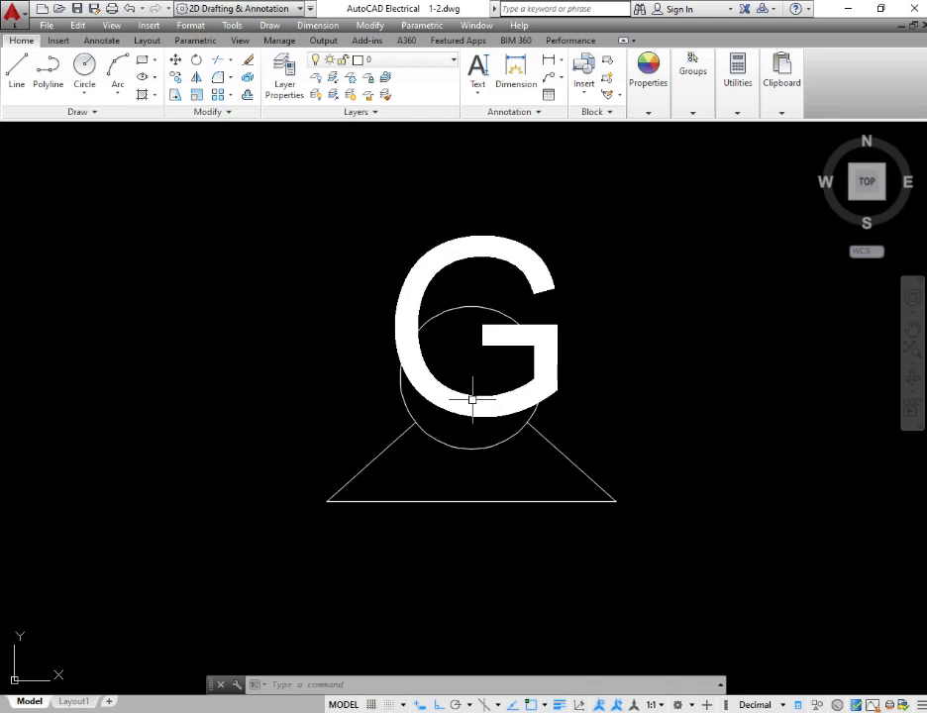
Scale the letter G text by a factor of 0.5 about a point in the lower part of the circle
{"action": "left_click", "coordinate": [463, 398]}
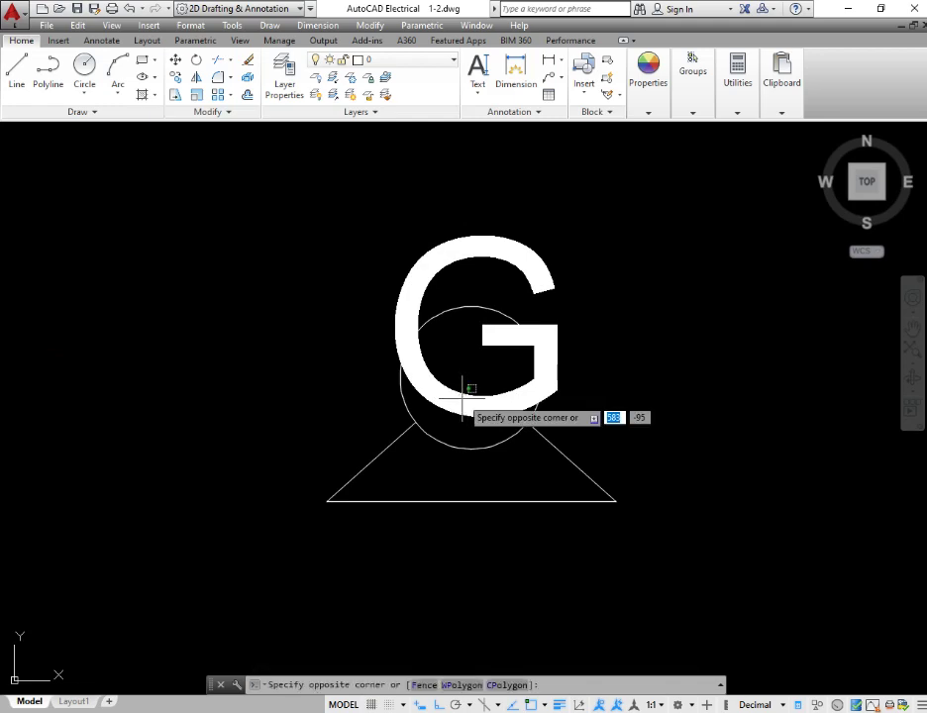
{"action": "left_click", "coordinate": [447, 381]}
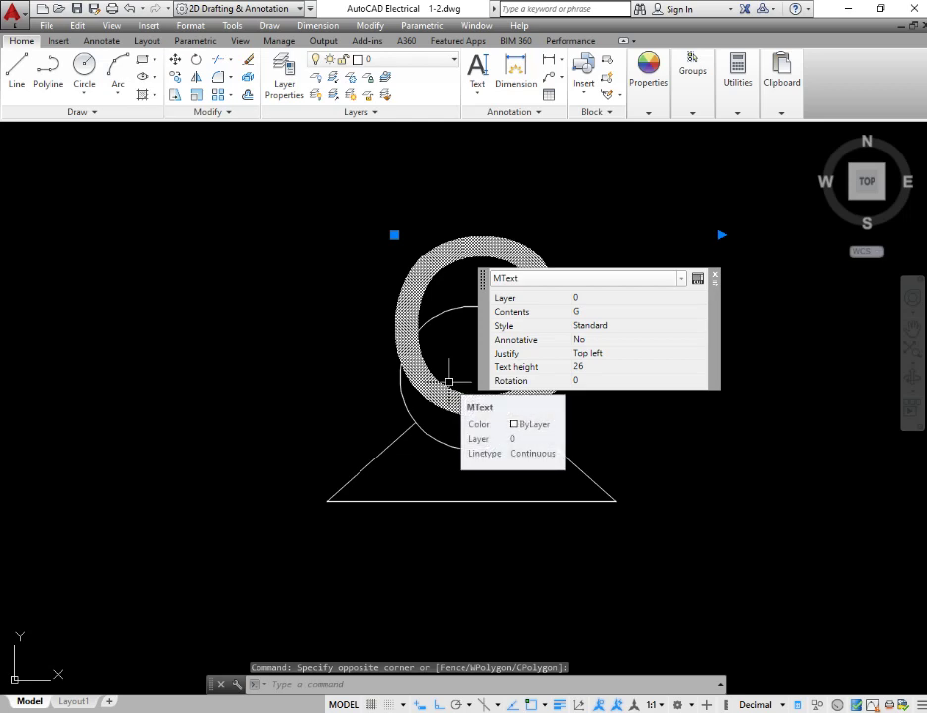
{"action": "type", "text": "sc"}
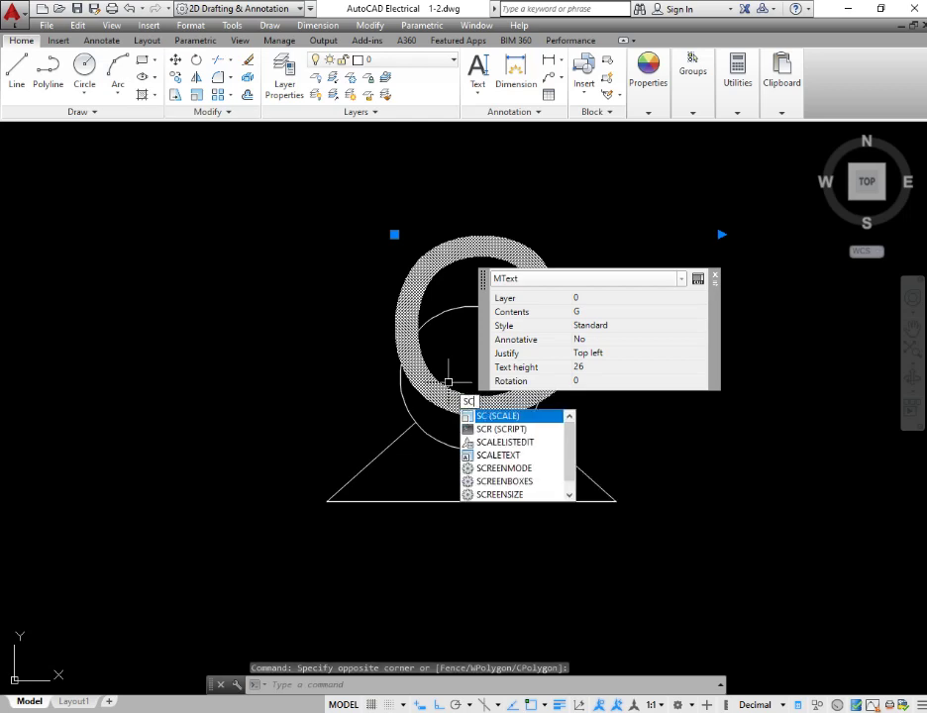
{"action": "key", "text": "Return"}
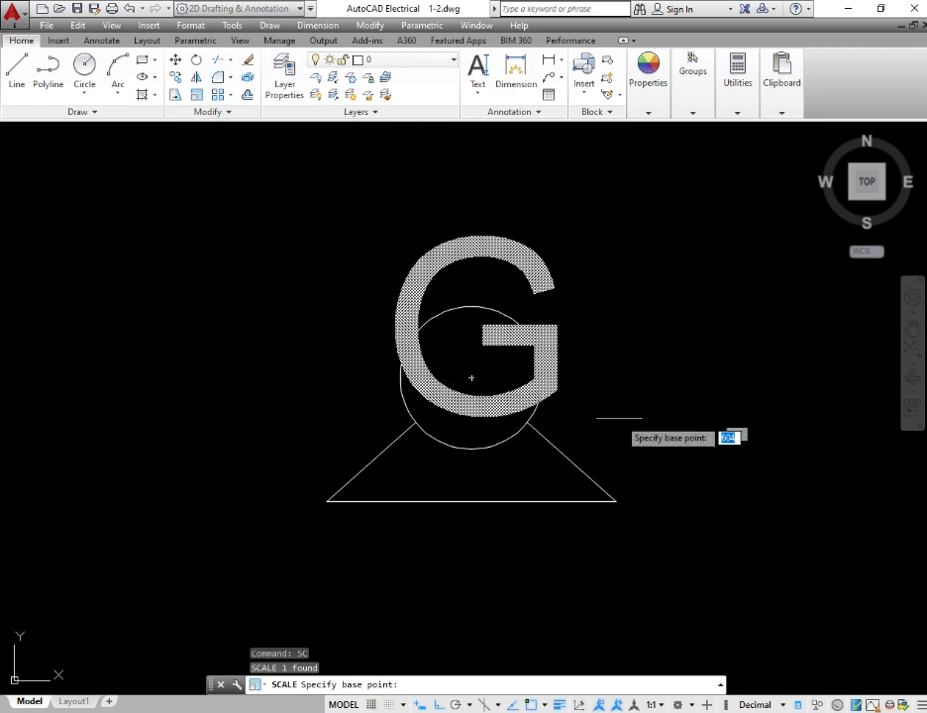
{"action": "left_click", "coordinate": [475, 394]}
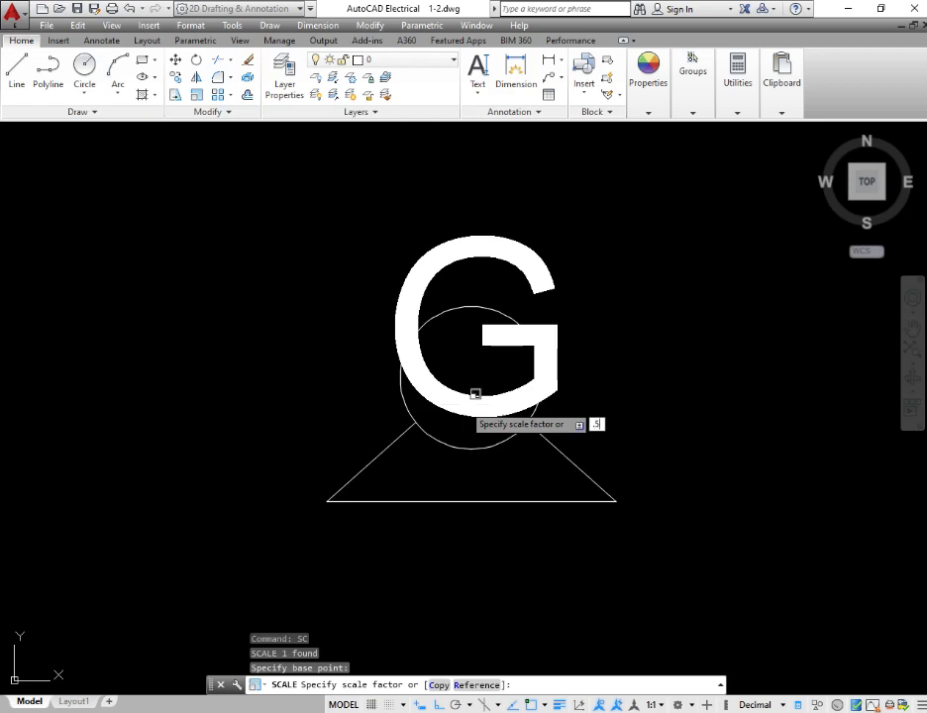
{"action": "type", "text": ".5"}
{"action": "key", "text": "Return"}
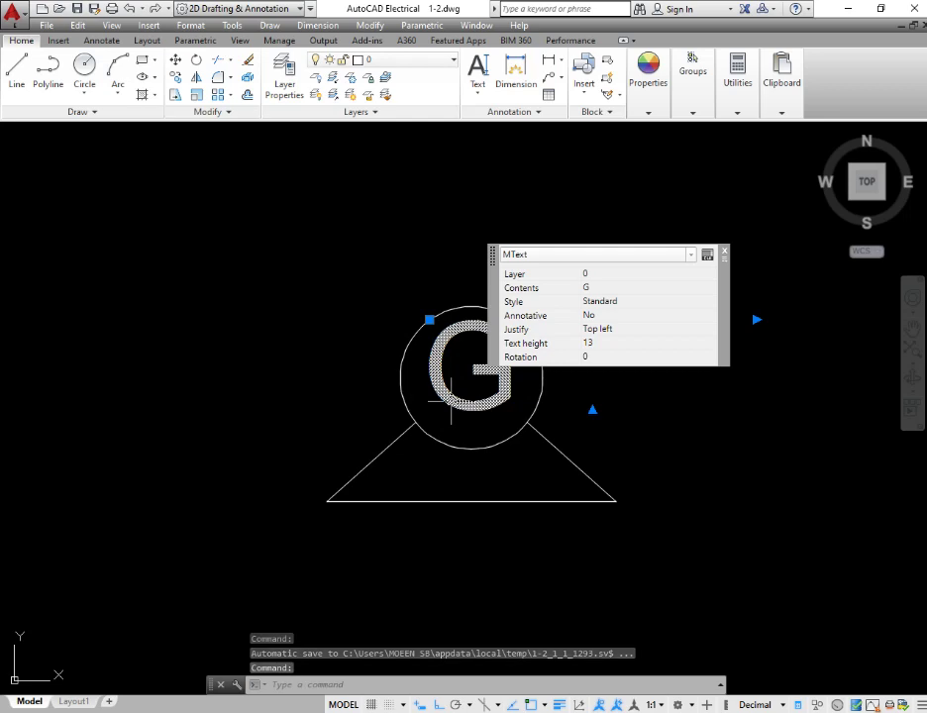
Scale the G text down slightly more about a point near its lower-left curve, so it sits well inside the circle
{"action": "type", "text": "s"}
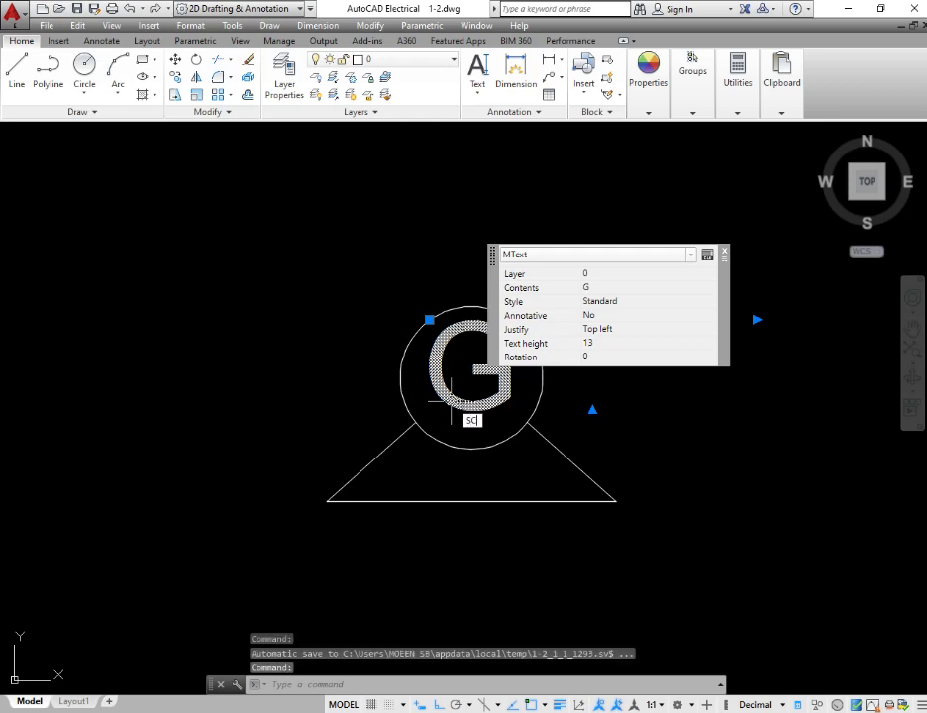
{"action": "type", "text": "c"}
{"action": "key", "text": "Return"}
{"action": "left_click", "coordinate": [454, 396]}
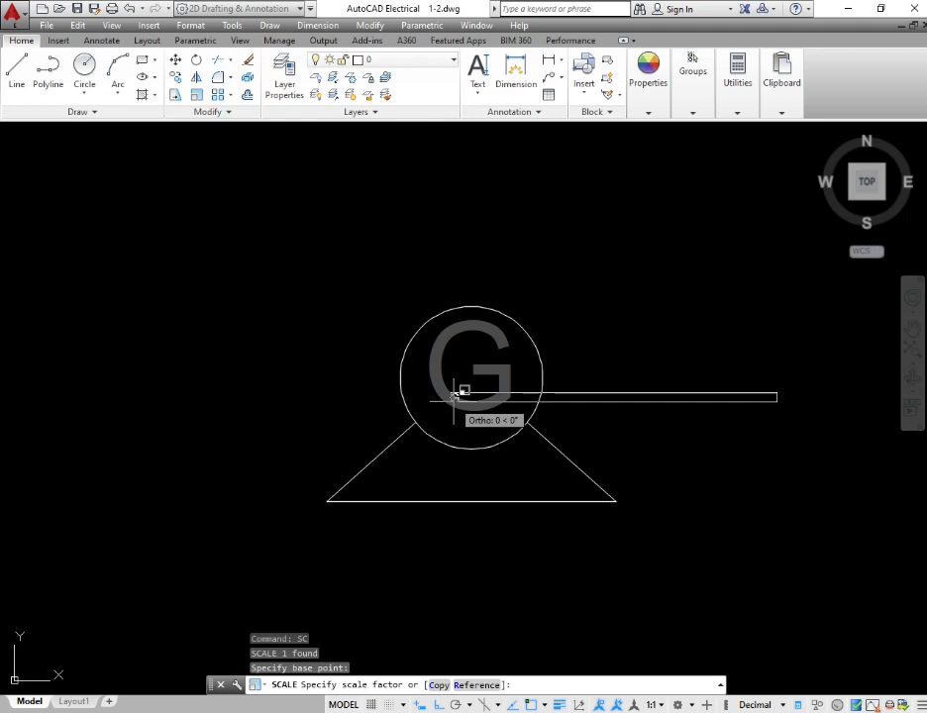
{"action": "key", "text": "Return"}
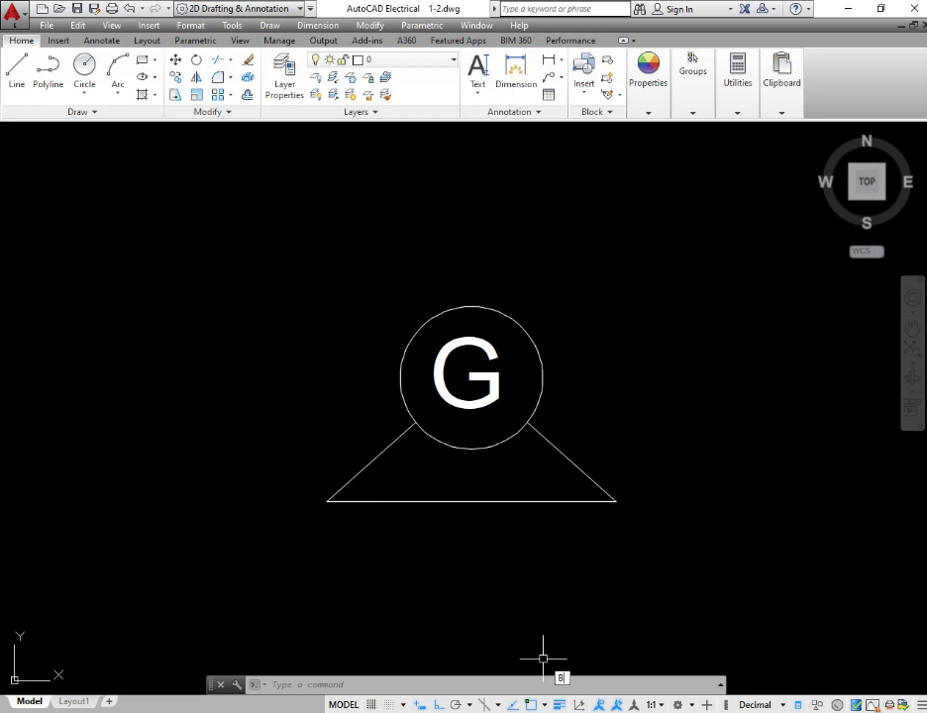
Define a block named GEN SET from the circle, G text and base lines, converting them to a block with base point 0,0,0
{"action": "key", "text": "Return"}
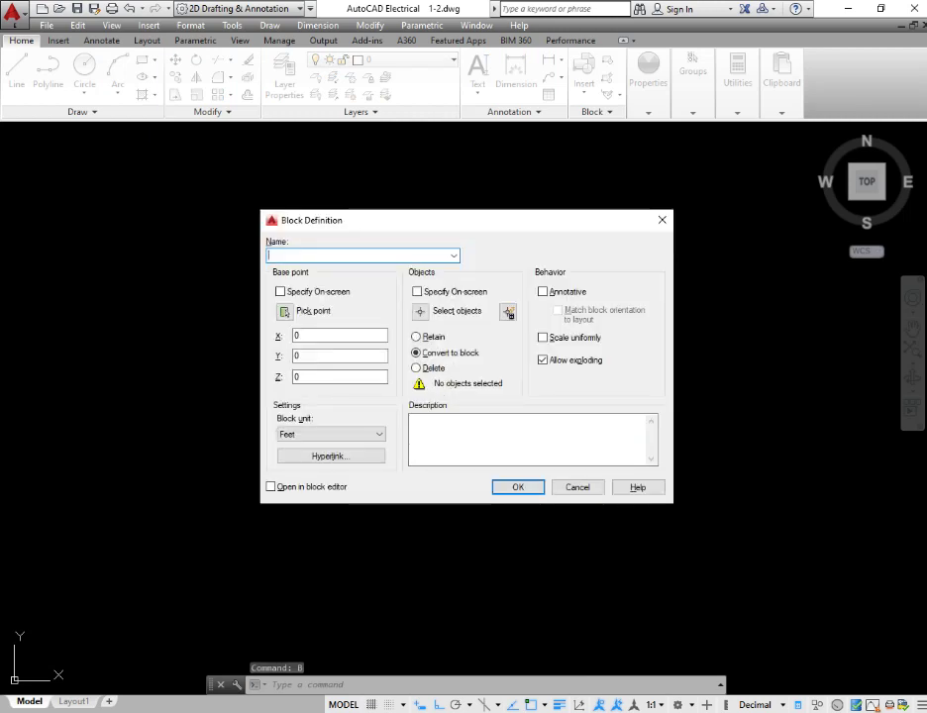
{"action": "type", "text": "GEN SE"}
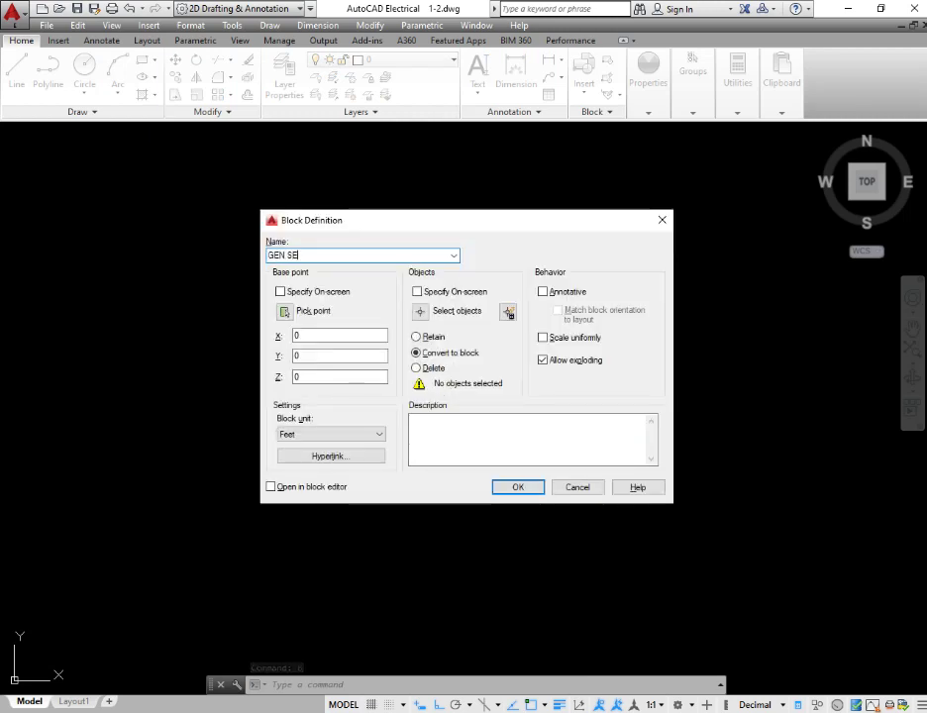
{"action": "type", "text": "T"}
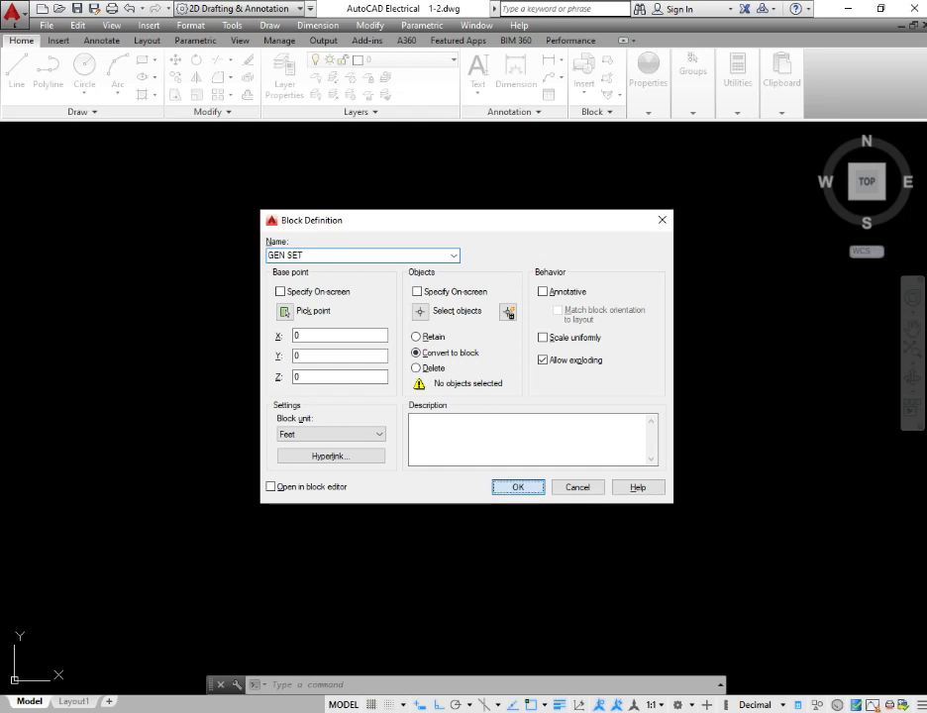
{"action": "key", "text": "Return"}
{"action": "key", "text": "Return"}
{"action": "left_click", "coordinate": [582, 290]}
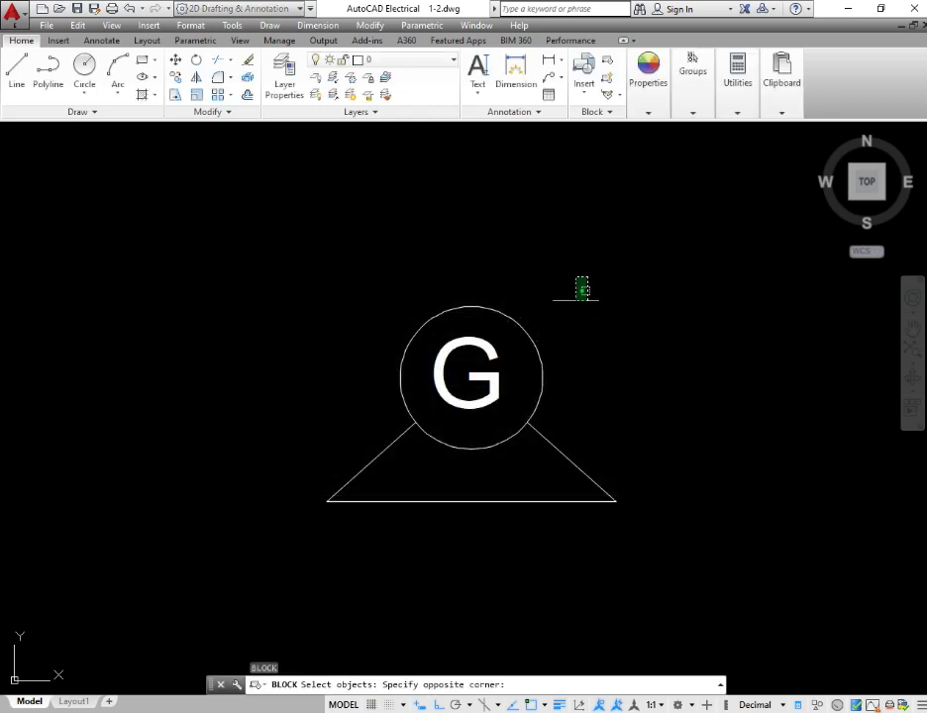
{"action": "left_click", "coordinate": [388, 552]}
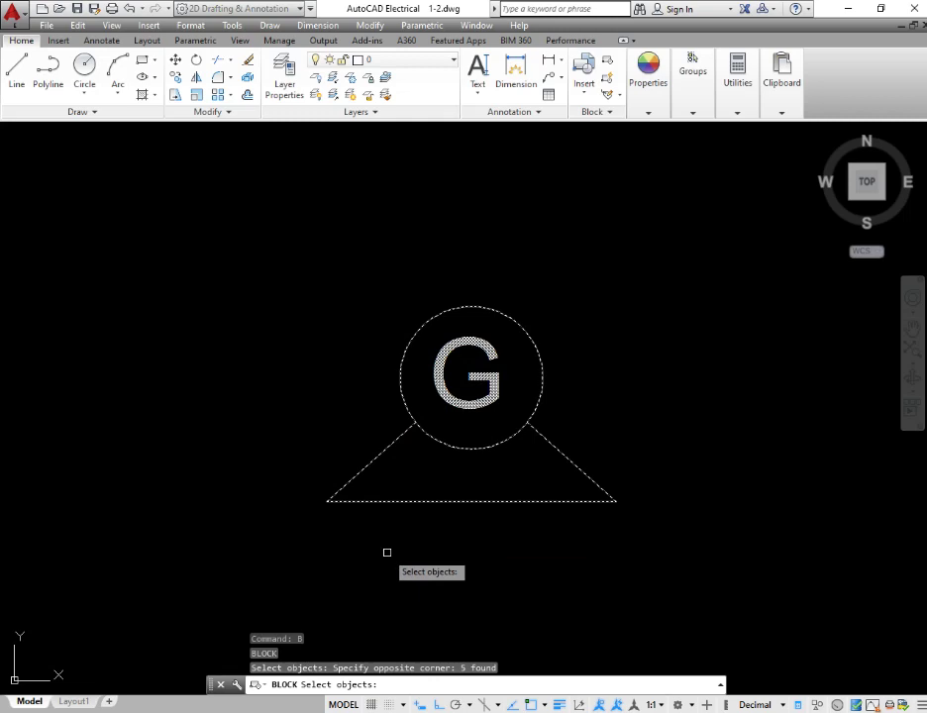
{"action": "key", "text": "Return"}
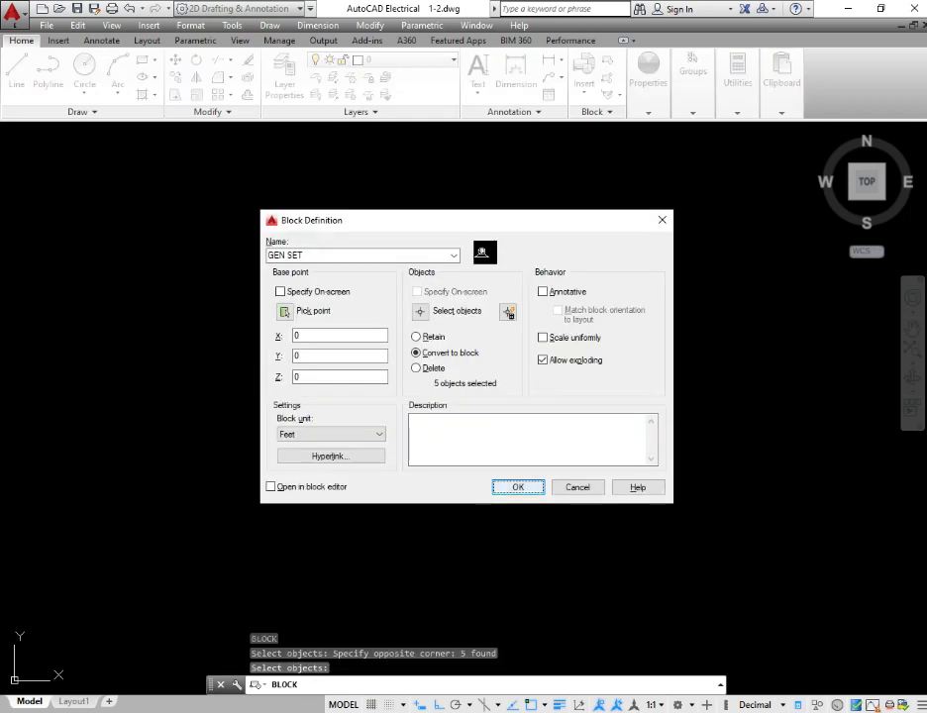
{"action": "key", "text": "Return"}
{"action": "left_click", "coordinate": [389, 444]}
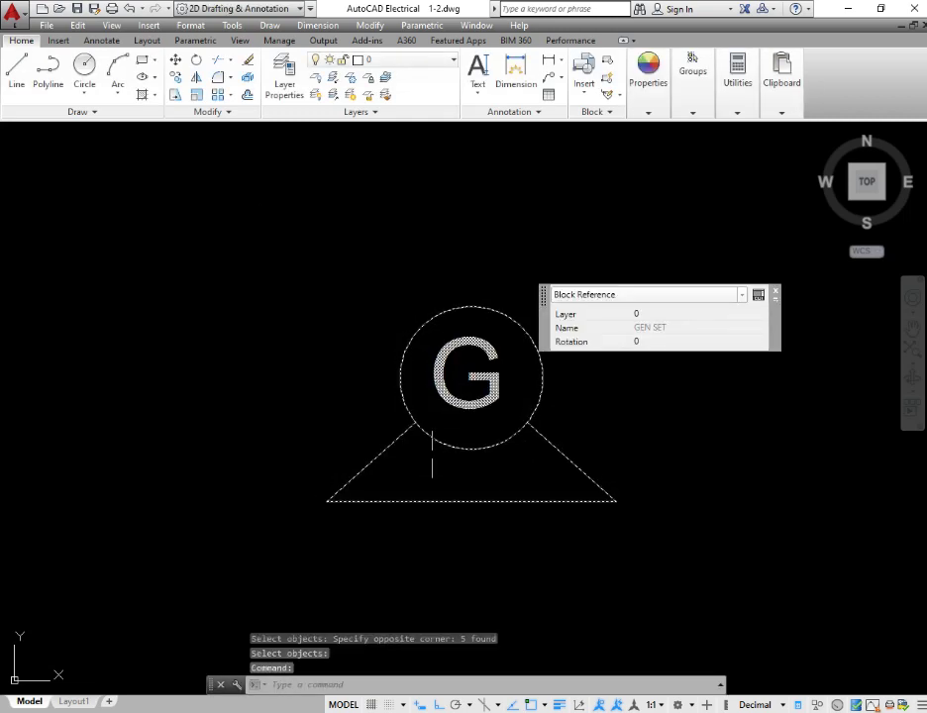
{"action": "scroll", "coordinate": [461, 434], "scroll_direction": "down", "scroll_amount": 4}
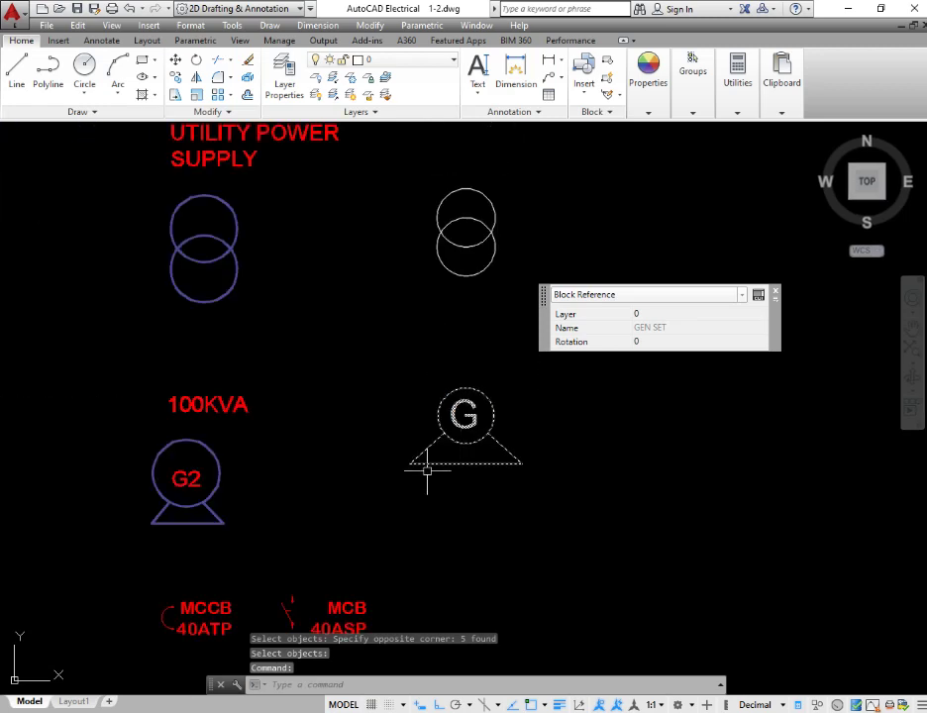
{"action": "key", "text": "Escape"}
Examine the red MCCB 40ATP and MCB 40ASP reference symbols below the G2 generator
{"action": "scroll", "coordinate": [427, 471], "scroll_direction": "up", "scroll_amount": 2}
{"action": "scroll", "coordinate": [387, 426], "scroll_direction": "down", "scroll_amount": 5}
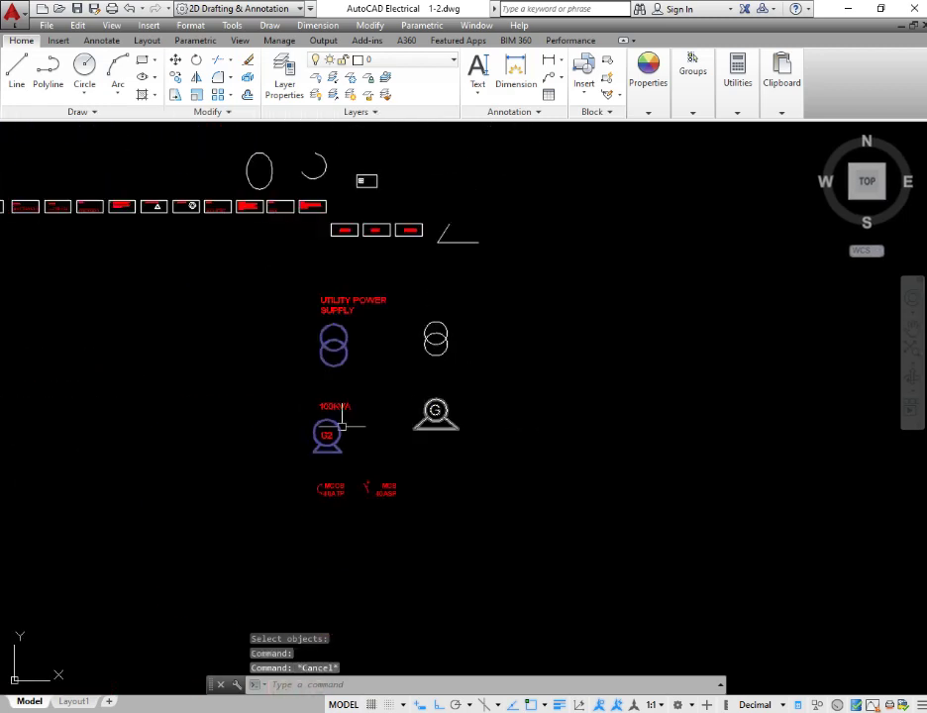
{"action": "scroll", "coordinate": [315, 439], "scroll_direction": "up", "scroll_amount": 4}
{"action": "scroll", "coordinate": [550, 315], "scroll_direction": "down", "scroll_amount": 2}
{"action": "scroll", "coordinate": [434, 490], "scroll_direction": "up", "scroll_amount": 4}
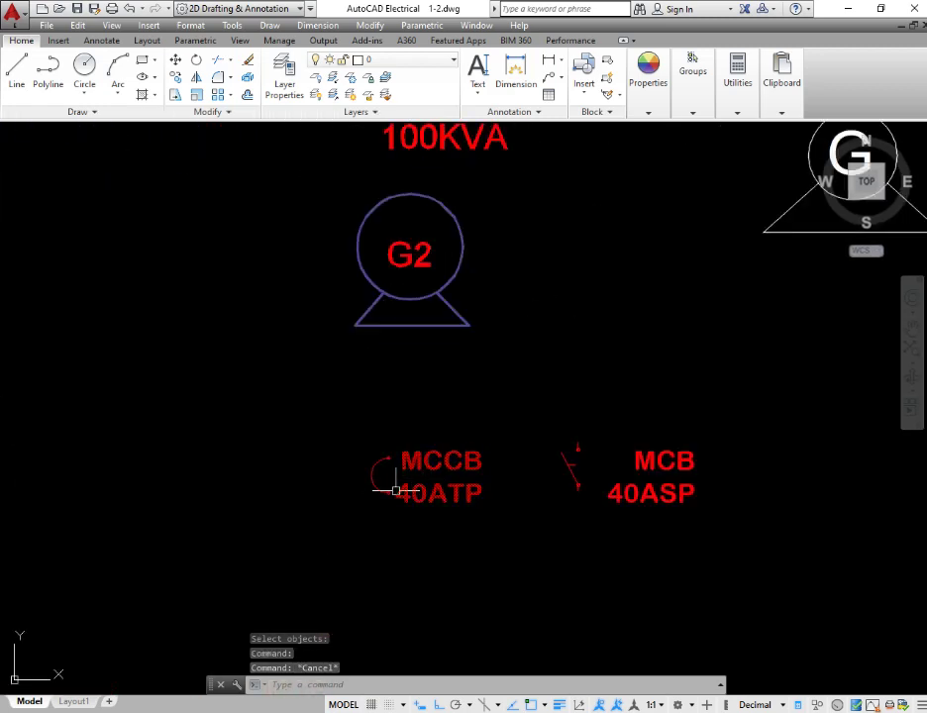
{"action": "scroll", "coordinate": [395, 490], "scroll_direction": "up", "scroll_amount": 3}
{"action": "middle_click_drag", "start_coordinate": [389, 479], "coordinate": [460, 378]}
{"action": "scroll", "coordinate": [610, 513], "scroll_direction": "down", "scroll_amount": 1}
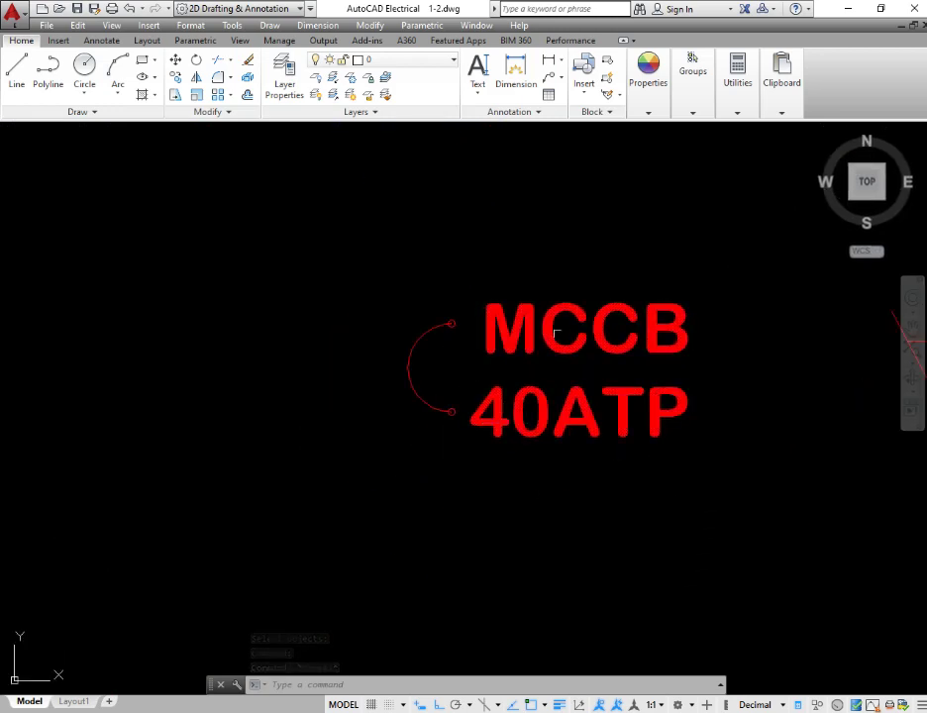
{"action": "scroll", "coordinate": [434, 476], "scroll_direction": "down", "scroll_amount": 2}
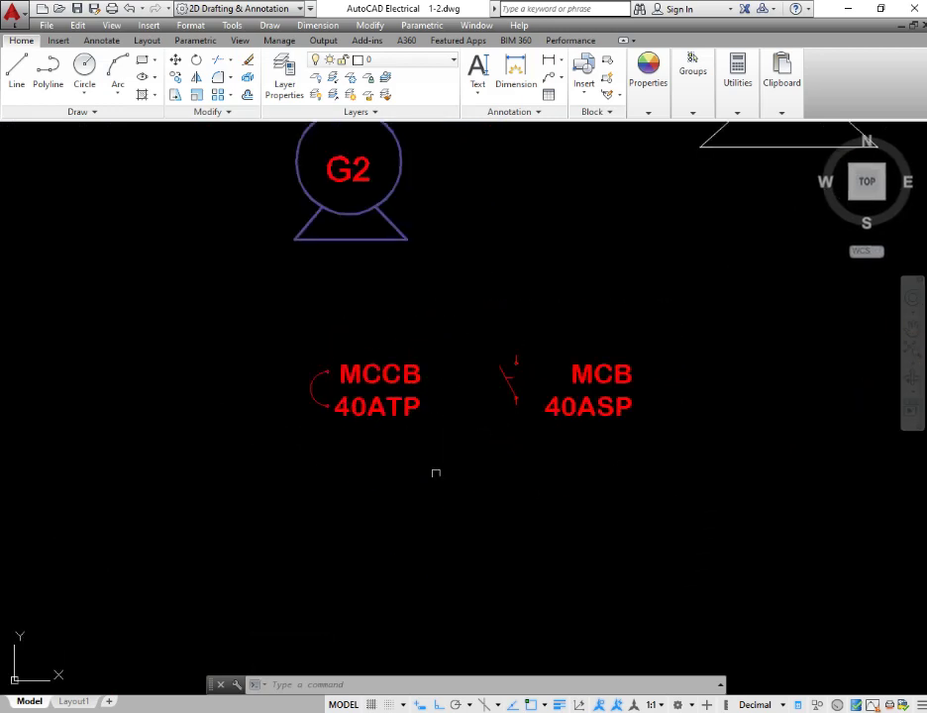
{"action": "middle_click_drag", "start_coordinate": [717, 377], "coordinate": [428, 393]}
{"action": "scroll", "coordinate": [428, 393], "scroll_direction": "up", "scroll_amount": 2}
{"action": "scroll", "coordinate": [456, 336], "scroll_direction": "down", "scroll_amount": 2}
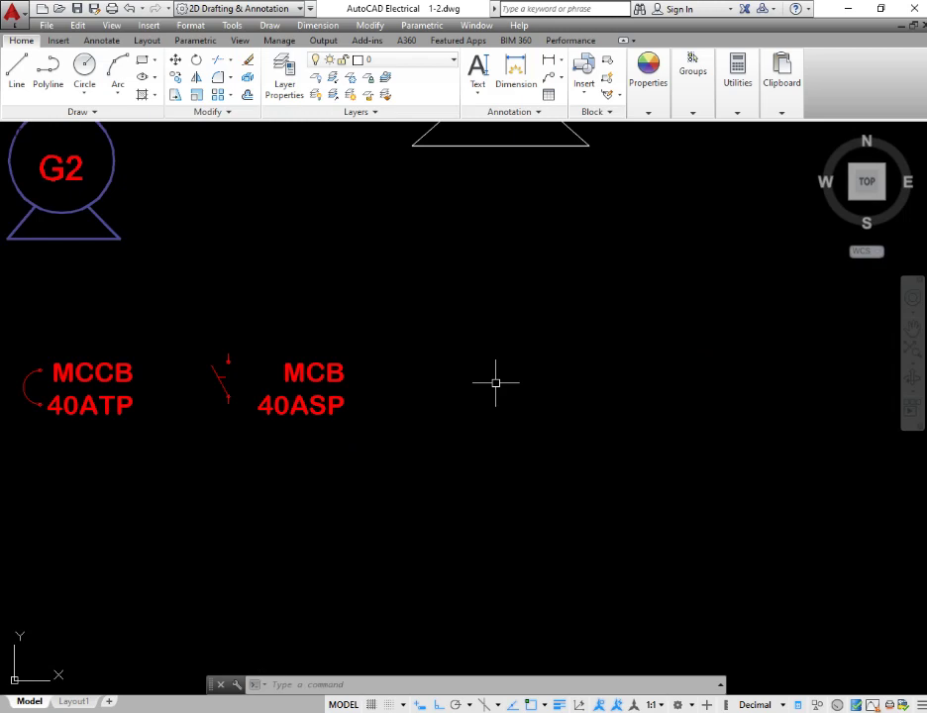
Draw a small circle with a radius of about 1 in the empty area beside the MCB 40ASP label
{"action": "left_click", "coordinate": [84, 65]}
{"action": "scroll", "coordinate": [450, 363], "scroll_direction": "up", "scroll_amount": 3}
{"action": "left_click", "coordinate": [522, 327]}
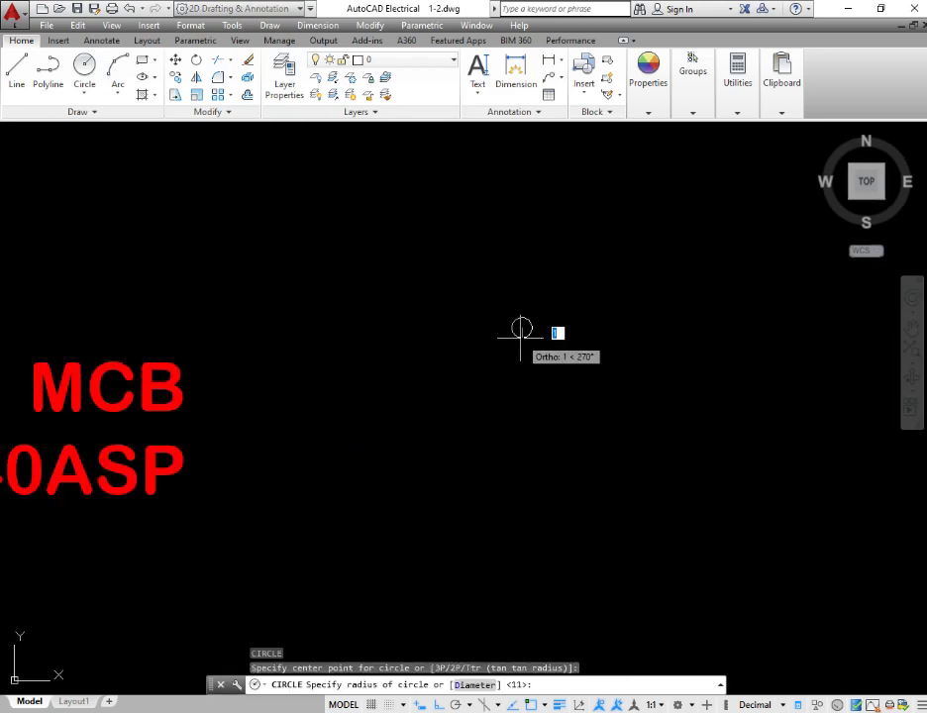
{"action": "left_click", "coordinate": [522, 336]}
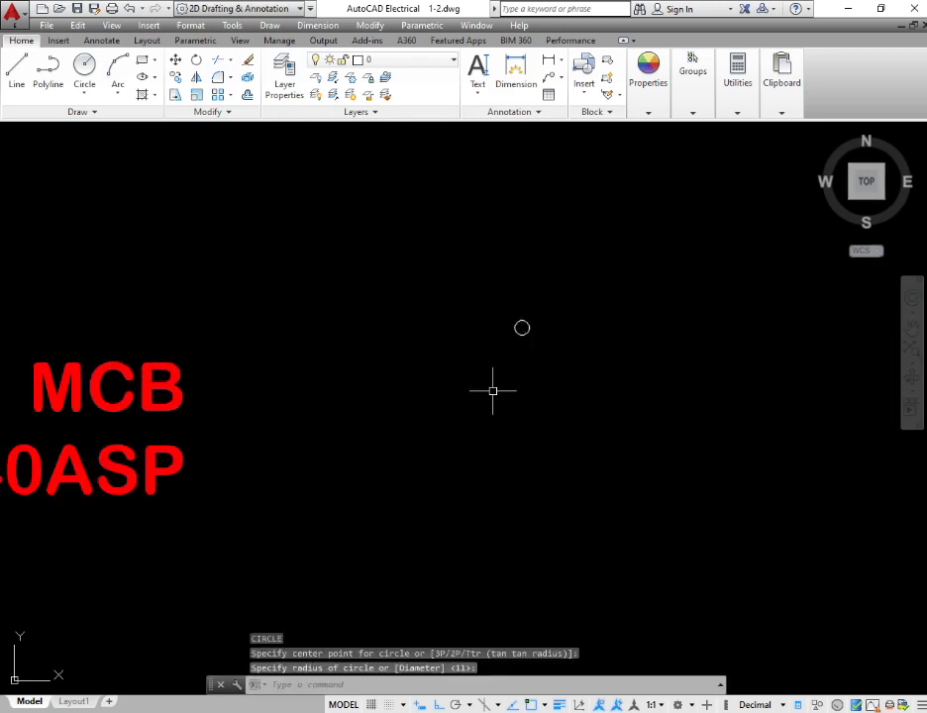
Copy the small circle about 8 straight down, using its centre as the base point
{"action": "left_click", "coordinate": [549, 314]}
{"action": "left_click", "coordinate": [498, 398]}
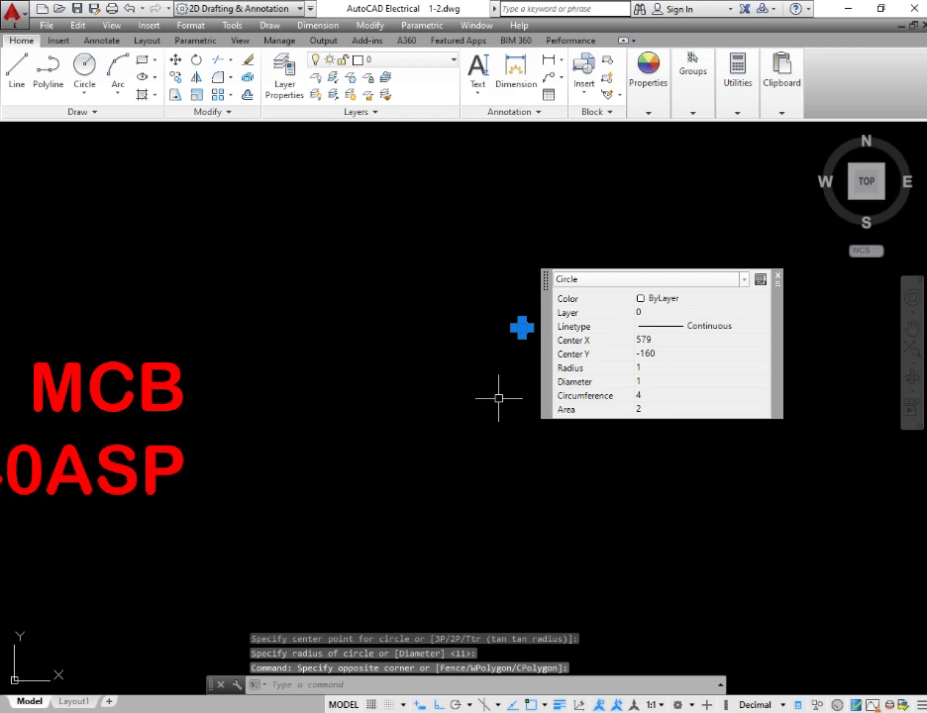
{"action": "type", "text": "CP"}
{"action": "type", "text": "cp"}
{"action": "key", "text": "Return"}
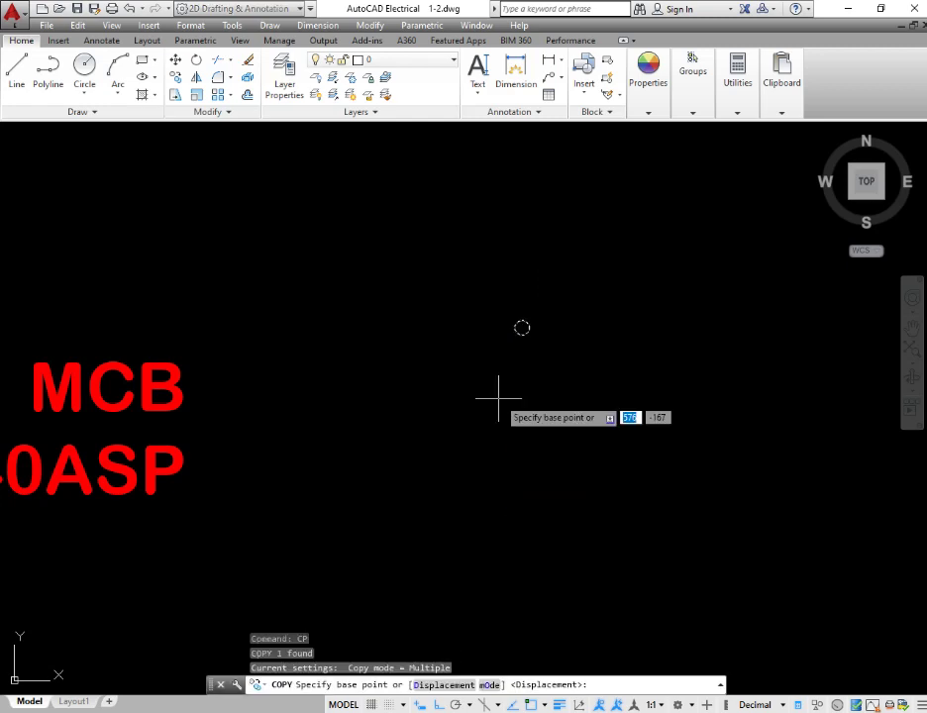
{"action": "left_click", "coordinate": [522, 327]}
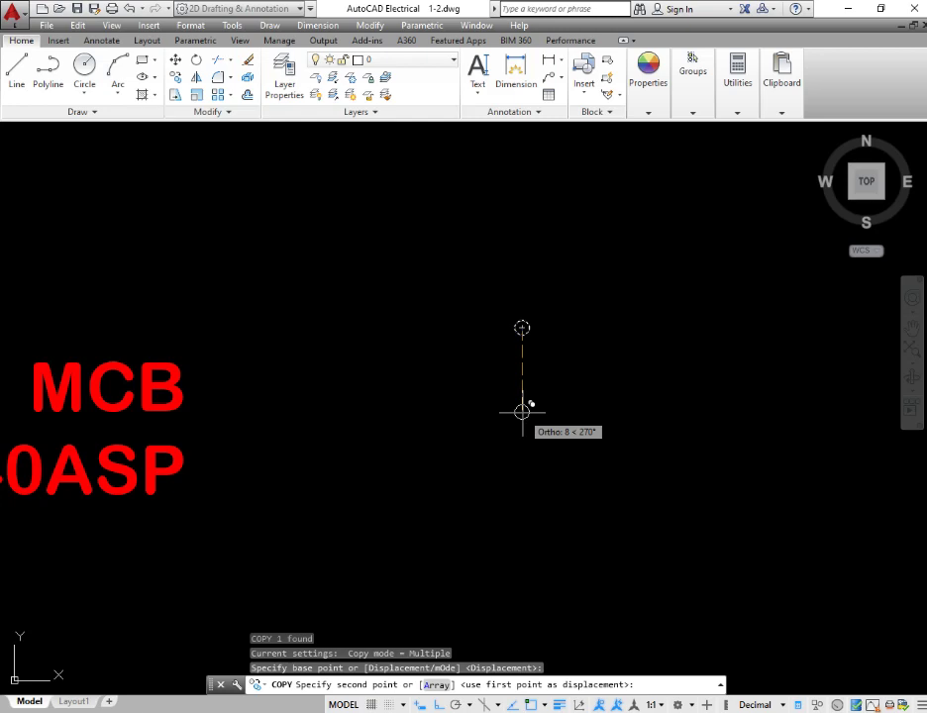
{"action": "left_click", "coordinate": [522, 411]}
{"action": "key", "text": "Escape"}
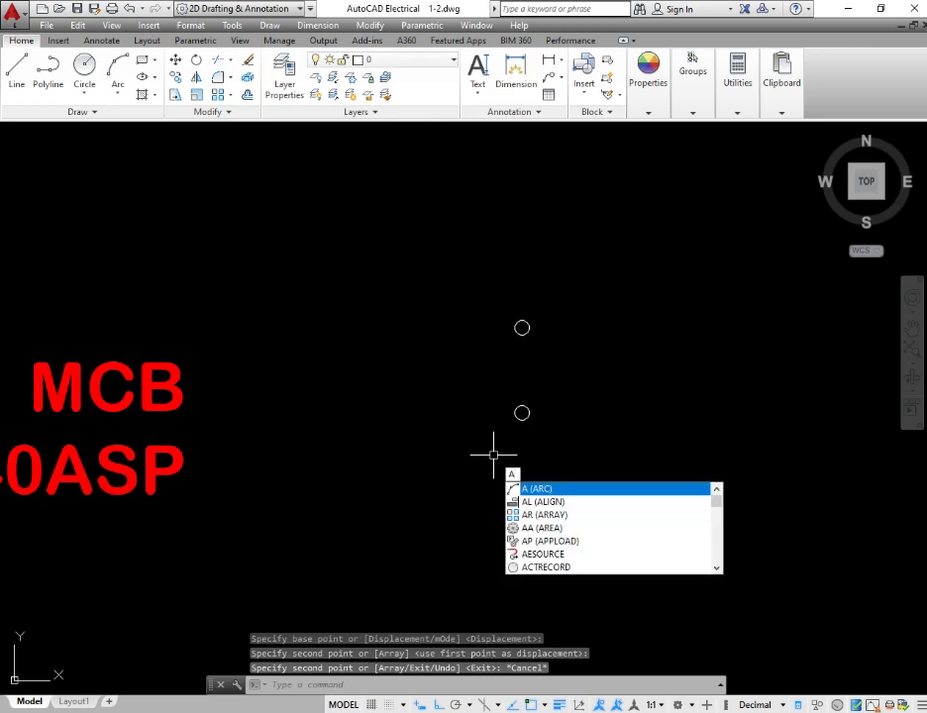
Draw a three-point arc from the upper circle's centre through the lower circle's centre, ending about 2 to the right of it
{"action": "key", "text": "Return"}
{"action": "scroll", "coordinate": [525, 319], "scroll_direction": "up", "scroll_amount": 4}
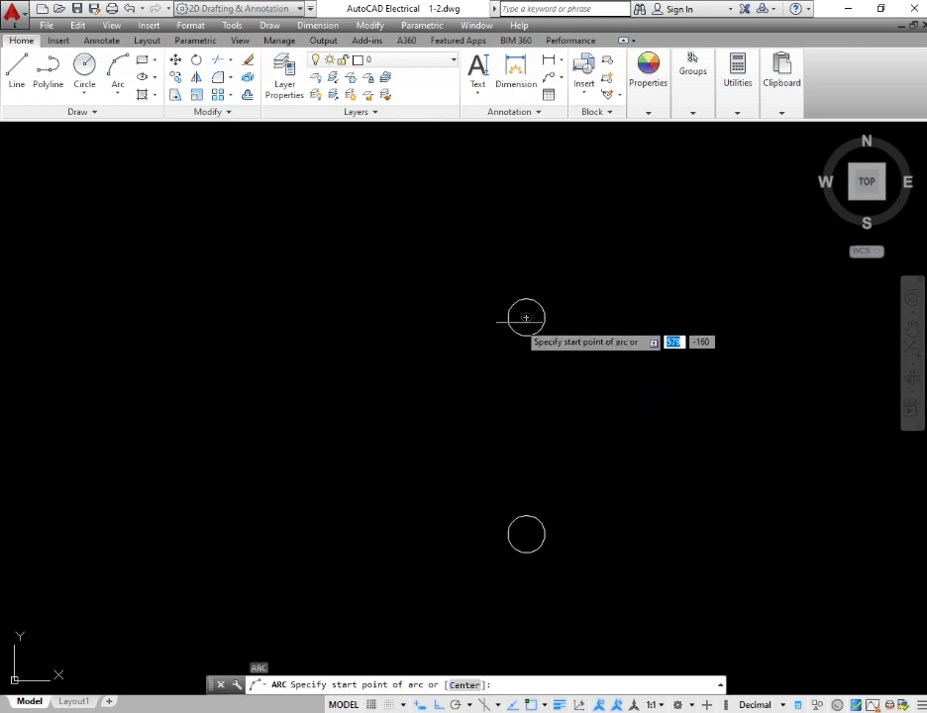
{"action": "left_click", "coordinate": [525, 317]}
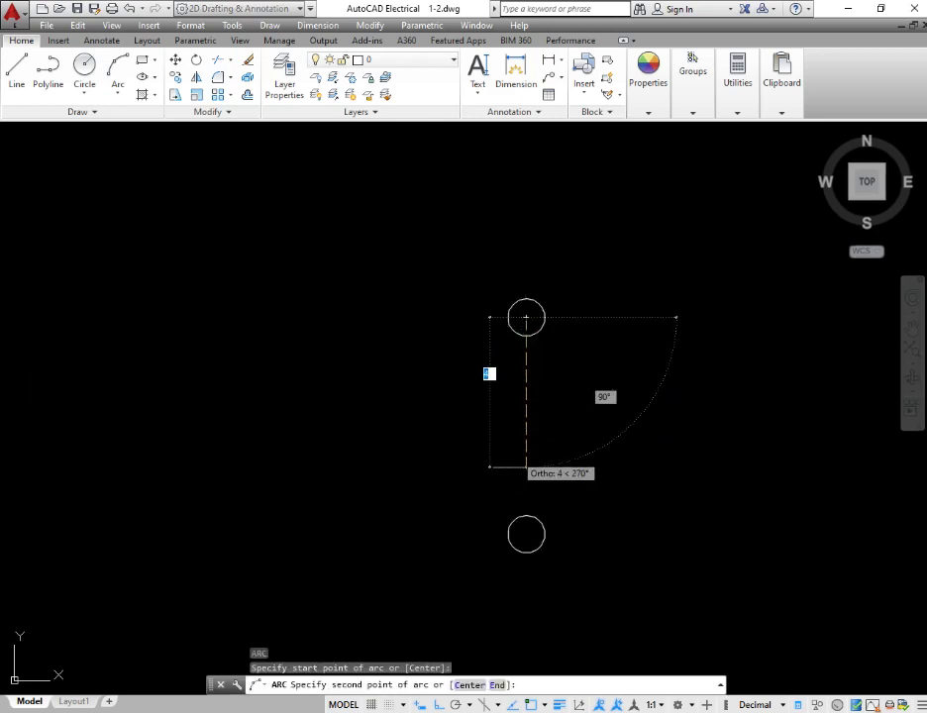
{"action": "left_click", "coordinate": [526, 535]}
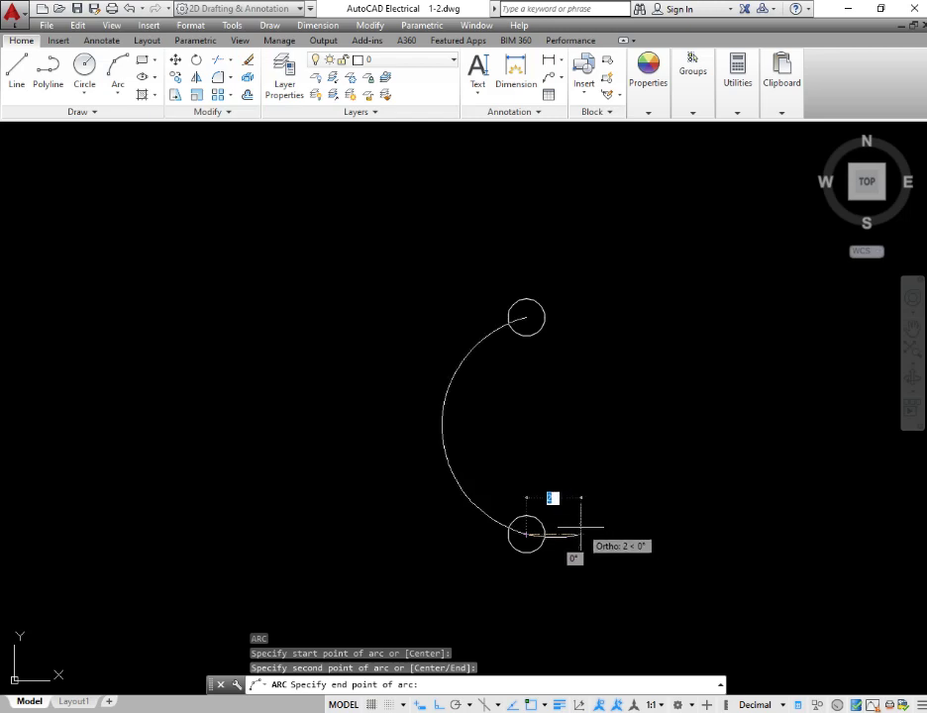
{"action": "left_click", "coordinate": [580, 532]}
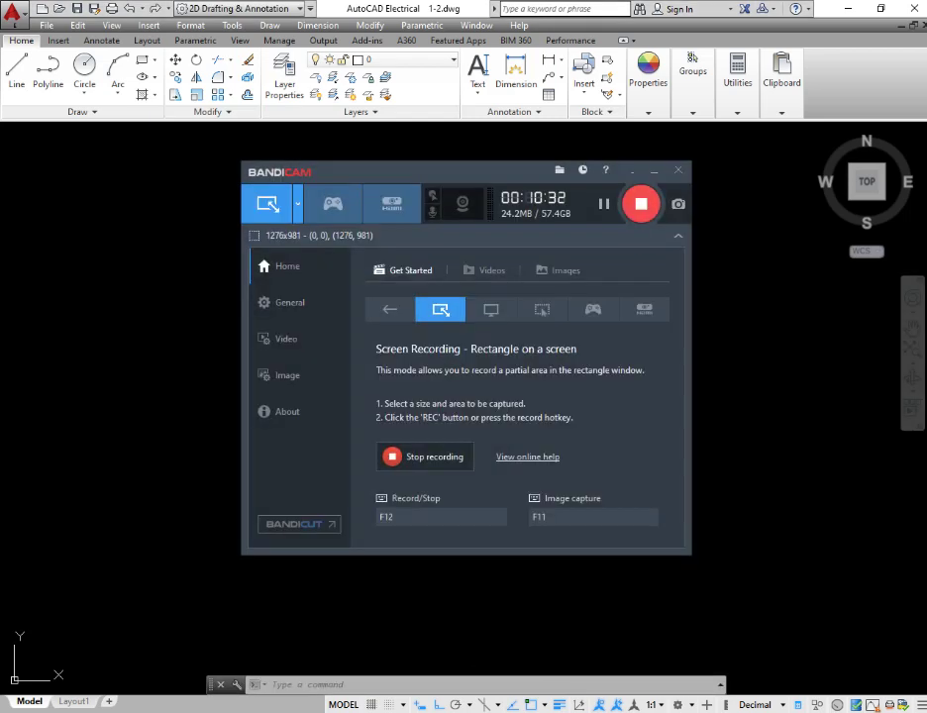
{"action": "left_click", "coordinate": [654, 170]}
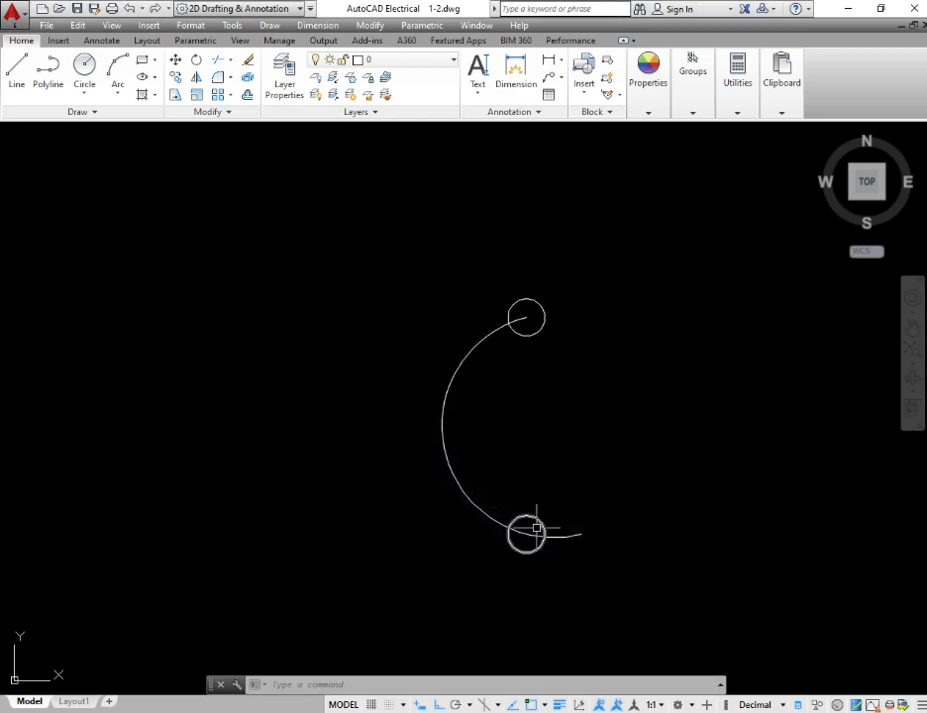
Stretch the arc's free lower end back to the centre of the lower small circle
{"action": "scroll", "coordinate": [536, 525], "scroll_direction": "up", "scroll_amount": 5}
{"action": "scroll", "coordinate": [550, 486], "scroll_direction": "down", "scroll_amount": 3}
{"action": "scroll", "coordinate": [614, 418], "scroll_direction": "down", "scroll_amount": 2}
{"action": "scroll", "coordinate": [615, 418], "scroll_direction": "up", "scroll_amount": 2}
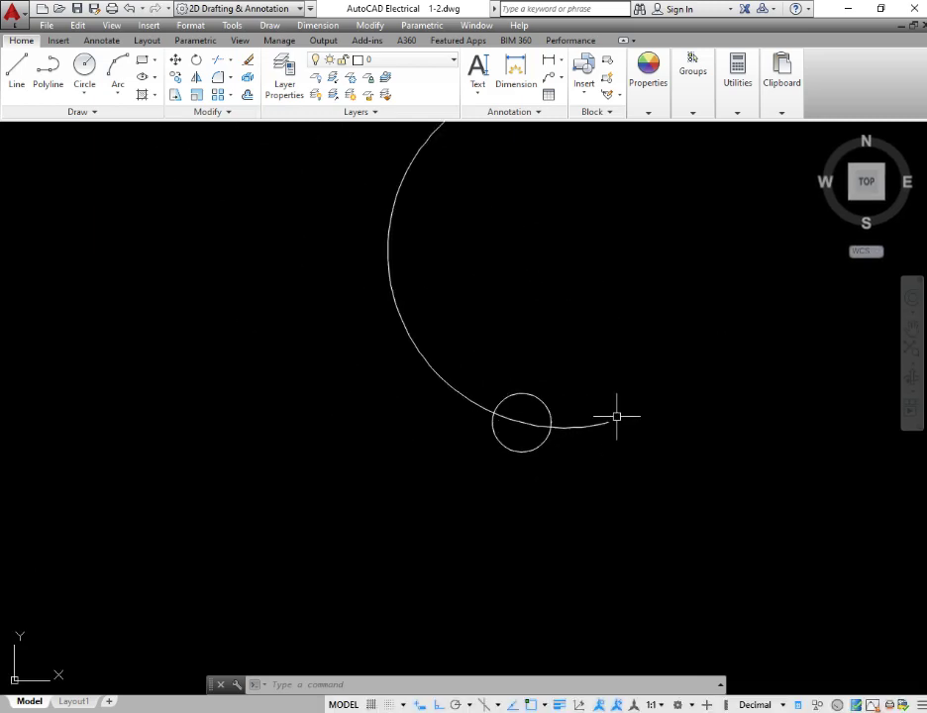
{"action": "left_click", "coordinate": [610, 421]}
{"action": "left_click", "coordinate": [605, 442]}
{"action": "left_click", "coordinate": [608, 422]}
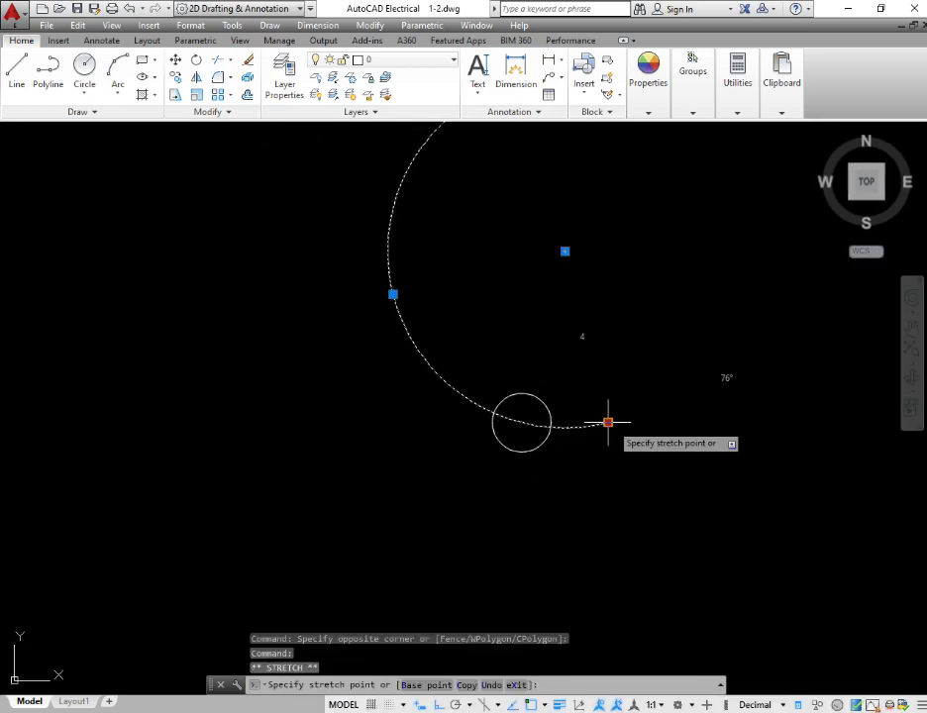
{"action": "left_click", "coordinate": [520, 423]}
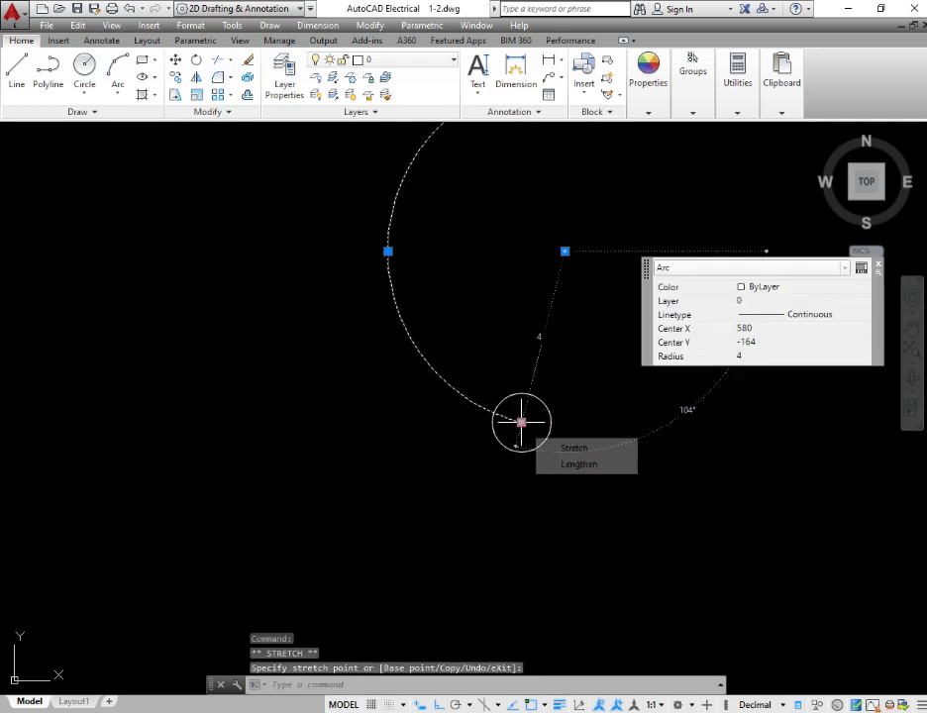
{"action": "scroll", "coordinate": [525, 466], "scroll_direction": "down", "scroll_amount": 3}
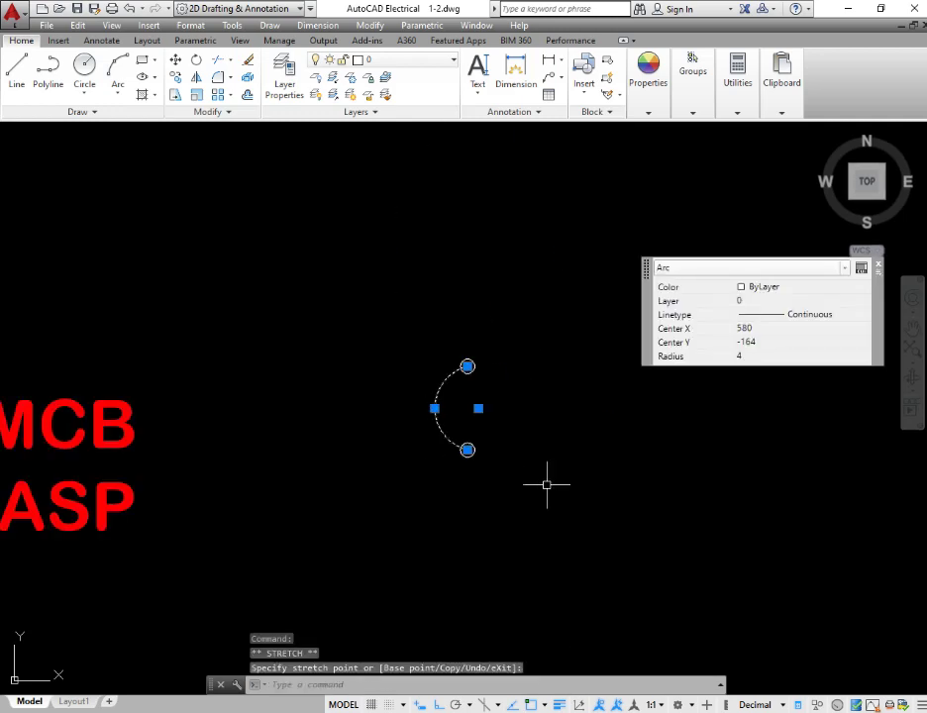
{"action": "key", "text": "Escape"}
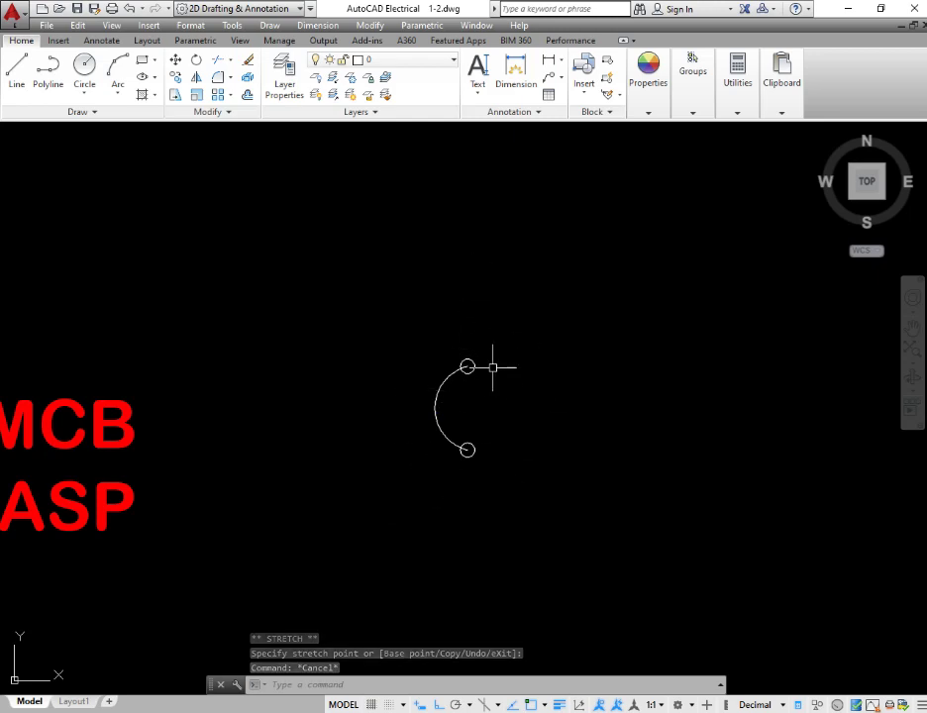
Define a block named MCCB-SYMBOL from the arc and both small circles, converting them to the block, and select it
{"action": "type", "text": "B"}
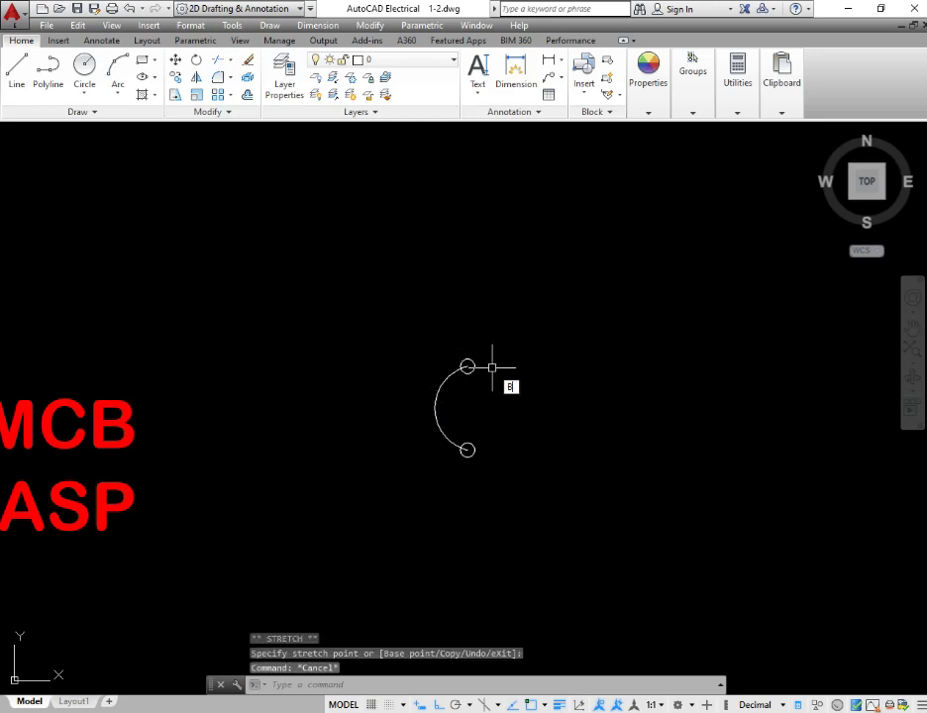
{"action": "key", "text": "Return"}
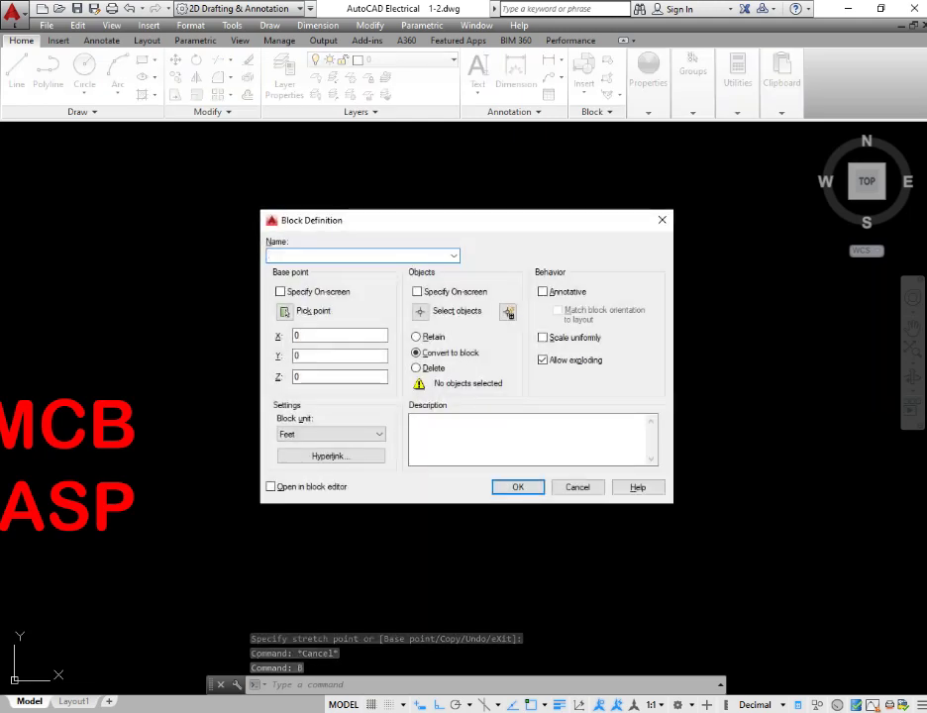
{"action": "type", "text": "MCCB-SYMBOL"}
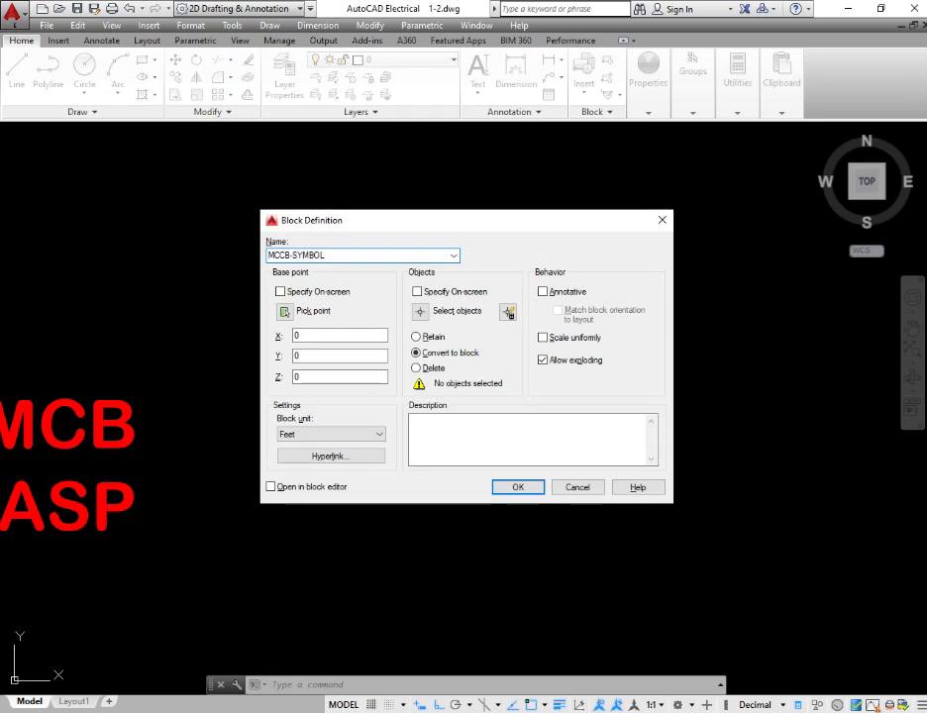
{"action": "key", "text": "Return"}
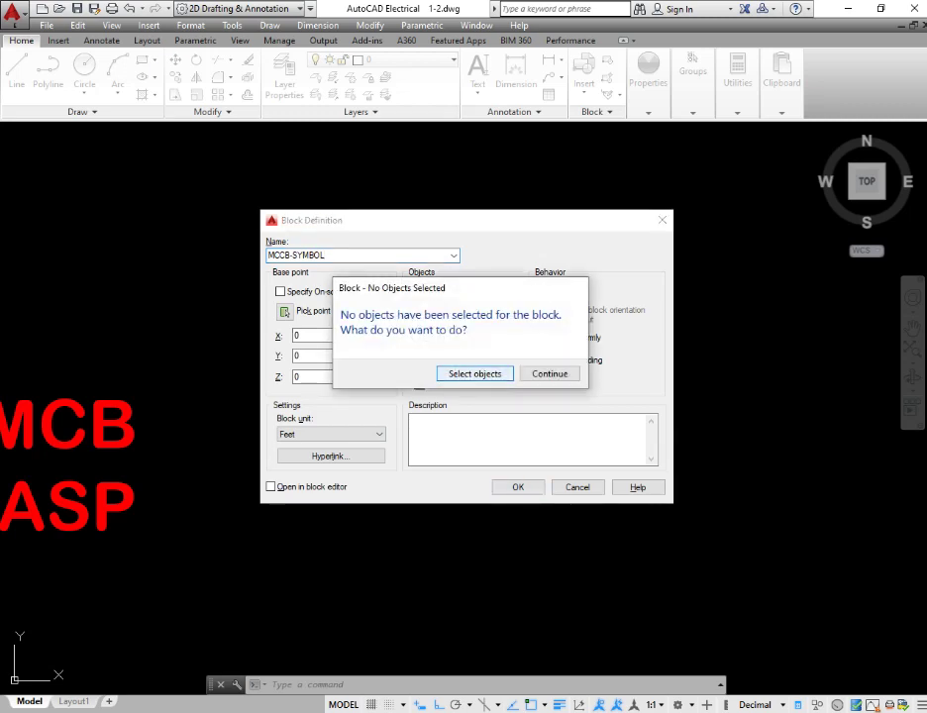
{"action": "key", "text": "Return"}
{"action": "left_click", "coordinate": [436, 393]}
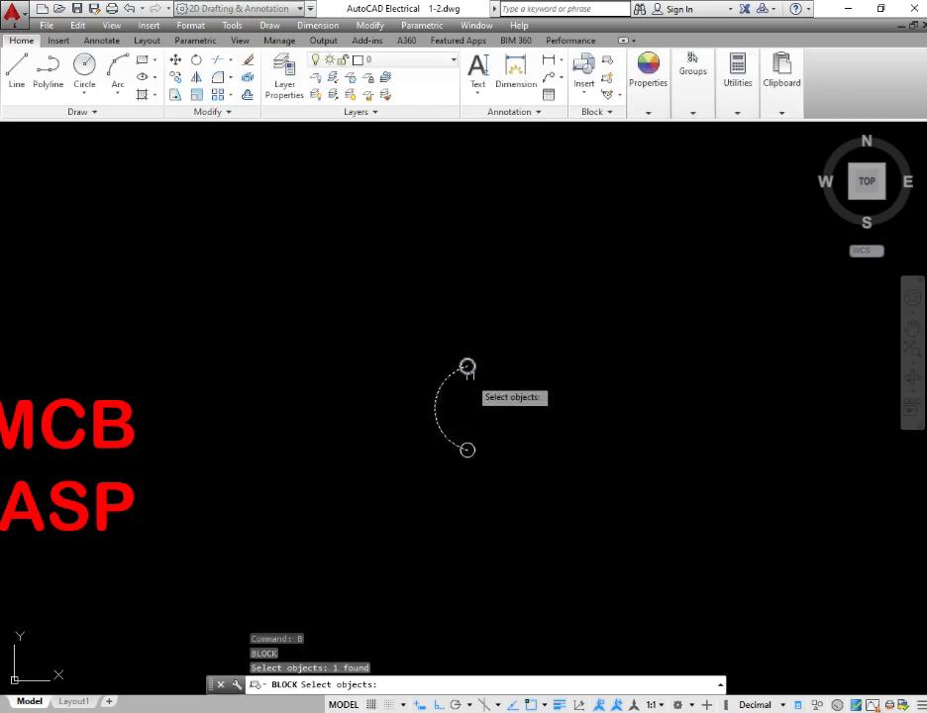
{"action": "left_click", "coordinate": [469, 367]}
{"action": "left_click", "coordinate": [468, 451]}
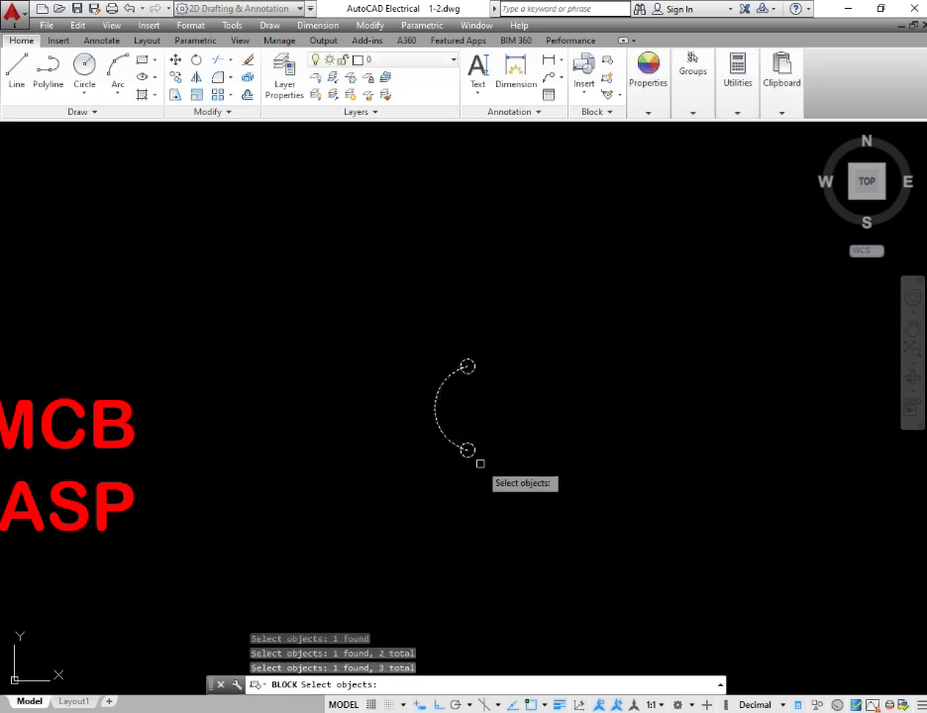
{"action": "key", "text": "Return"}
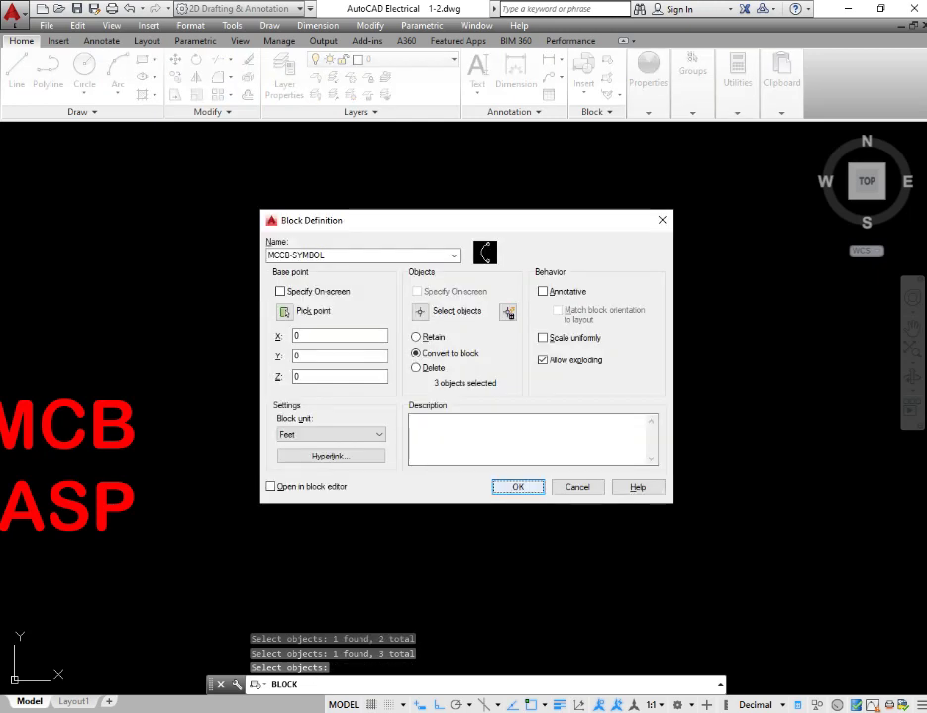
{"action": "key", "text": "Return"}
{"action": "left_click", "coordinate": [436, 416]}
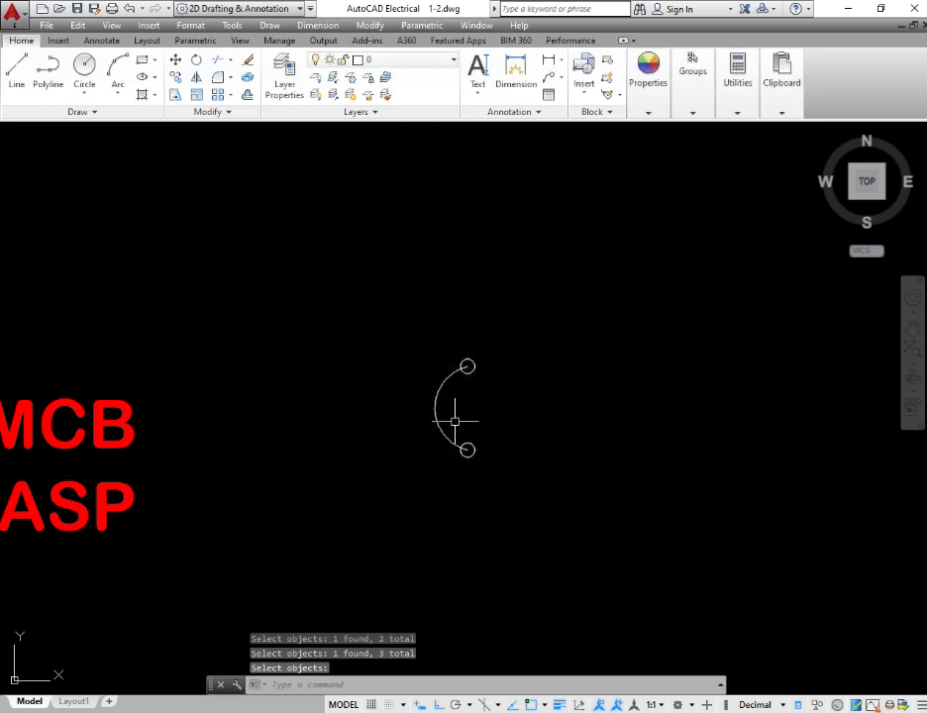
{"action": "left_click", "coordinate": [406, 439]}
Examine the MCB 40ASP reference, the BLOCK, TEXT and MIRROR labels, and the recreated transformer, generator and MCCB symbols
{"action": "scroll", "coordinate": [424, 510], "scroll_direction": "down", "scroll_amount": 3}
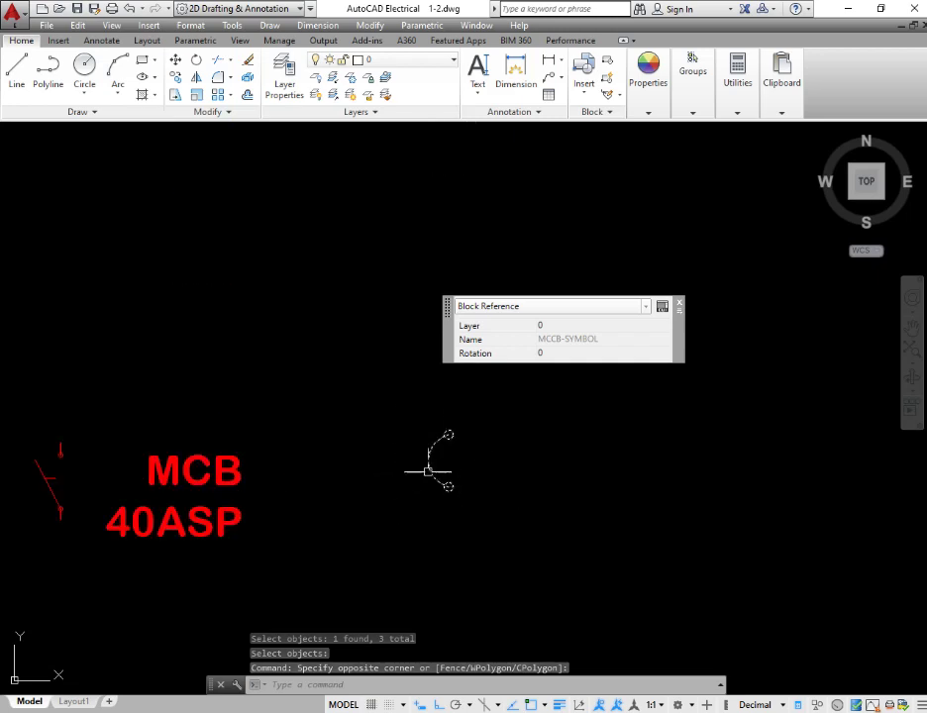
{"action": "middle_click_drag", "start_coordinate": [228, 504], "coordinate": [386, 462]}
{"action": "scroll", "coordinate": [233, 486], "scroll_direction": "up", "scroll_amount": 4}
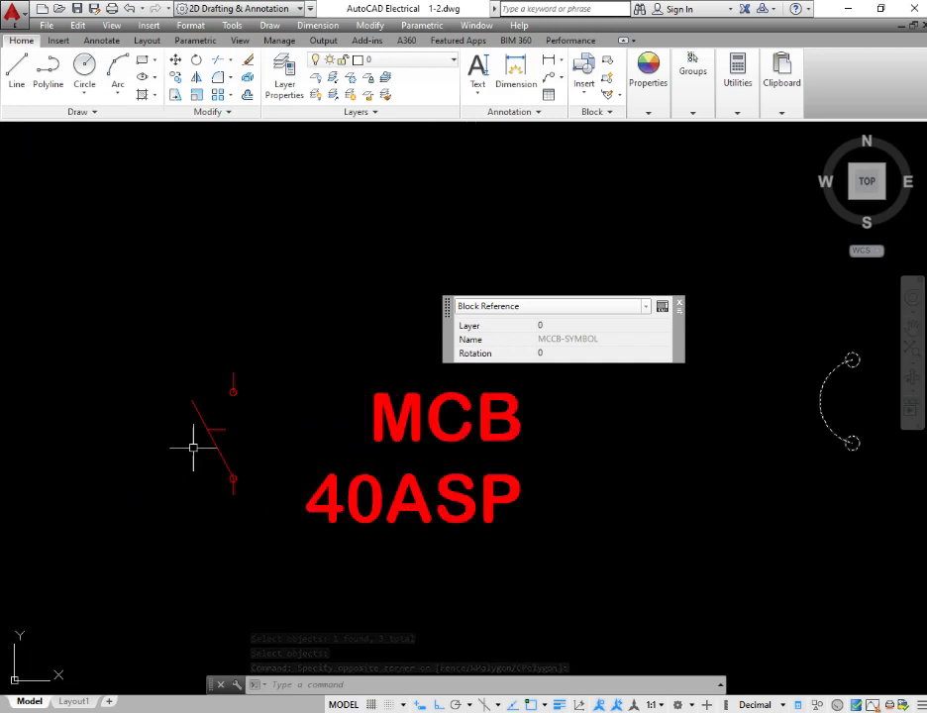
{"action": "middle_click_drag", "start_coordinate": [294, 464], "coordinate": [360, 426]}
{"action": "scroll", "coordinate": [325, 531], "scroll_direction": "down", "scroll_amount": 2}
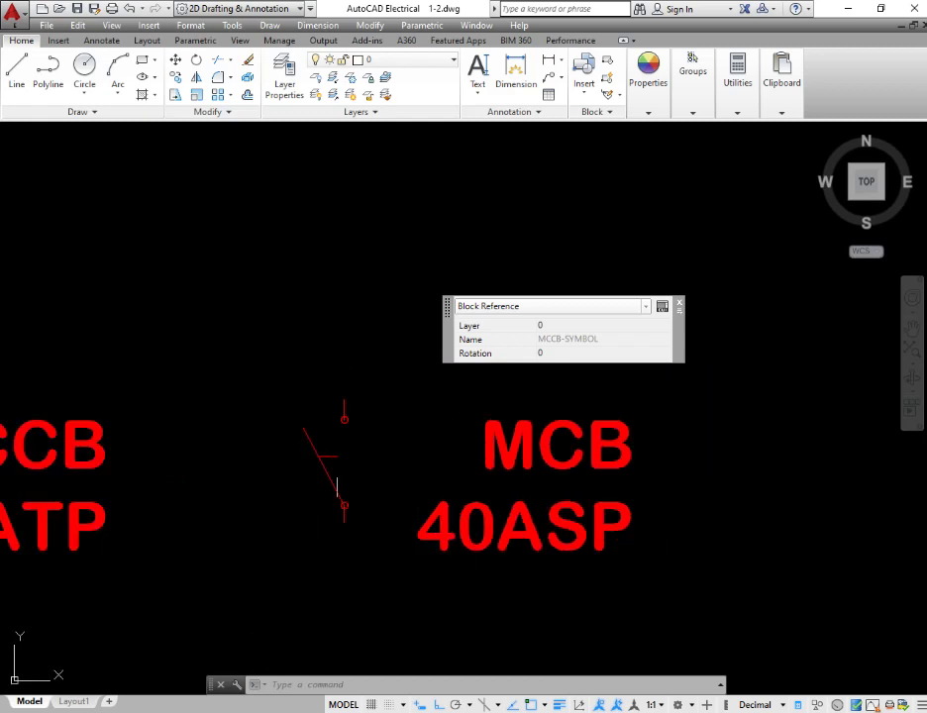
{"action": "scroll", "coordinate": [367, 555], "scroll_direction": "down", "scroll_amount": 6}
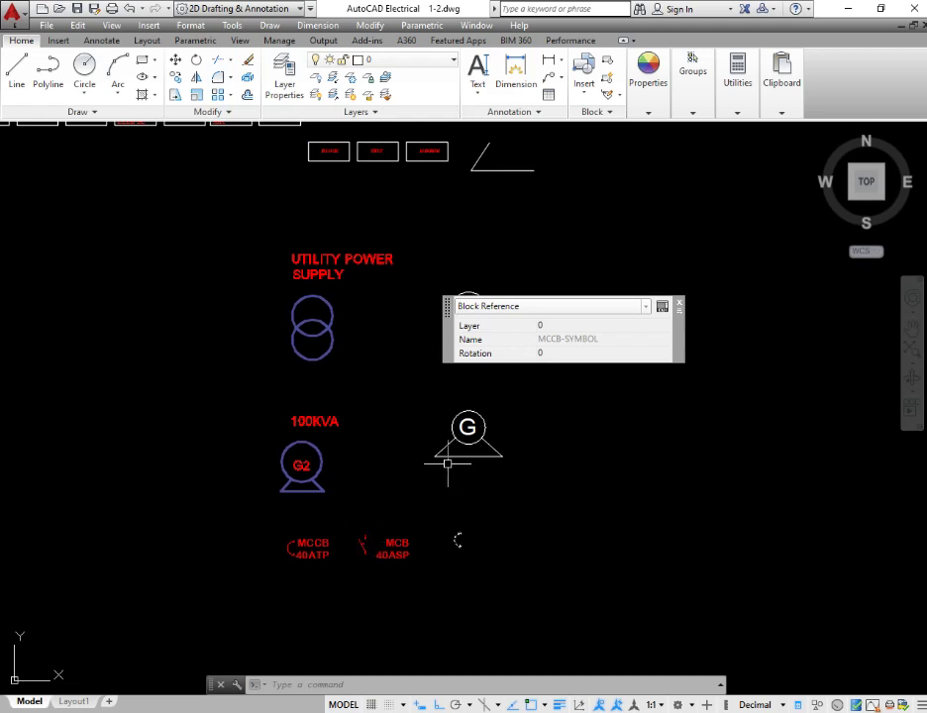
{"action": "mouse_move", "coordinate": [443, 458]}
{"action": "middle_mouse_down"}
{"action": "mouse_move", "coordinate": [477, 521]}
{"action": "mouse_move", "coordinate": [477, 591]}
{"action": "middle_mouse_up"}
{"action": "scroll", "coordinate": [343, 289], "scroll_direction": "up", "scroll_amount": 6}
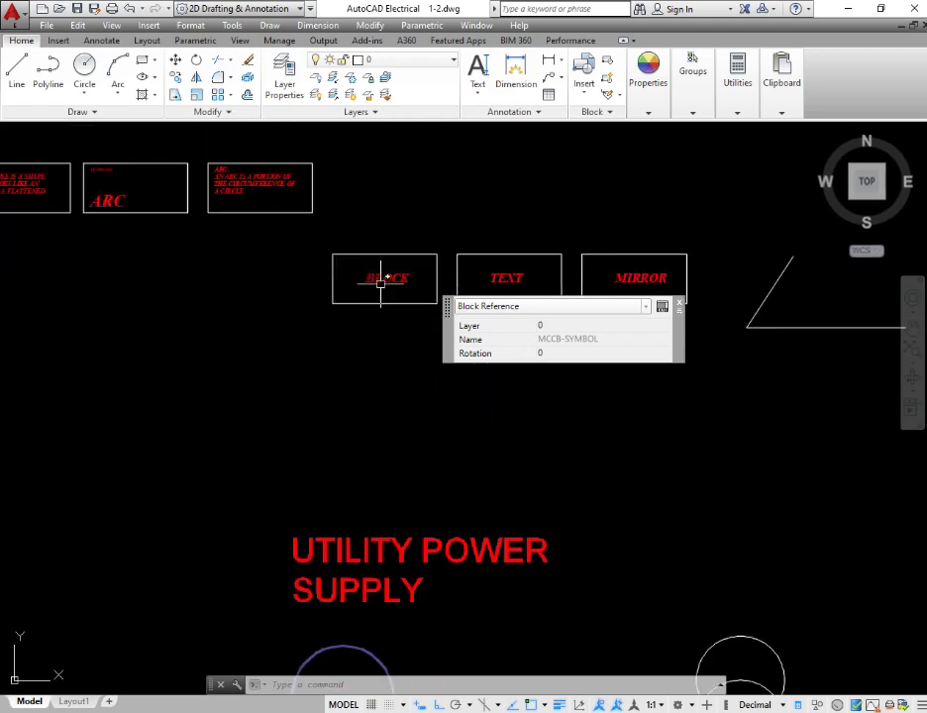
{"action": "scroll", "coordinate": [325, 314], "scroll_direction": "down", "scroll_amount": 2}
{"action": "middle_click_drag", "start_coordinate": [334, 327], "coordinate": [182, 346]}
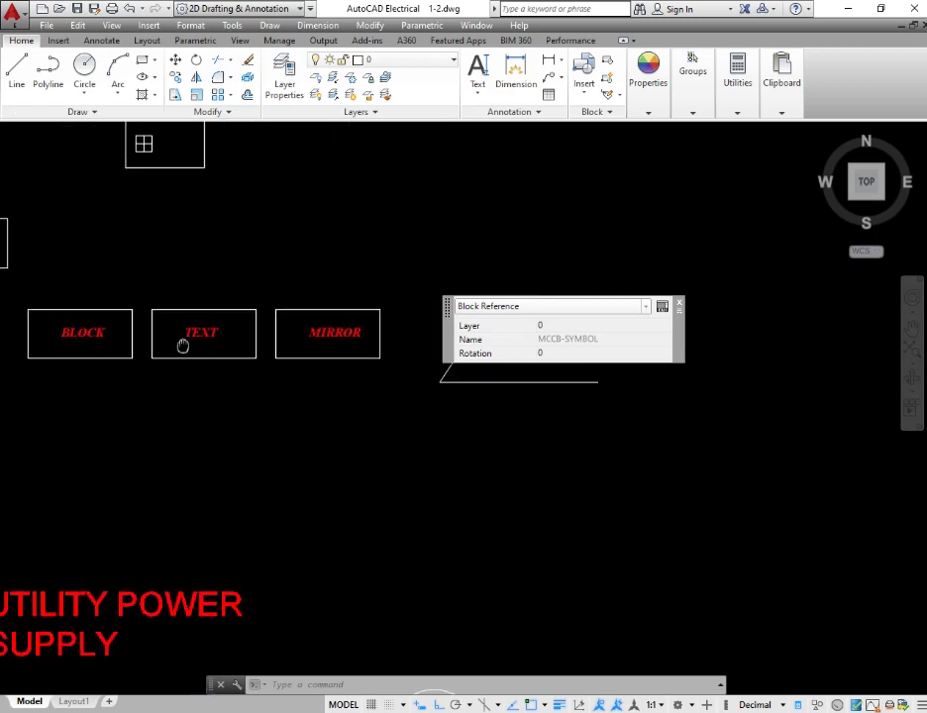
{"action": "scroll", "coordinate": [367, 362], "scroll_direction": "down", "scroll_amount": 4}
{"action": "mouse_move", "coordinate": [328, 442]}
{"action": "middle_mouse_down"}
{"action": "mouse_move", "coordinate": [321, 393]}
{"action": "mouse_move", "coordinate": [335, 334]}
{"action": "middle_mouse_up"}
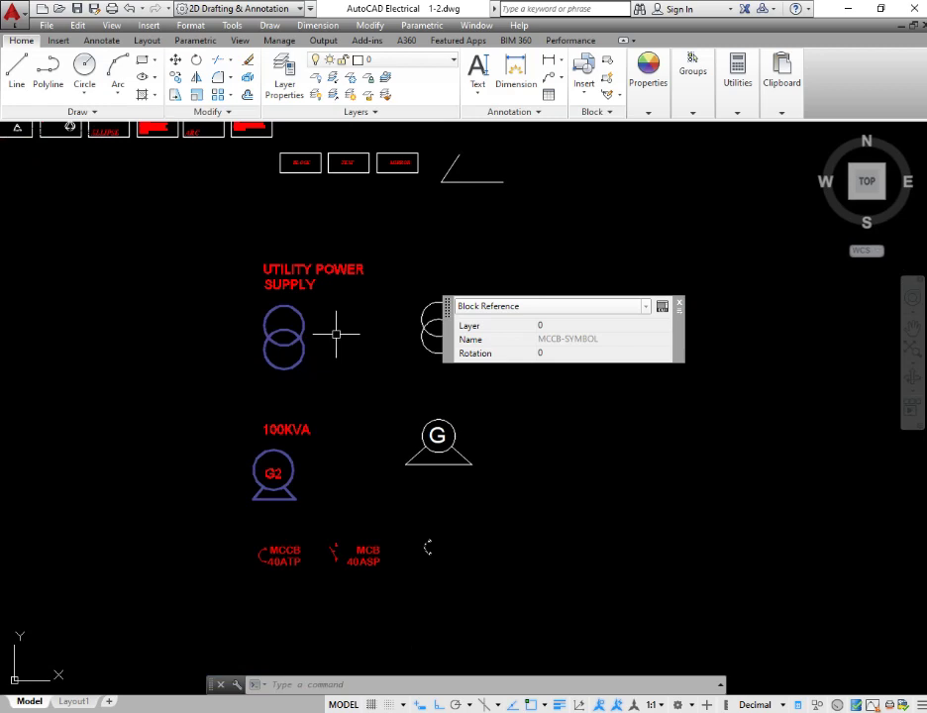
{"action": "middle_click_drag", "start_coordinate": [270, 369], "coordinate": [257, 315]}
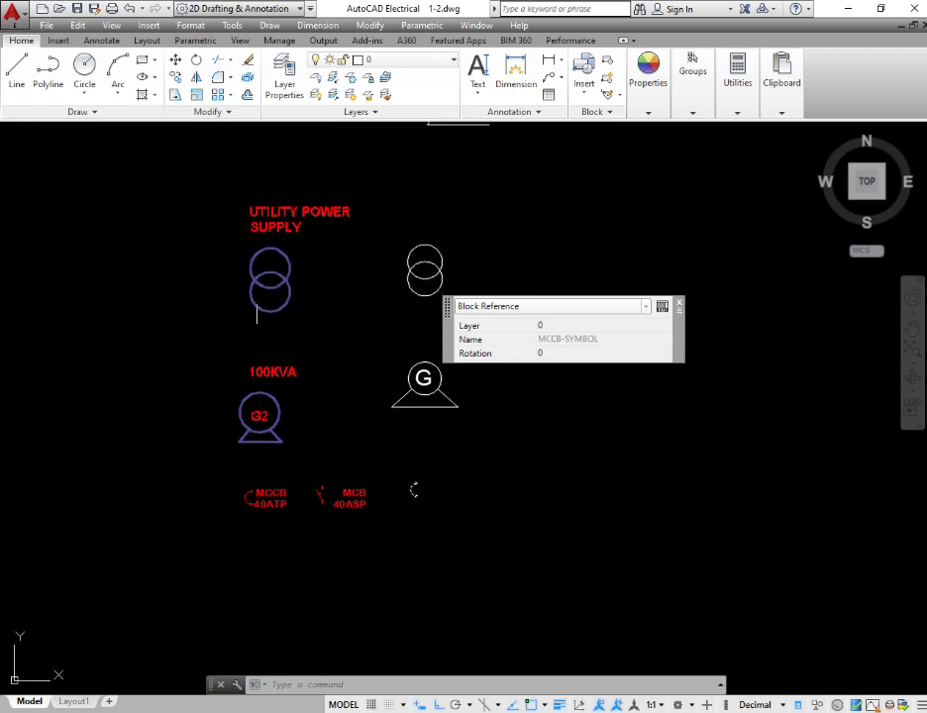
{"action": "middle_click_drag", "start_coordinate": [386, 301], "coordinate": [345, 226]}
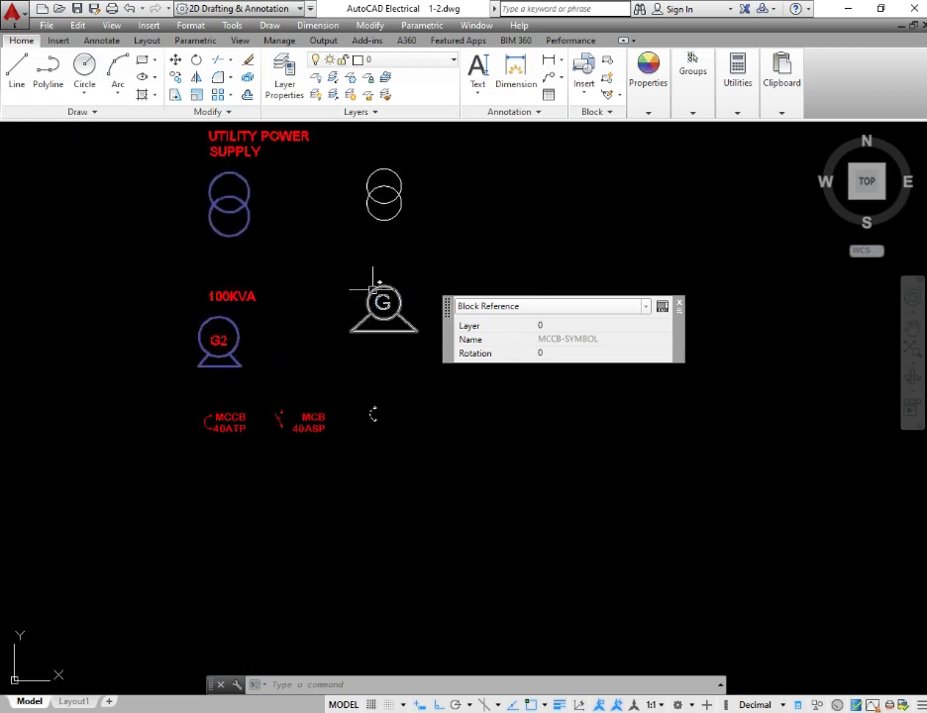
{"action": "middle_click_drag", "start_coordinate": [352, 405], "coordinate": [331, 304]}
{"action": "scroll", "coordinate": [329, 309], "scroll_direction": "up", "scroll_amount": 8}
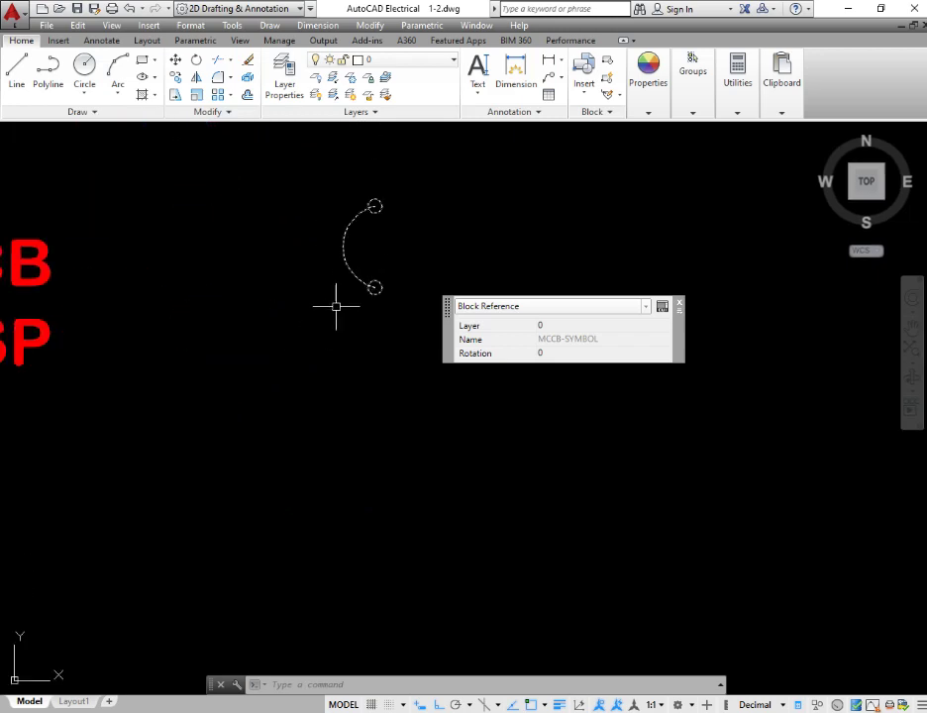
{"action": "key", "text": "Escape"}
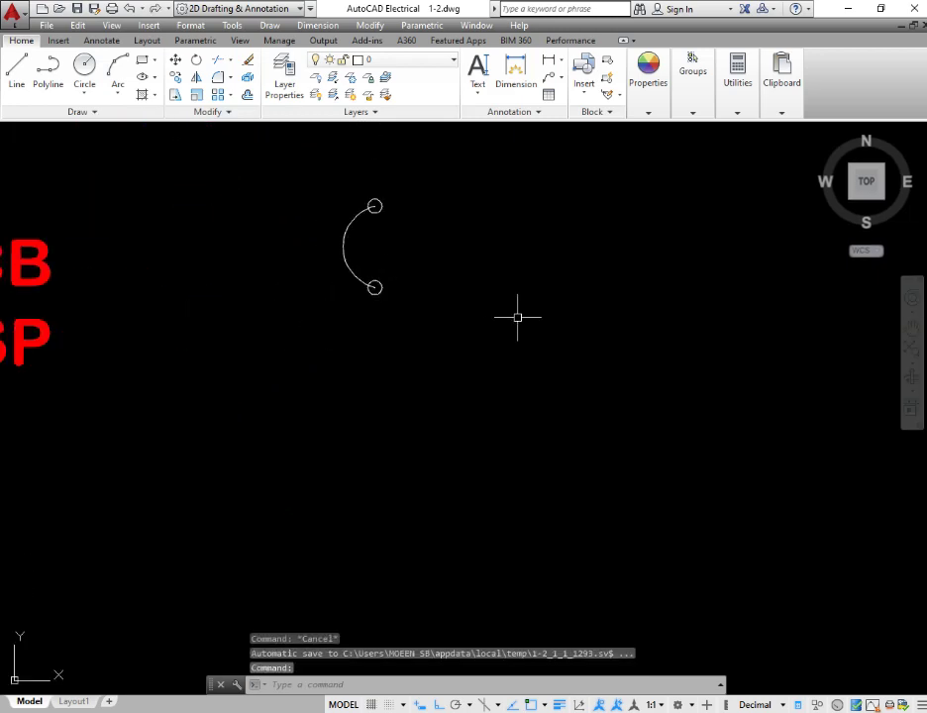
Examine the single line diagram with the utility supply, 100KVA generator, ATS panel and office distribution panel
{"action": "scroll", "coordinate": [517, 315], "scroll_direction": "down", "scroll_amount": 4}
{"action": "middle_click_drag", "start_coordinate": [366, 344], "coordinate": [450, 347]}
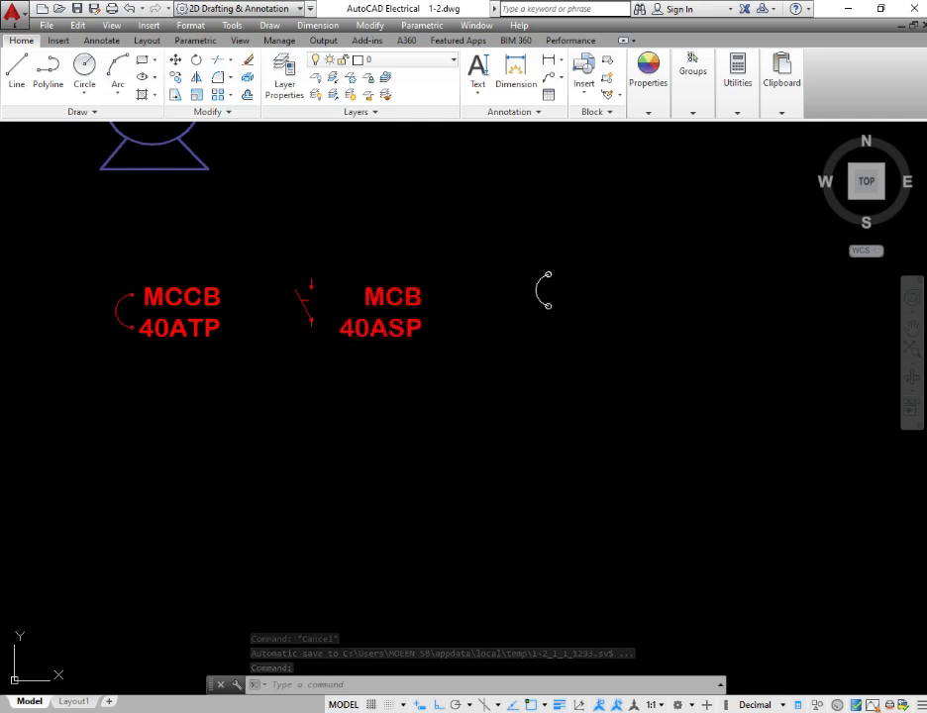
{"action": "scroll", "coordinate": [287, 401], "scroll_direction": "down", "scroll_amount": 5}
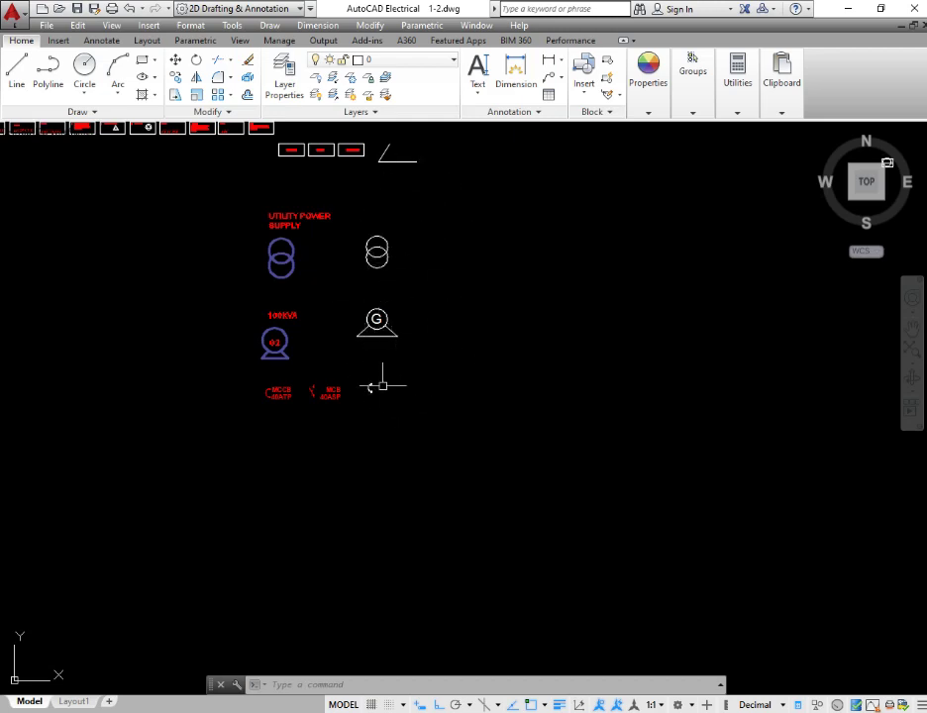
{"action": "scroll", "coordinate": [457, 414], "scroll_direction": "down", "scroll_amount": 2}
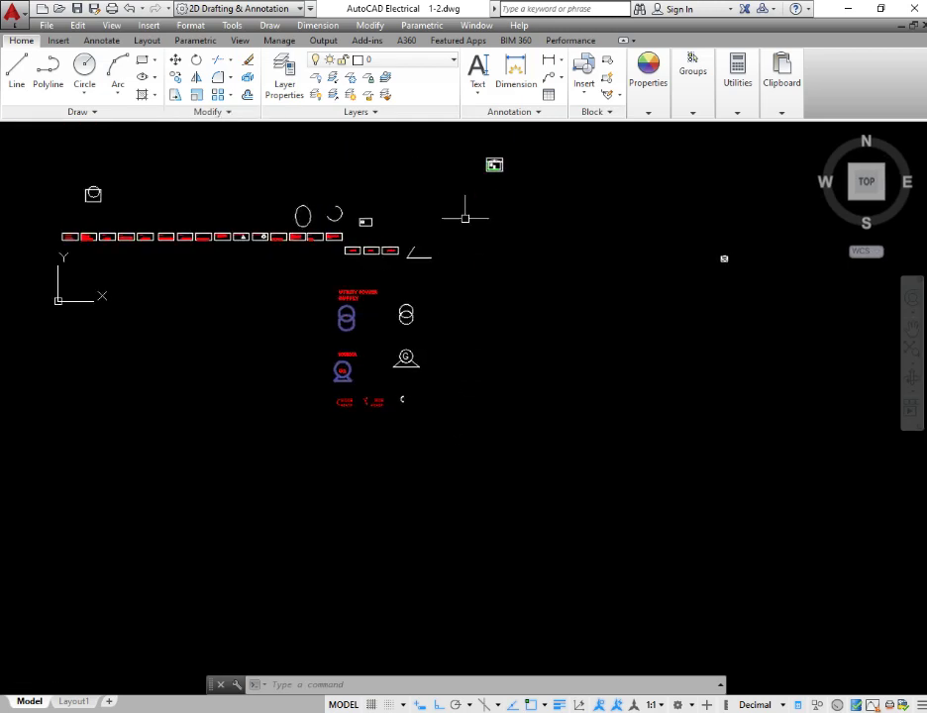
{"action": "middle_click_drag", "start_coordinate": [486, 224], "coordinate": [356, 385]}
{"action": "scroll", "coordinate": [362, 326], "scroll_direction": "down", "scroll_amount": 5}
{"action": "scroll", "coordinate": [511, 147], "scroll_direction": "up", "scroll_amount": 2}
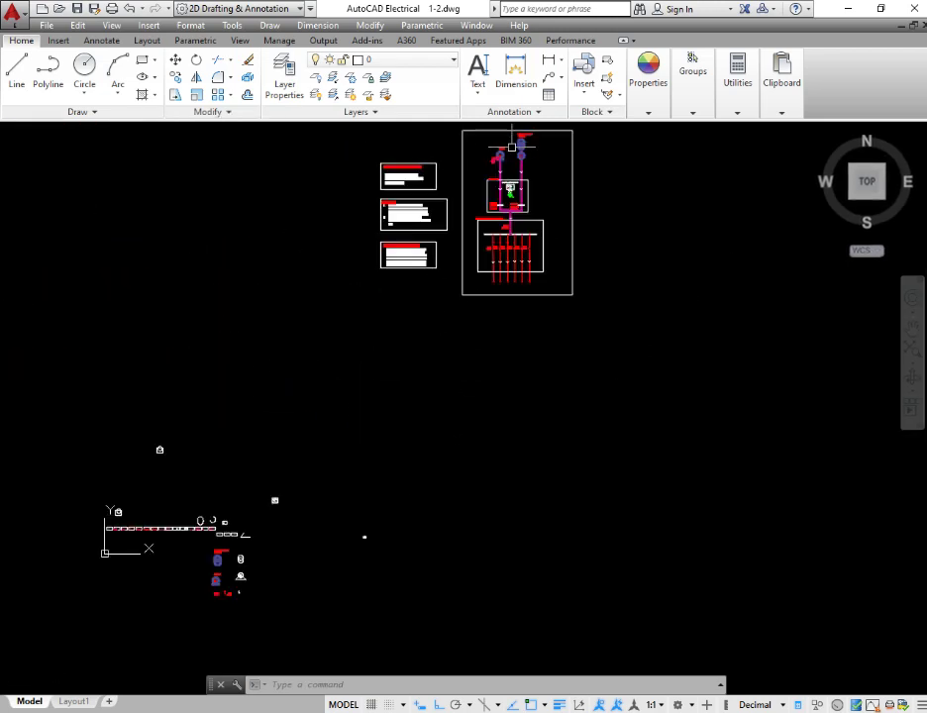
{"action": "middle_click_drag", "start_coordinate": [511, 146], "coordinate": [414, 269]}
{"action": "scroll", "coordinate": [408, 271], "scroll_direction": "up", "scroll_amount": 4}
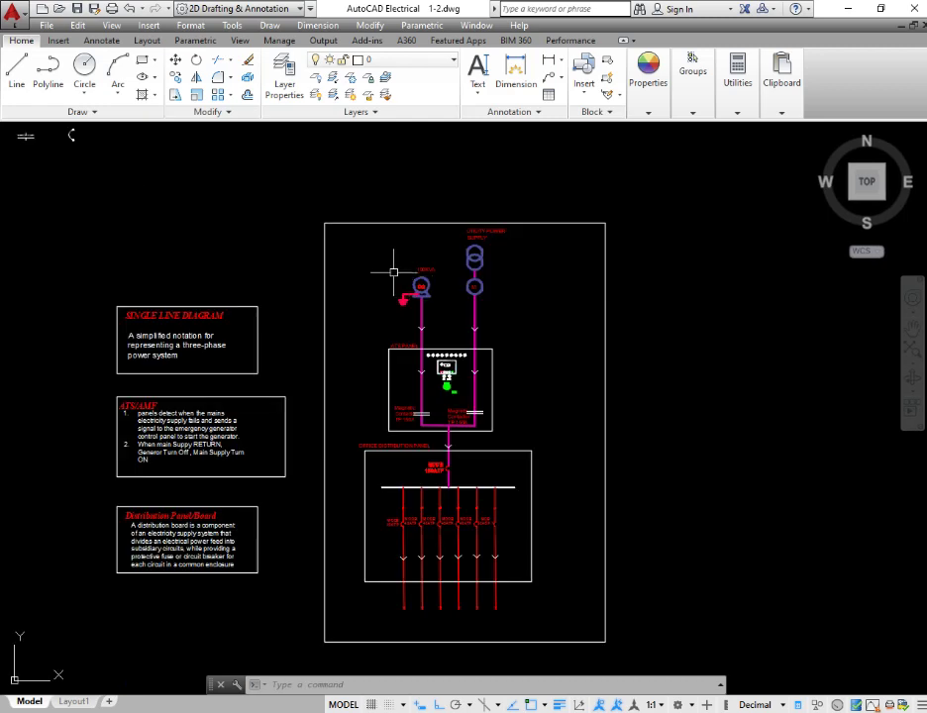
{"action": "scroll", "coordinate": [397, 262], "scroll_direction": "up", "scroll_amount": 2}
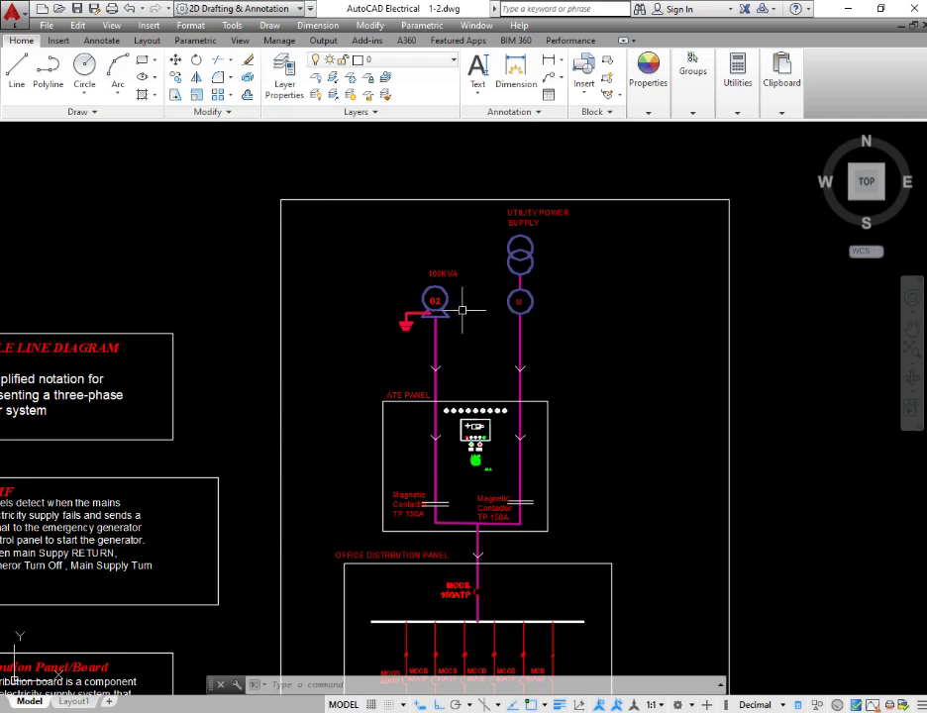
Review the BLOCK, TEXT and MIRROR label boxes above the utility power supply symbols again
{"action": "scroll", "coordinate": [545, 289], "scroll_direction": "down", "scroll_amount": 5}
{"action": "middle_click_drag", "start_coordinate": [538, 412], "coordinate": [484, 319]}
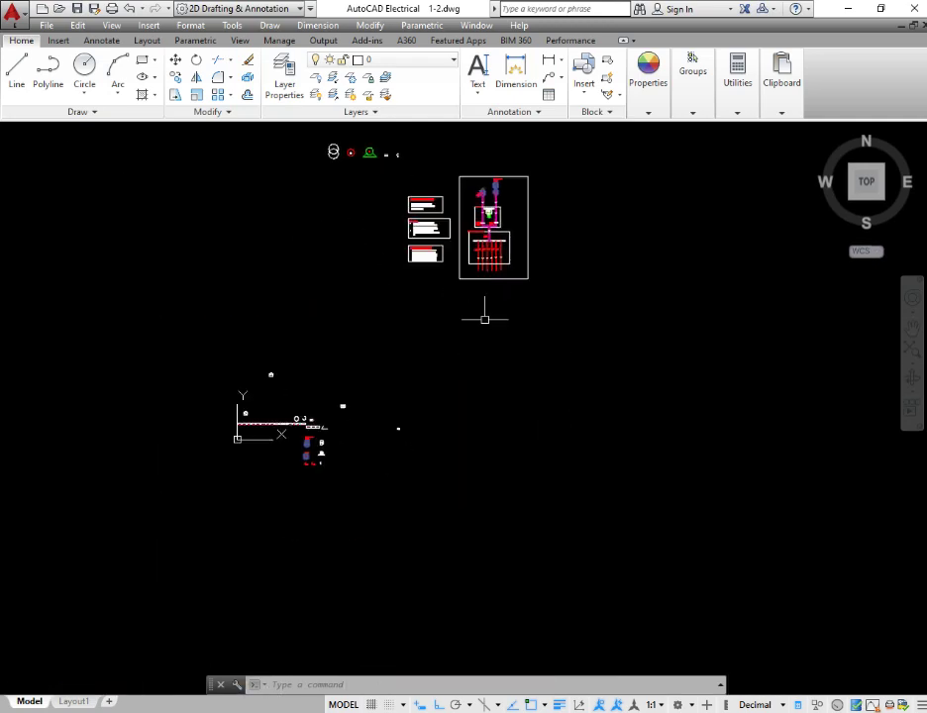
{"action": "scroll", "coordinate": [369, 436], "scroll_direction": "up", "scroll_amount": 3}
{"action": "scroll", "coordinate": [222, 434], "scroll_direction": "up", "scroll_amount": 3}
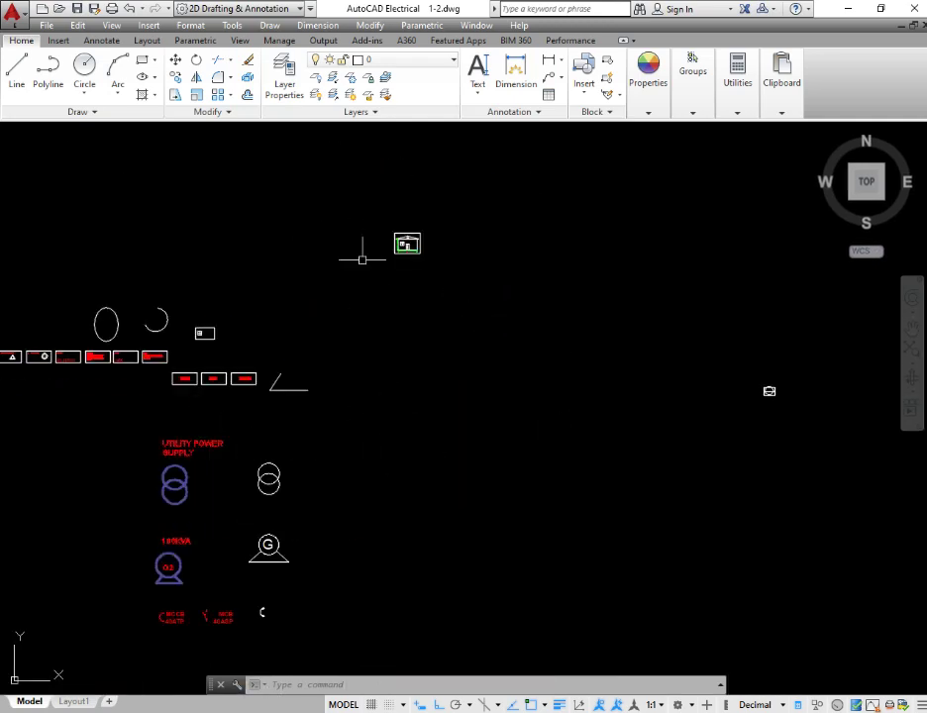
{"action": "middle_click_drag", "start_coordinate": [362, 258], "coordinate": [605, 190]}
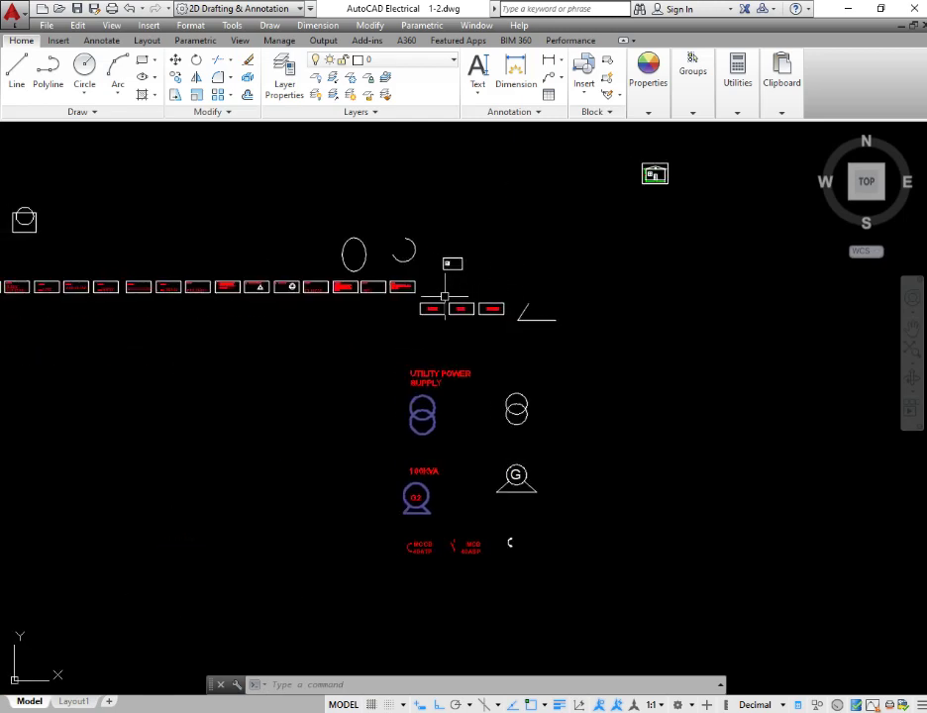
{"action": "scroll", "coordinate": [420, 312], "scroll_direction": "up", "scroll_amount": 3}
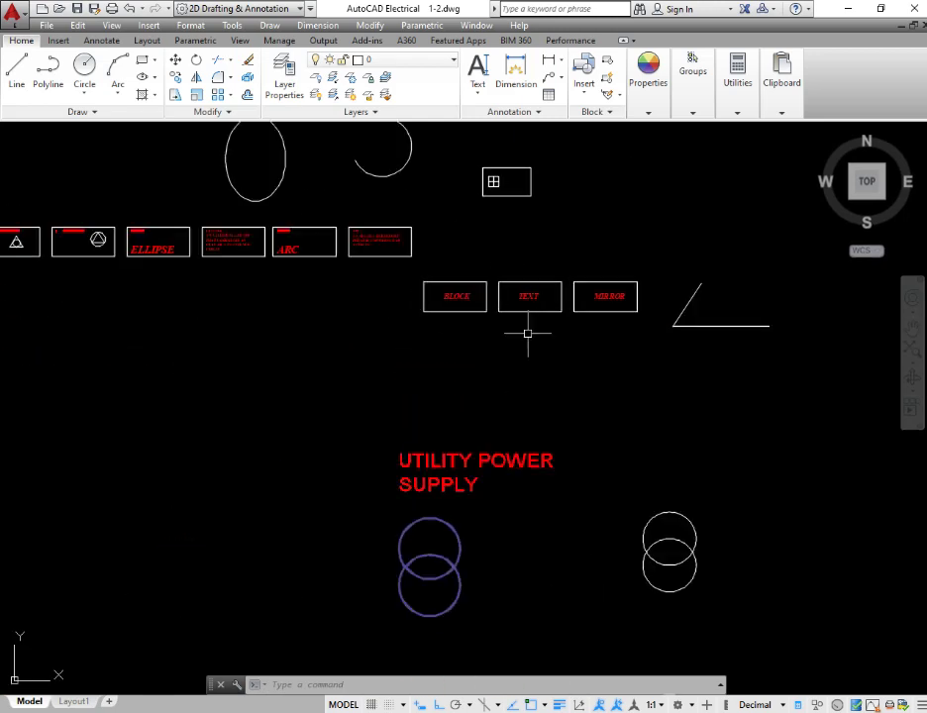